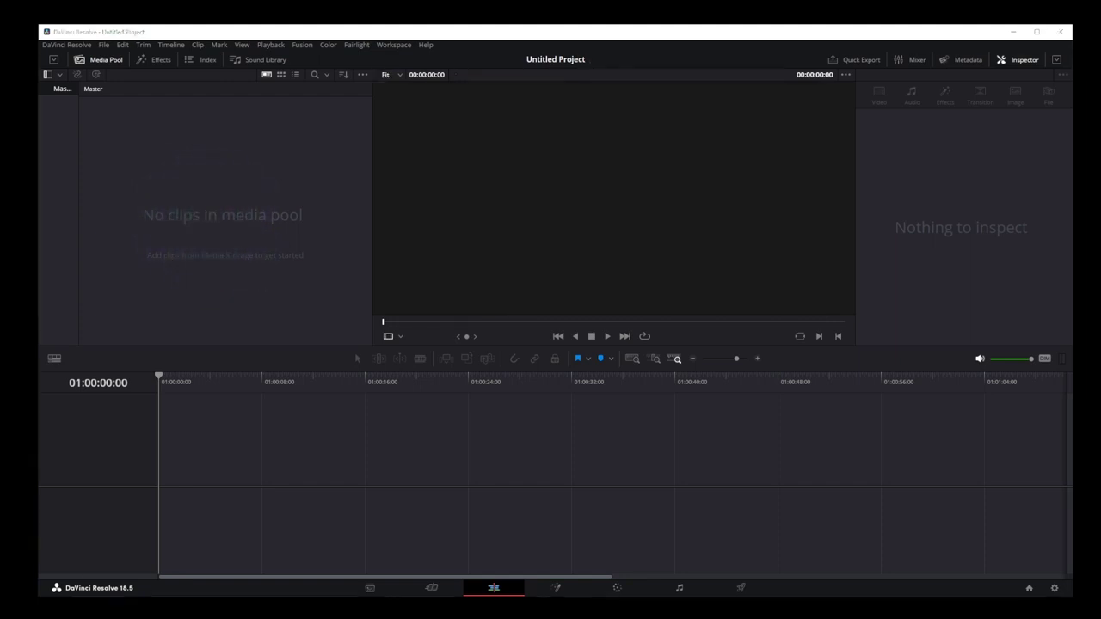
Import the icy blue magenta aurora clip and the ding-36029.mp3 sound into the Media Pool.
{"action": "left_click_drag", "start_coordinate": [481, 2], "coordinate": [635, 127]}
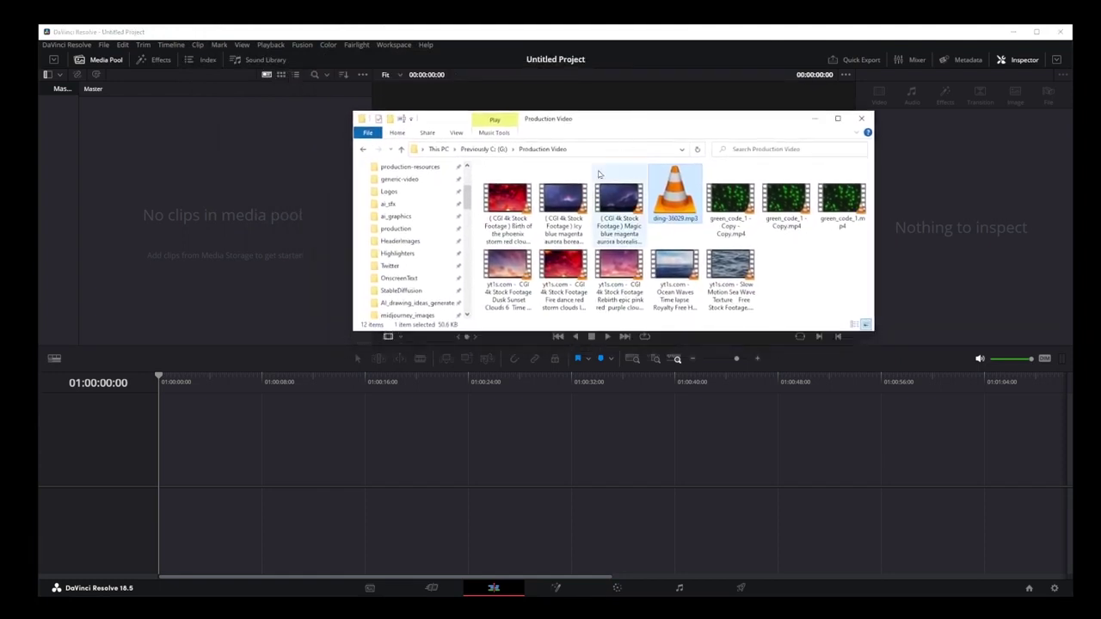
{"action": "left_click_drag", "start_coordinate": [563, 206], "coordinate": [148, 205]}
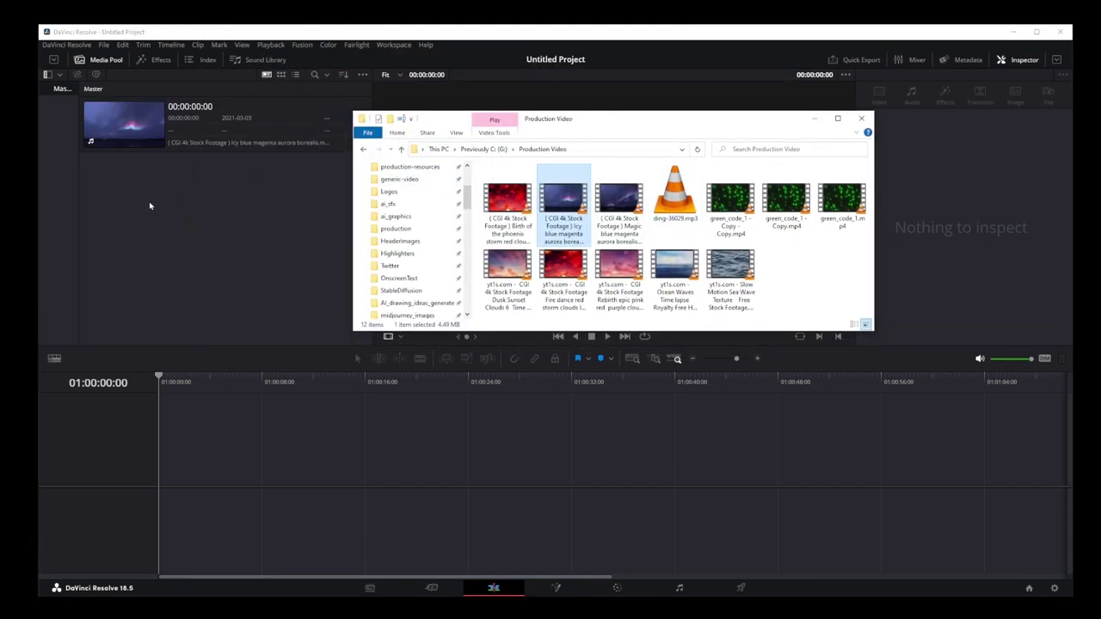
{"action": "left_click", "coordinate": [677, 200]}
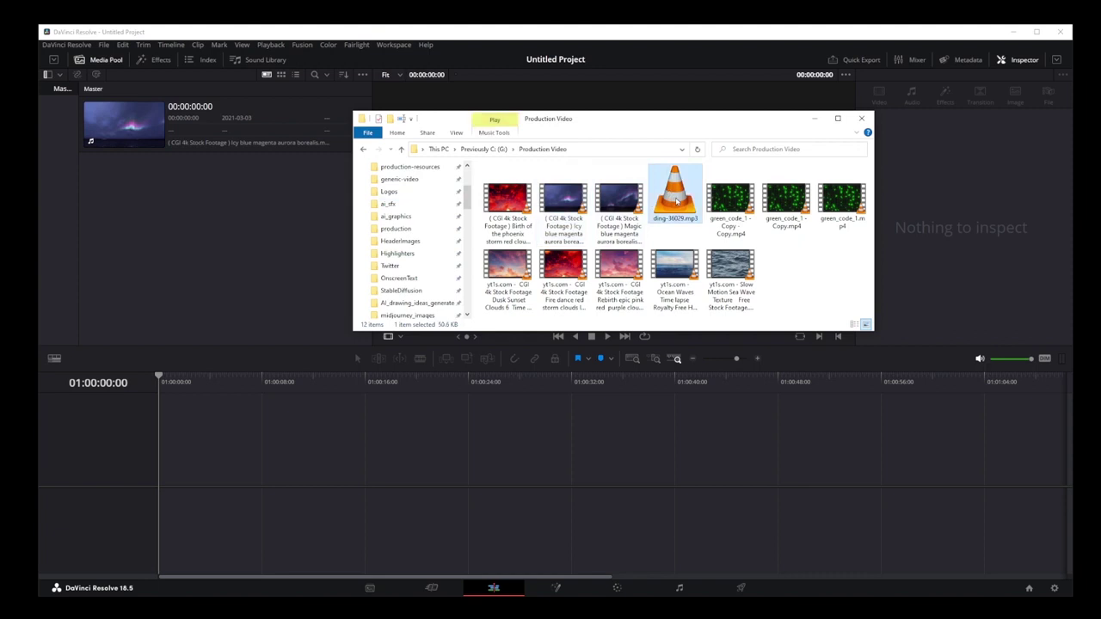
{"action": "left_click_drag", "start_coordinate": [664, 198], "coordinate": [137, 129]}
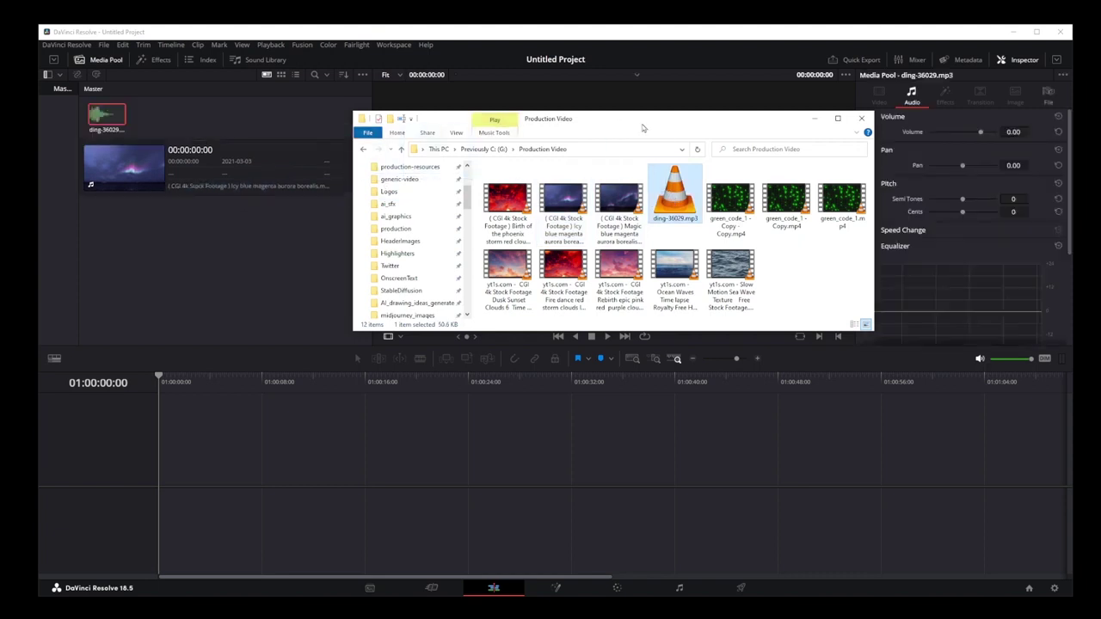
{"action": "left_click_drag", "start_coordinate": [642, 128], "coordinate": [559, 0]}
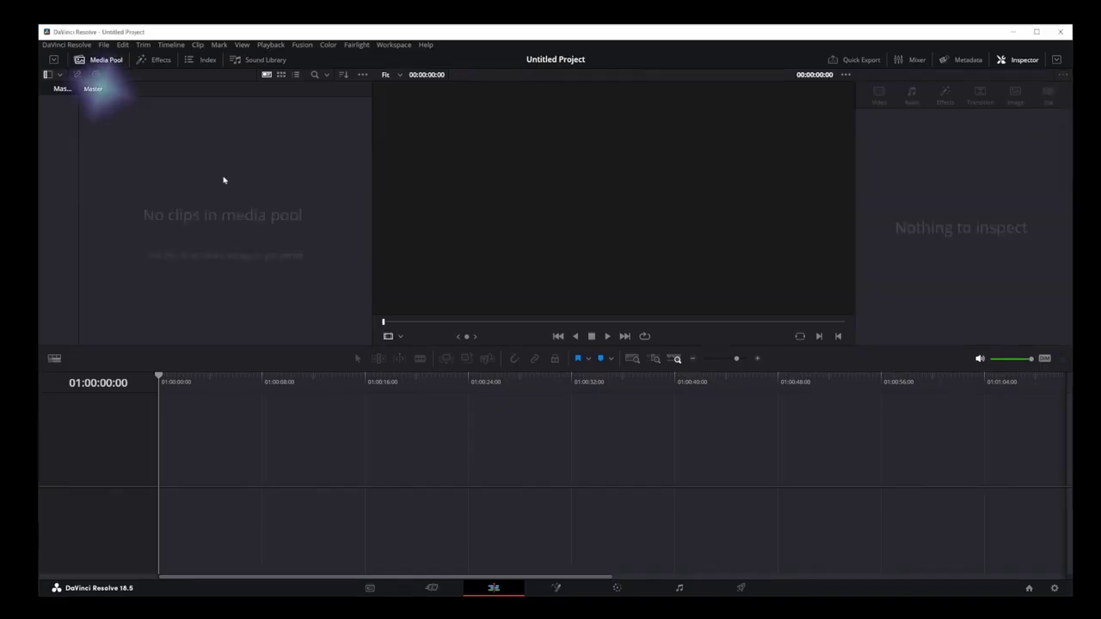
Toggle the Media Pool and Inspector panels, ending with the Media Pool hidden and the Inspector shown.
{"action": "left_click", "coordinate": [100, 60]}
{"action": "left_click", "coordinate": [100, 60]}
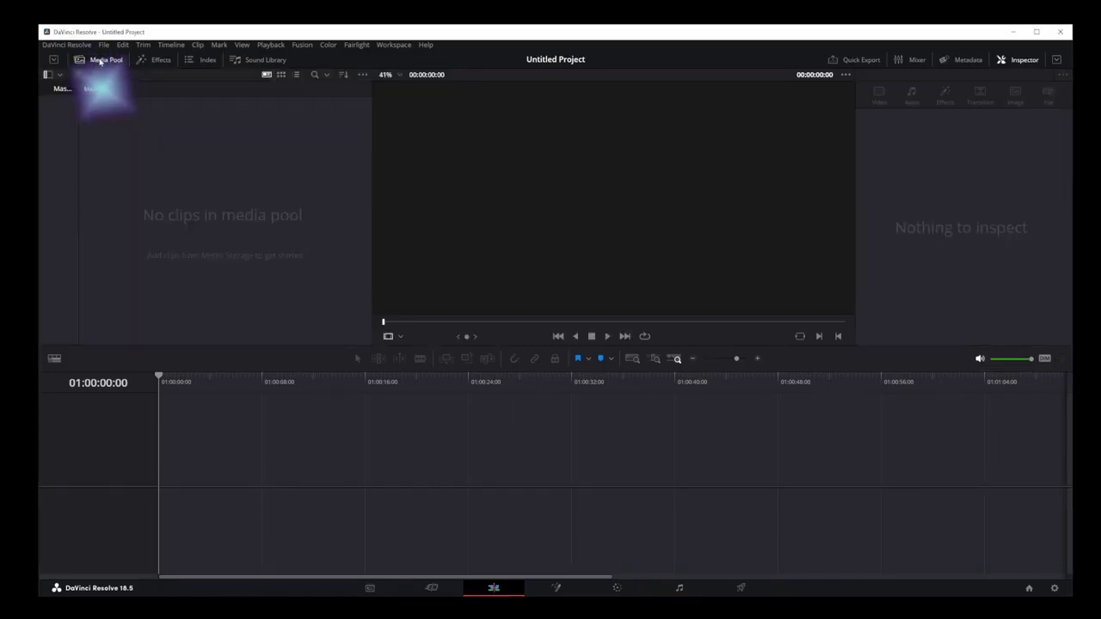
{"action": "left_click", "coordinate": [100, 60]}
{"action": "left_click", "coordinate": [100, 60]}
{"action": "left_click", "coordinate": [100, 60]}
{"action": "left_click", "coordinate": [100, 60]}
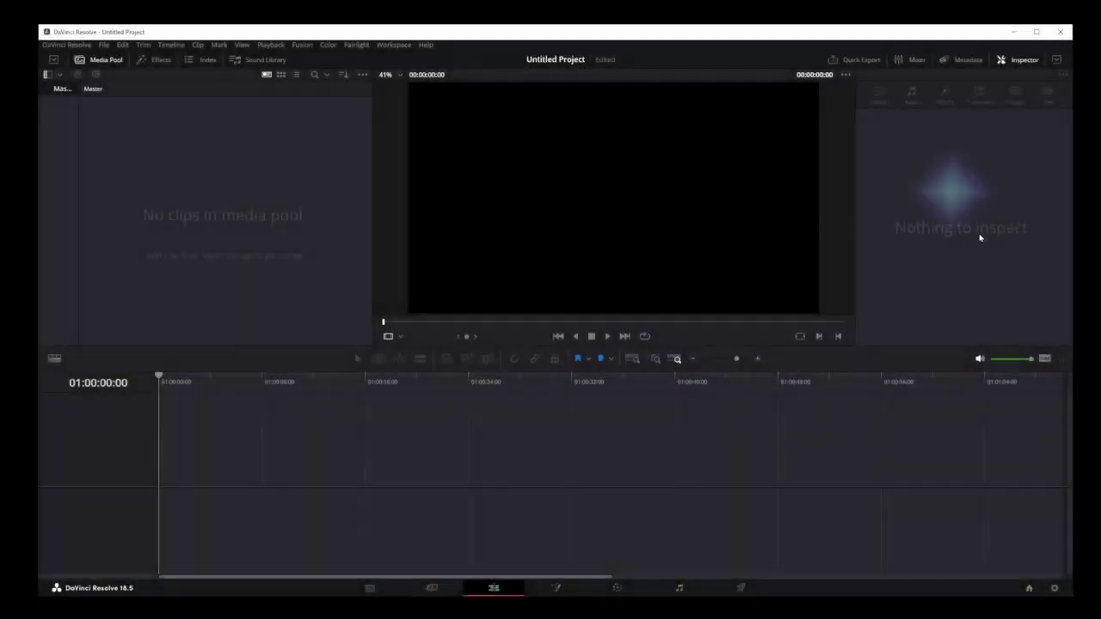
{"action": "left_click", "coordinate": [1022, 60]}
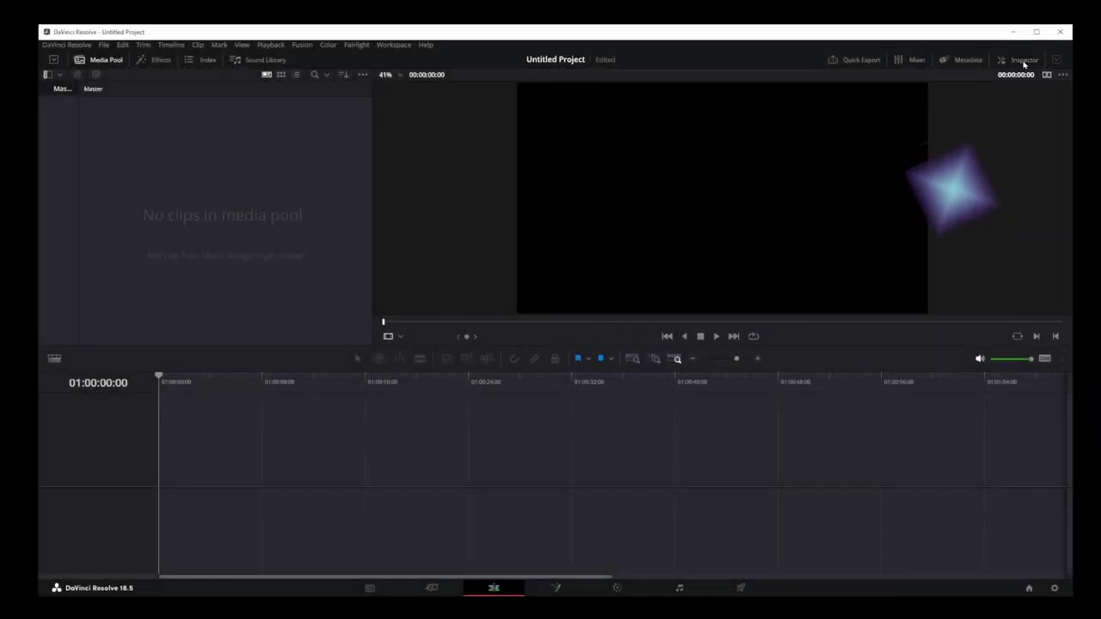
{"action": "left_click", "coordinate": [1024, 62]}
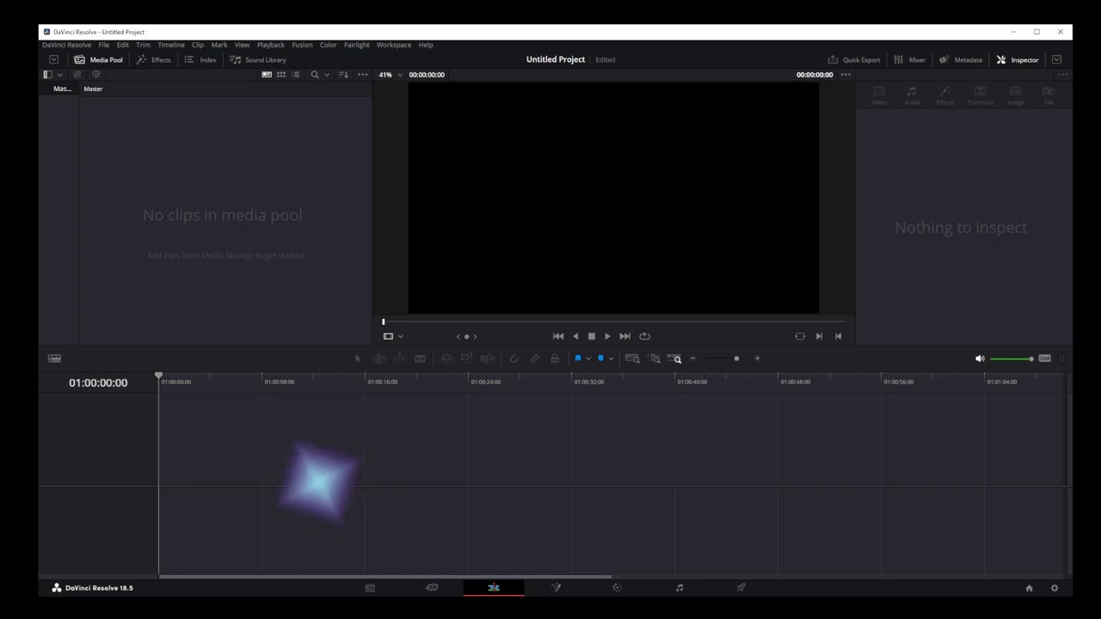
Add the aurora clip to the Media Pool again from the Production Video folder.
{"action": "key", "text": "alt+Tab"}
{"action": "left_click_drag", "start_coordinate": [712, 36], "coordinate": [749, 114]}
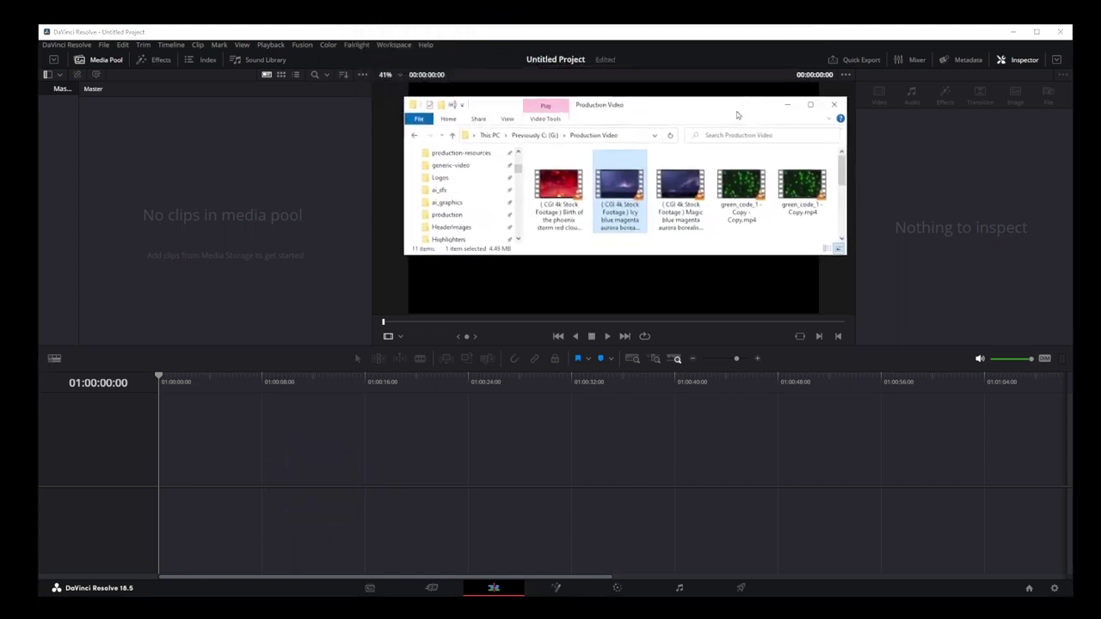
{"action": "left_click_drag", "start_coordinate": [633, 181], "coordinate": [206, 212]}
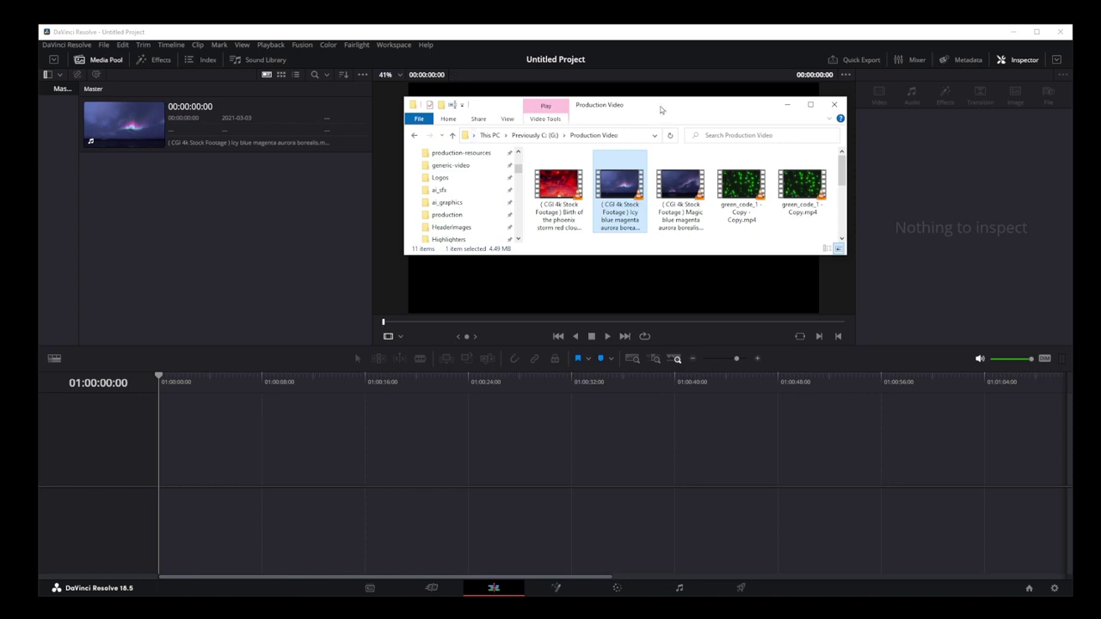
{"action": "left_click_drag", "start_coordinate": [659, 106], "coordinate": [655, 76]}
{"action": "key", "text": "alt+Tab"}
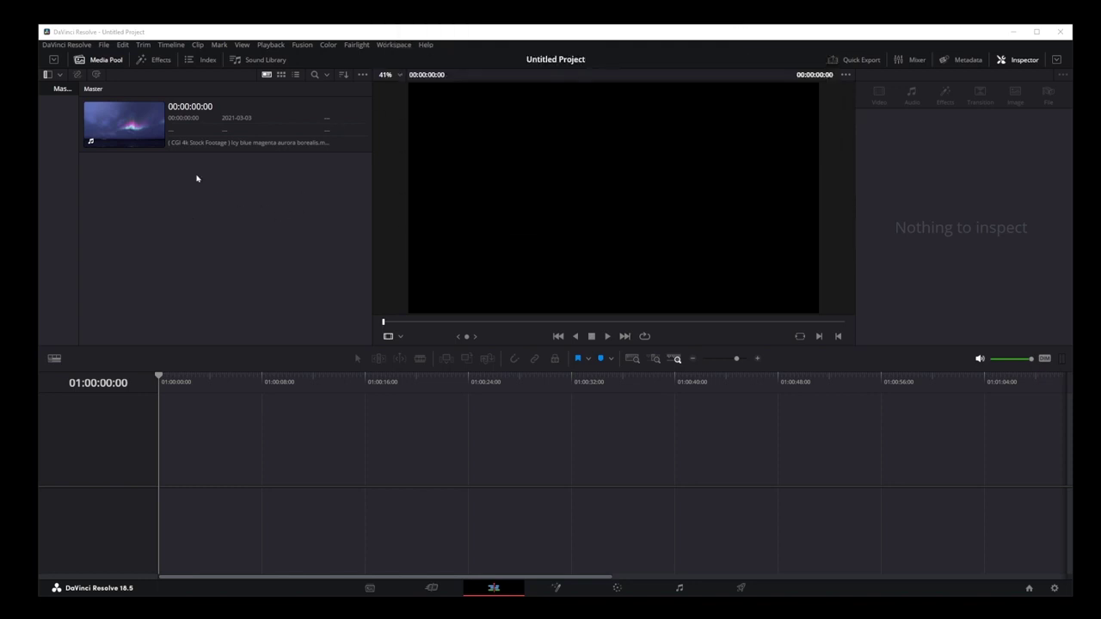
Drop the aurora clip onto a new Timeline 1 and play it back.
{"action": "left_click", "coordinate": [125, 134]}
{"action": "left_click_drag", "start_coordinate": [125, 133], "coordinate": [154, 479]}
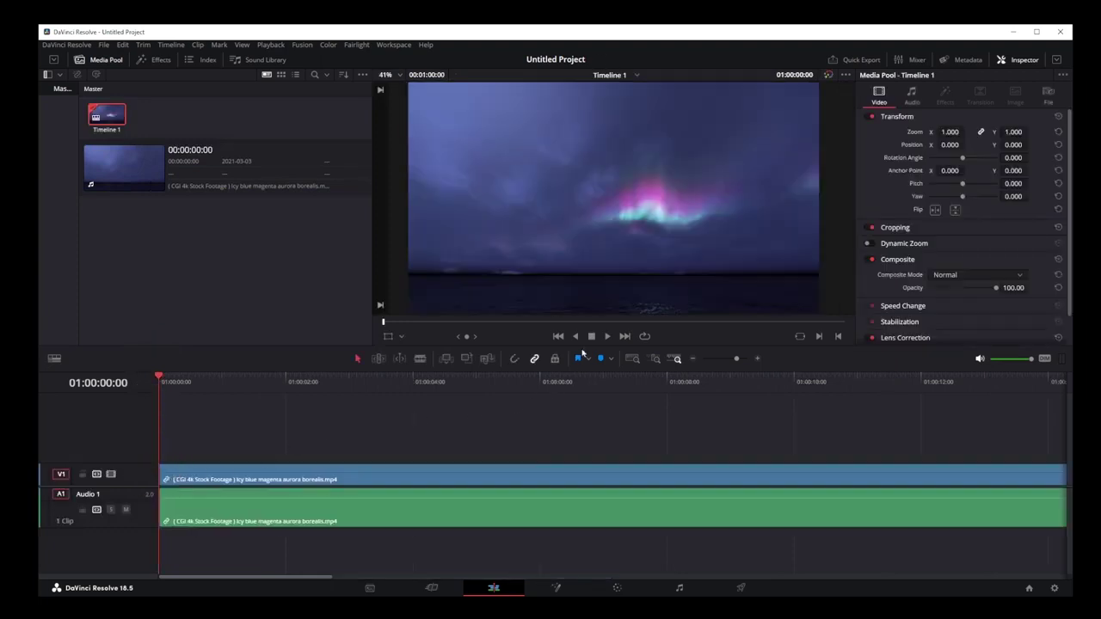
{"action": "left_click", "coordinate": [607, 340]}
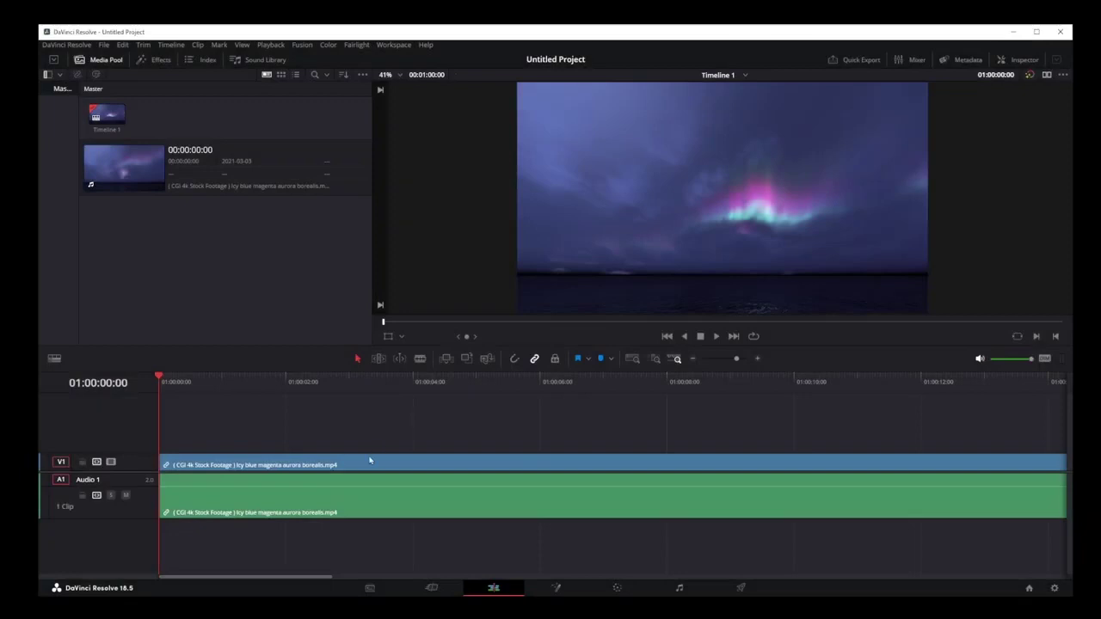
{"action": "left_click", "coordinate": [368, 465]}
{"action": "left_click", "coordinate": [374, 434]}
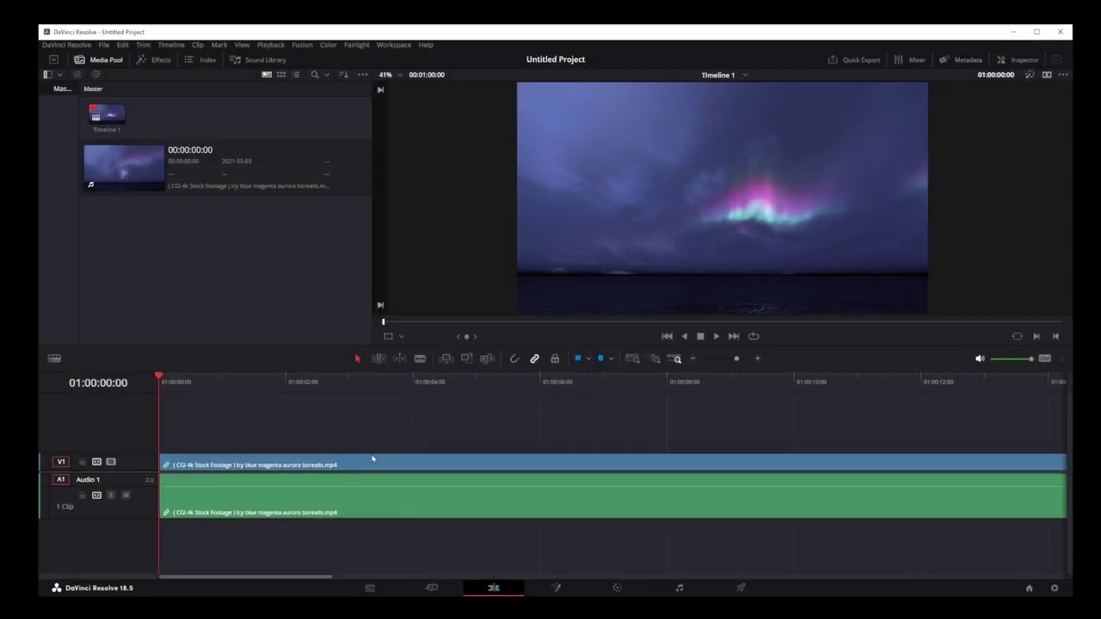
{"action": "left_click", "coordinate": [372, 509]}
{"action": "left_click", "coordinate": [366, 541]}
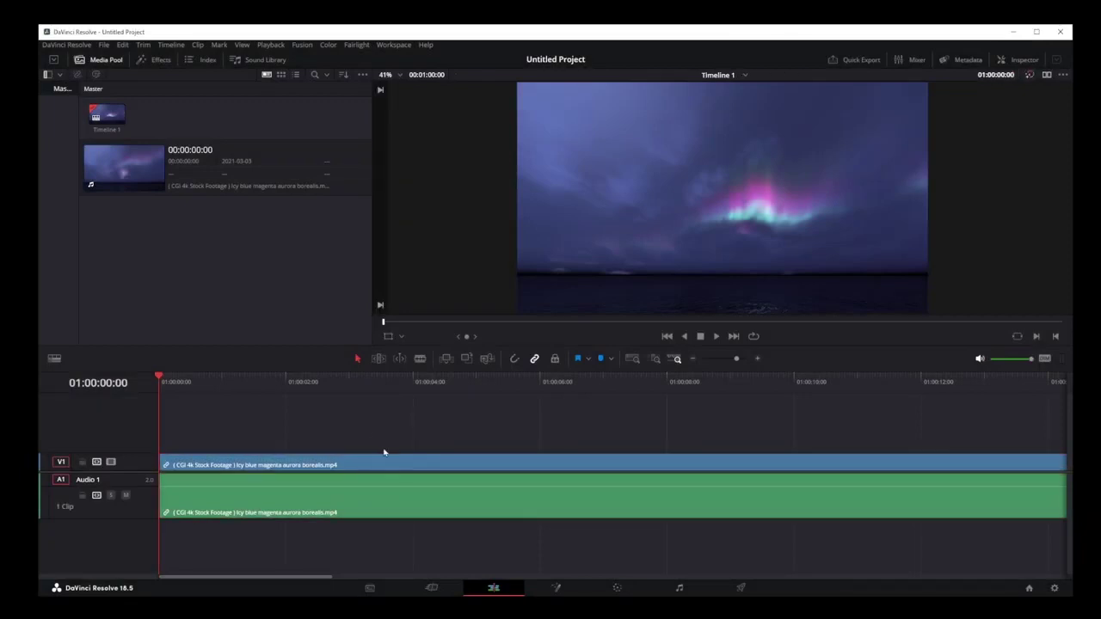
{"action": "mouse_move", "coordinate": [375, 481]}
{"action": "left_mouse_down"}
{"action": "mouse_move", "coordinate": [370, 464]}
{"action": "mouse_move", "coordinate": [664, 465]}
{"action": "mouse_move", "coordinate": [435, 464]}
{"action": "mouse_move", "coordinate": [533, 465]}
{"action": "mouse_move", "coordinate": [388, 478]}
{"action": "left_mouse_up"}
{"action": "left_click", "coordinate": [368, 468]}
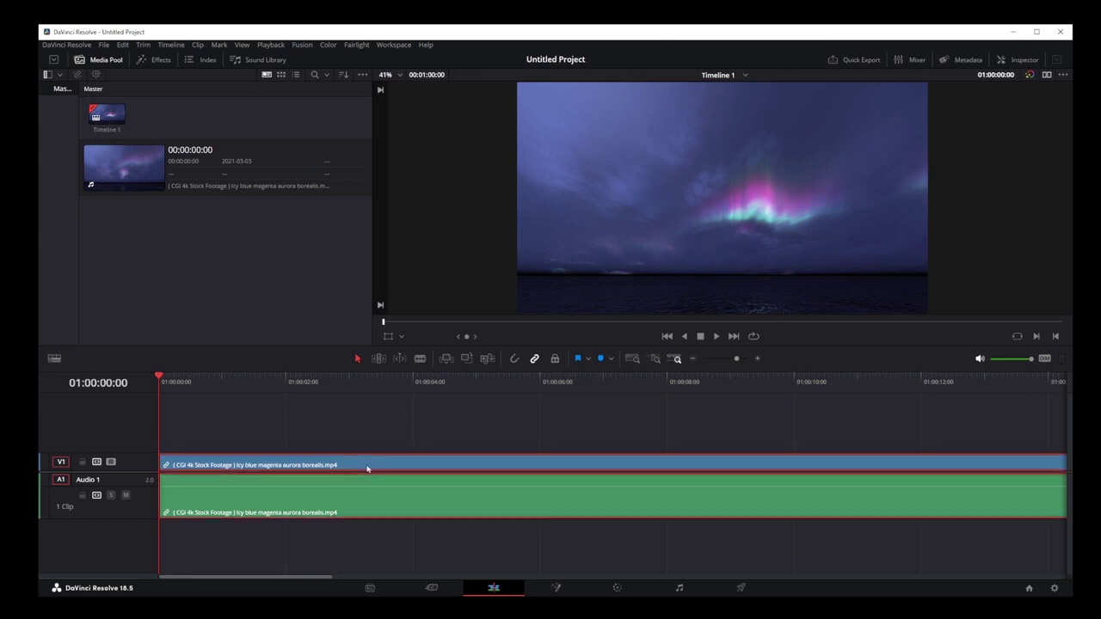
{"action": "left_click", "coordinate": [372, 430]}
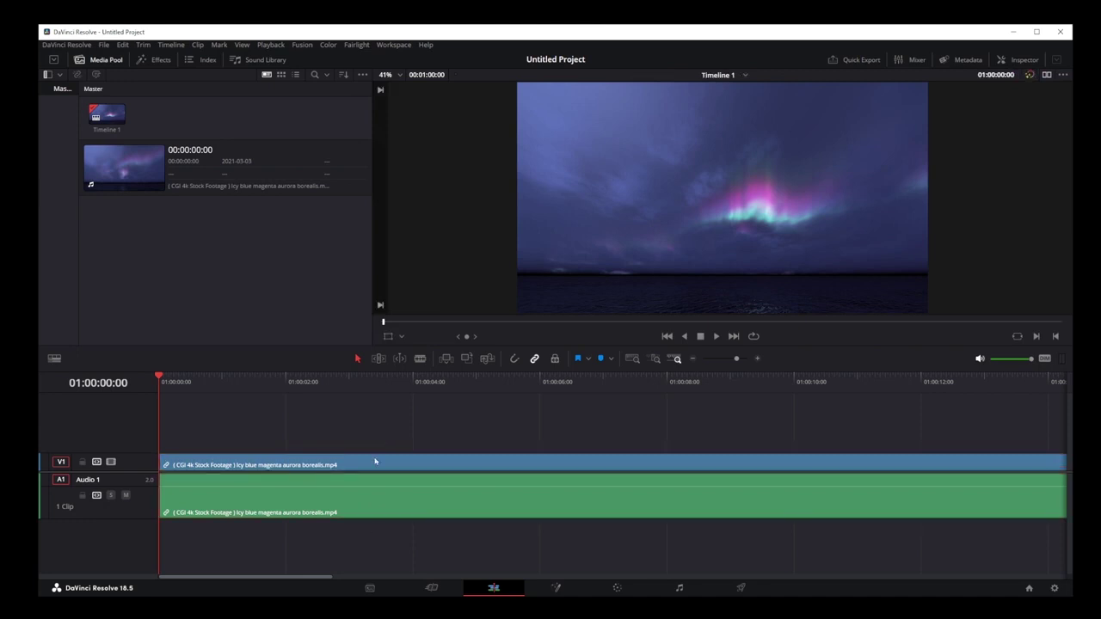
{"action": "mouse_move", "coordinate": [381, 469]}
{"action": "left_mouse_down"}
{"action": "mouse_move", "coordinate": [667, 467]}
{"action": "mouse_move", "coordinate": [388, 470]}
{"action": "left_mouse_up"}
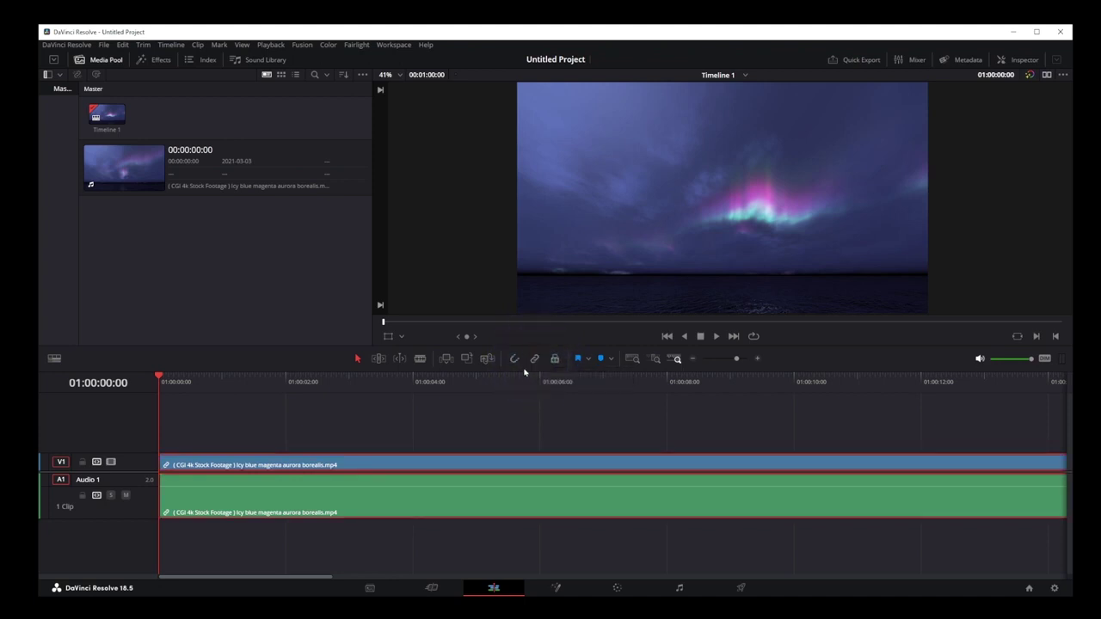
{"action": "left_click", "coordinate": [443, 436]}
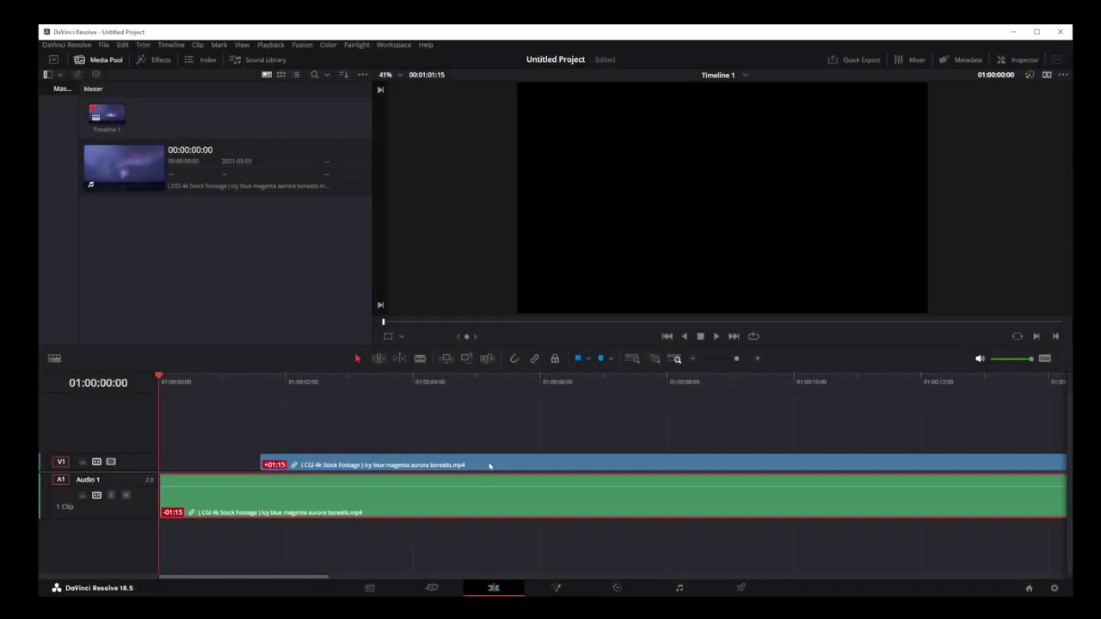
Move the aurora video back to the timeline start and set its clip colour to blue.
{"action": "left_click_drag", "start_coordinate": [490, 464], "coordinate": [385, 474]}
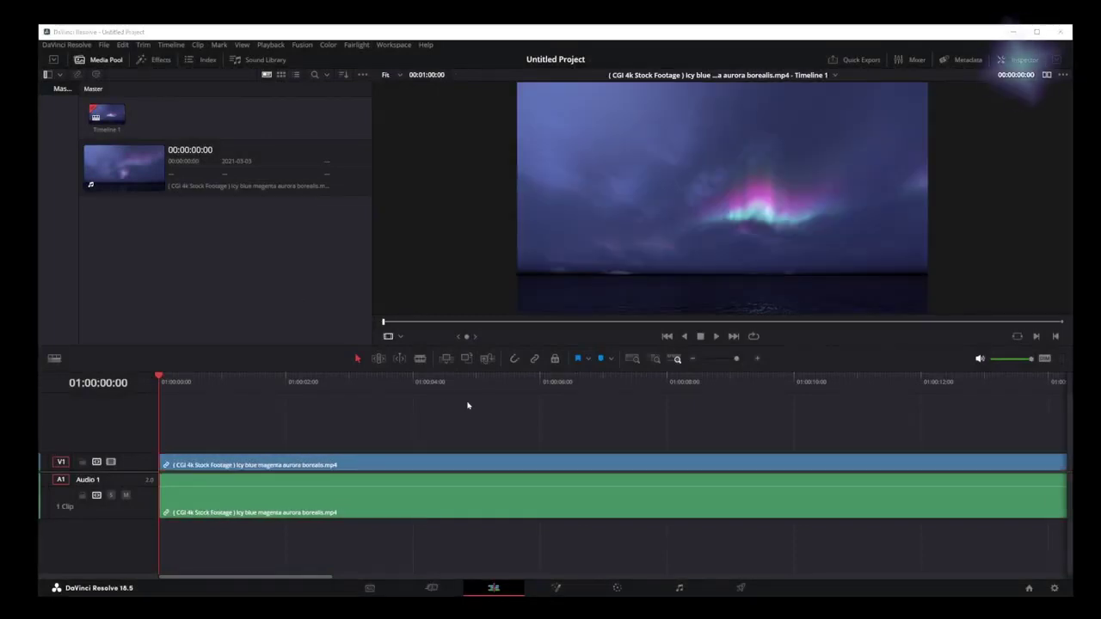
{"action": "left_click", "coordinate": [479, 467]}
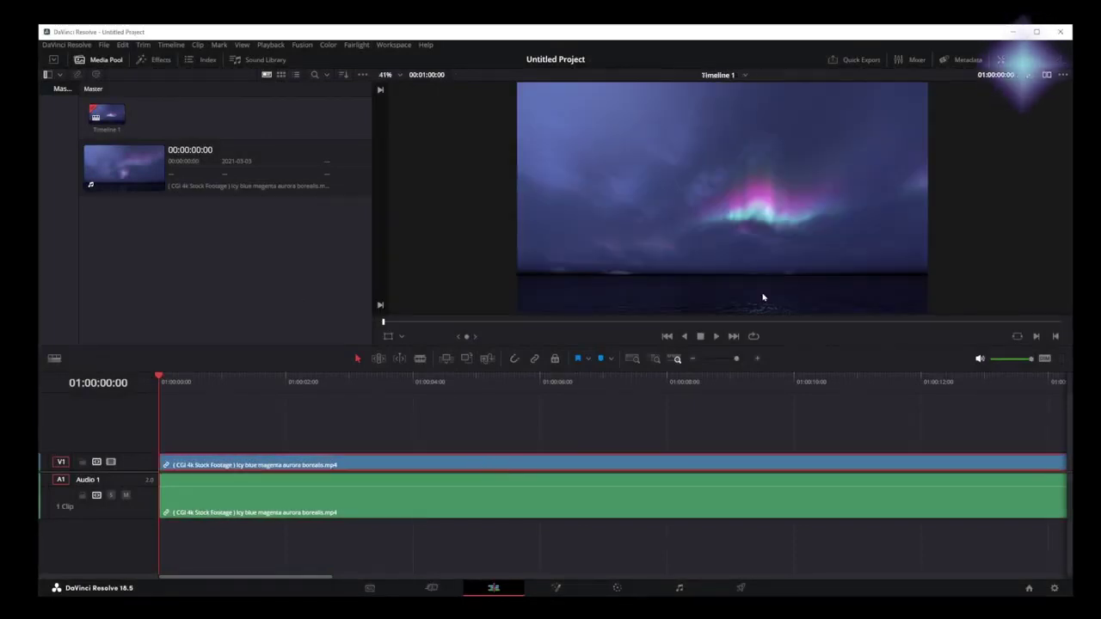
{"action": "left_click", "coordinate": [1019, 59]}
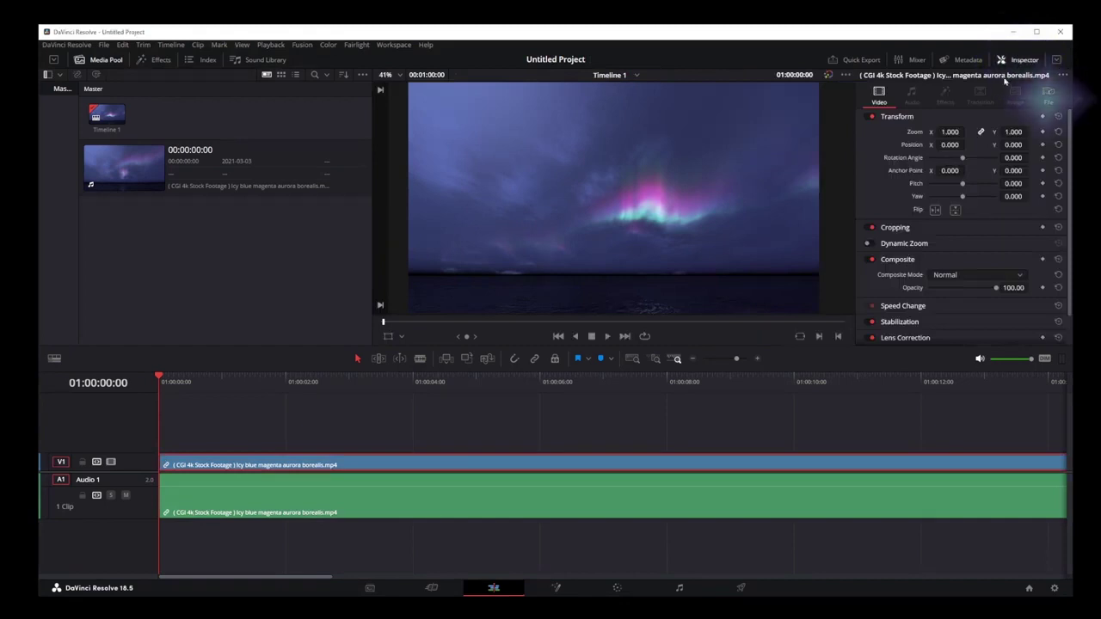
{"action": "left_click", "coordinate": [1047, 93]}
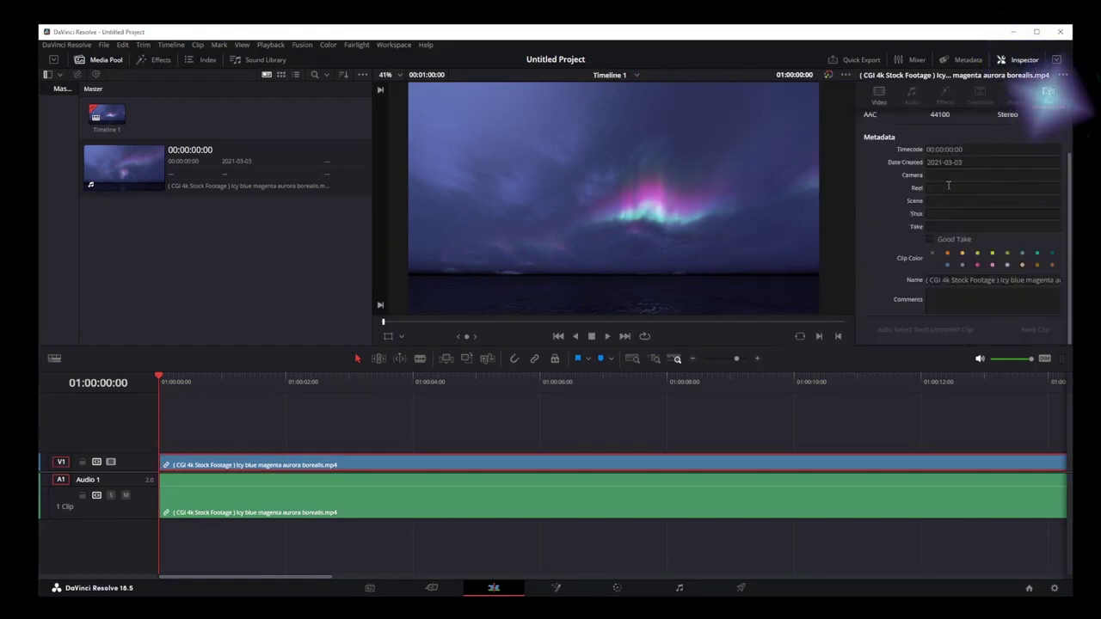
{"action": "left_click", "coordinate": [948, 253]}
{"action": "left_click", "coordinate": [977, 253]}
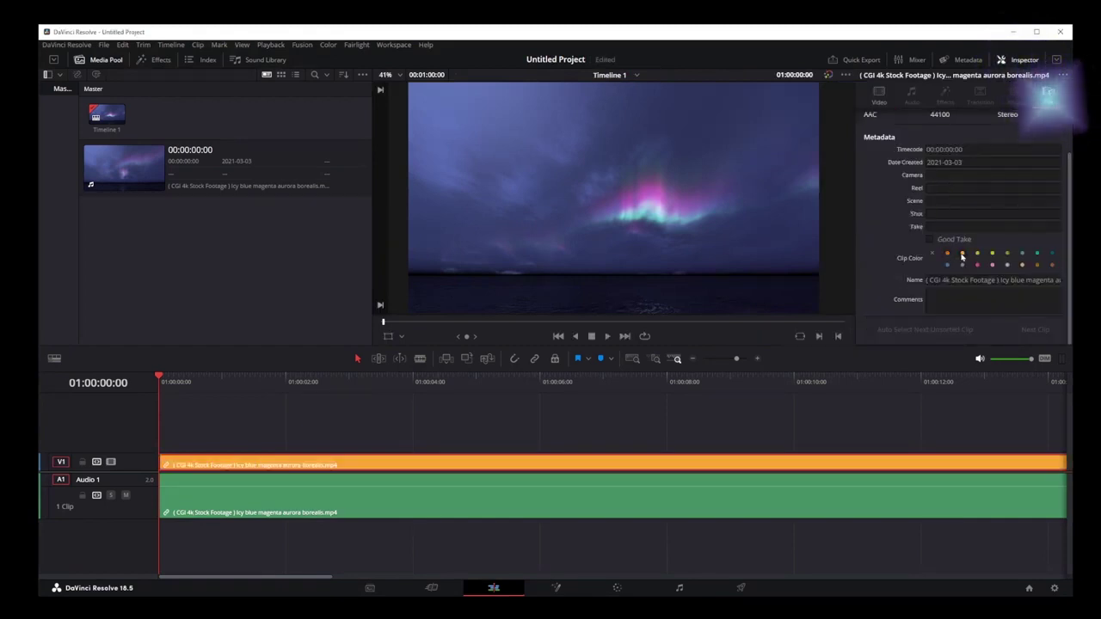
{"action": "left_click", "coordinate": [1053, 253]}
{"action": "left_click", "coordinate": [947, 265]}
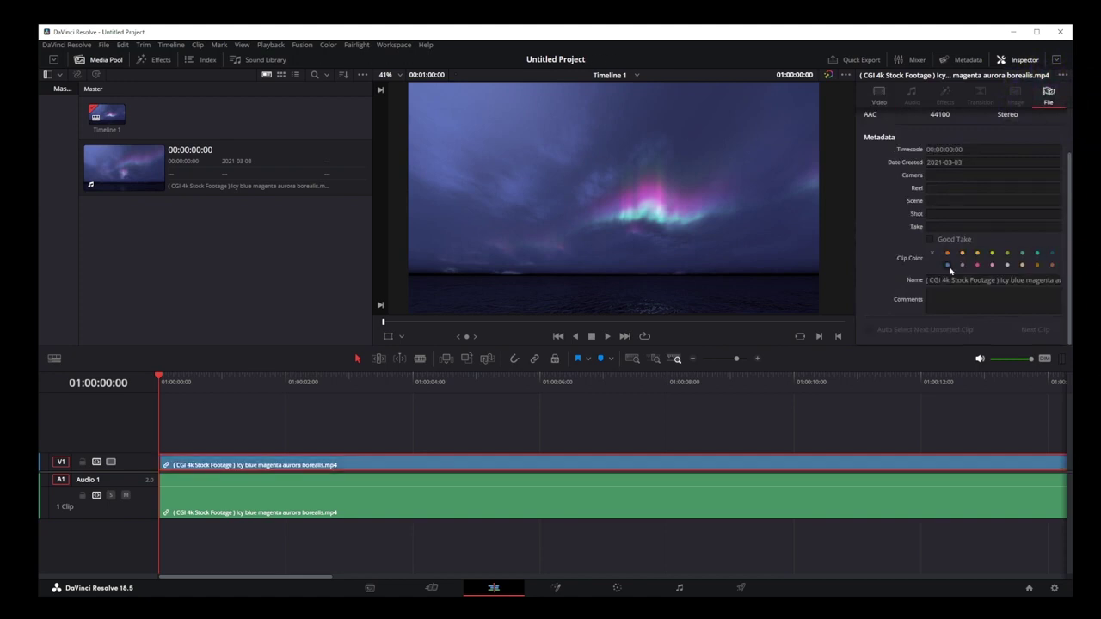
Change the A1 audio clip's colour from beige to green and show the timeline viewer.
{"action": "left_click", "coordinate": [573, 510]}
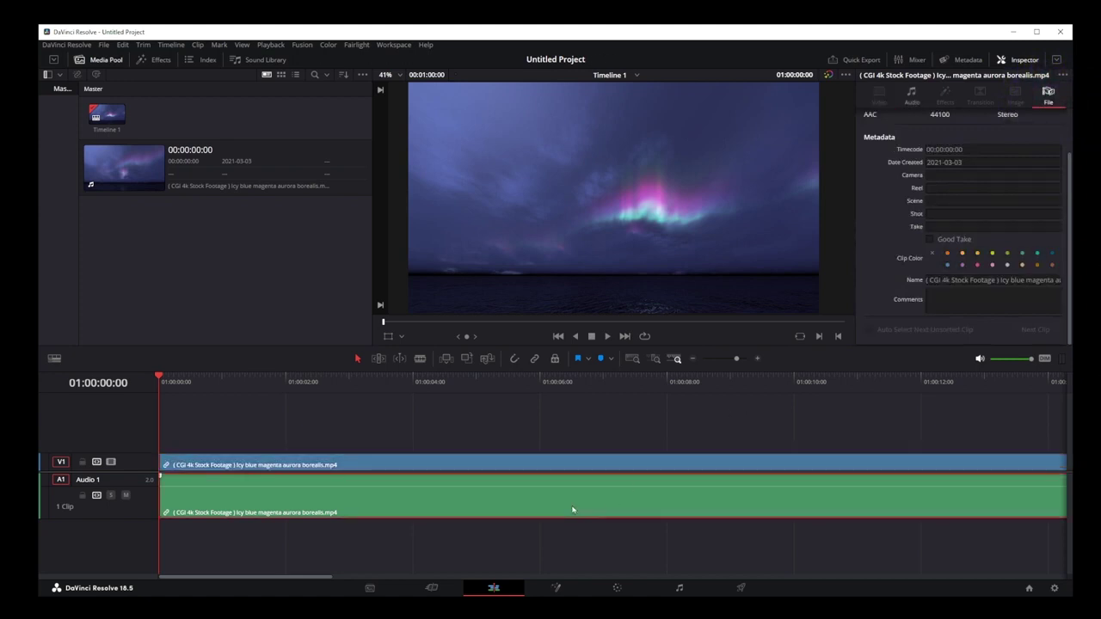
{"action": "left_click", "coordinate": [962, 253]}
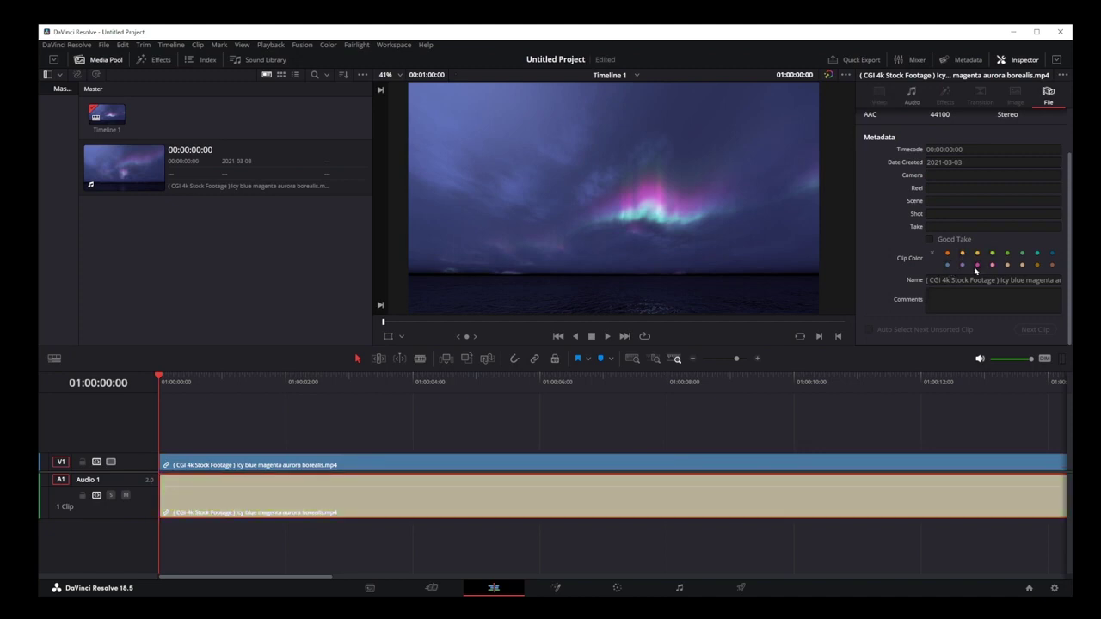
{"action": "left_click", "coordinate": [1022, 253]}
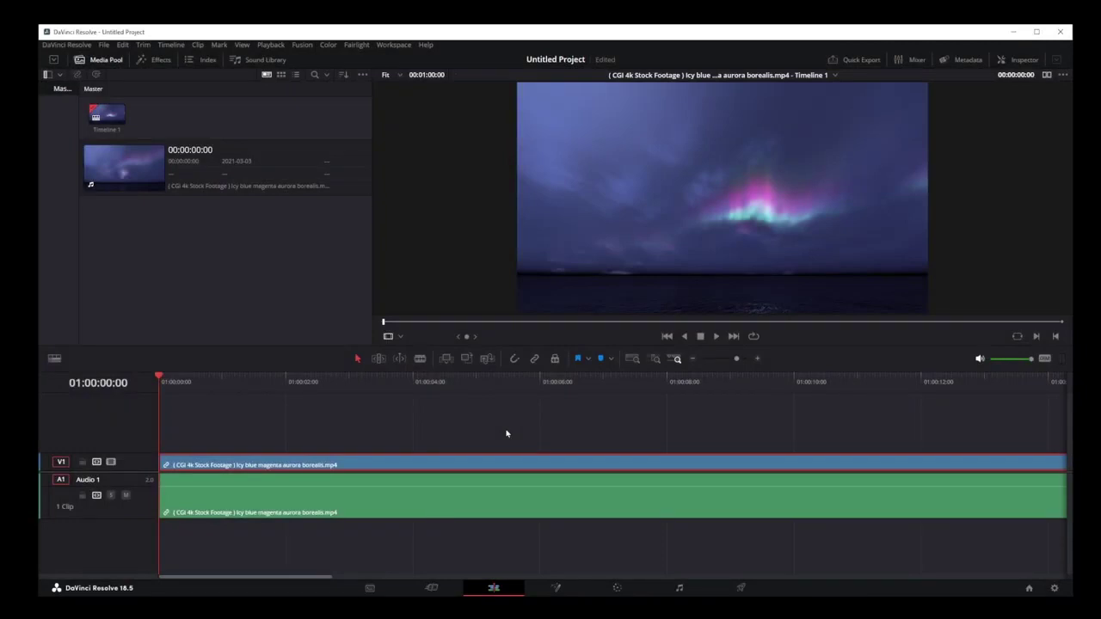
{"action": "left_click", "coordinate": [506, 434]}
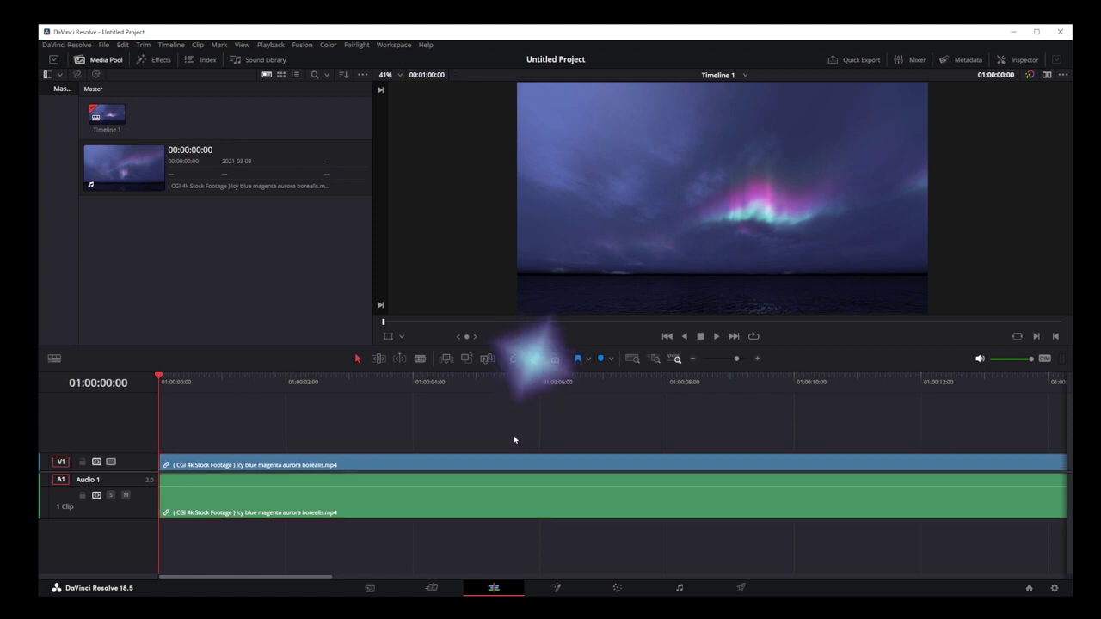
Shift the aurora clip along the timeline and blade it at five points into six pieces.
{"action": "left_click_drag", "start_coordinate": [490, 469], "coordinate": [435, 466]}
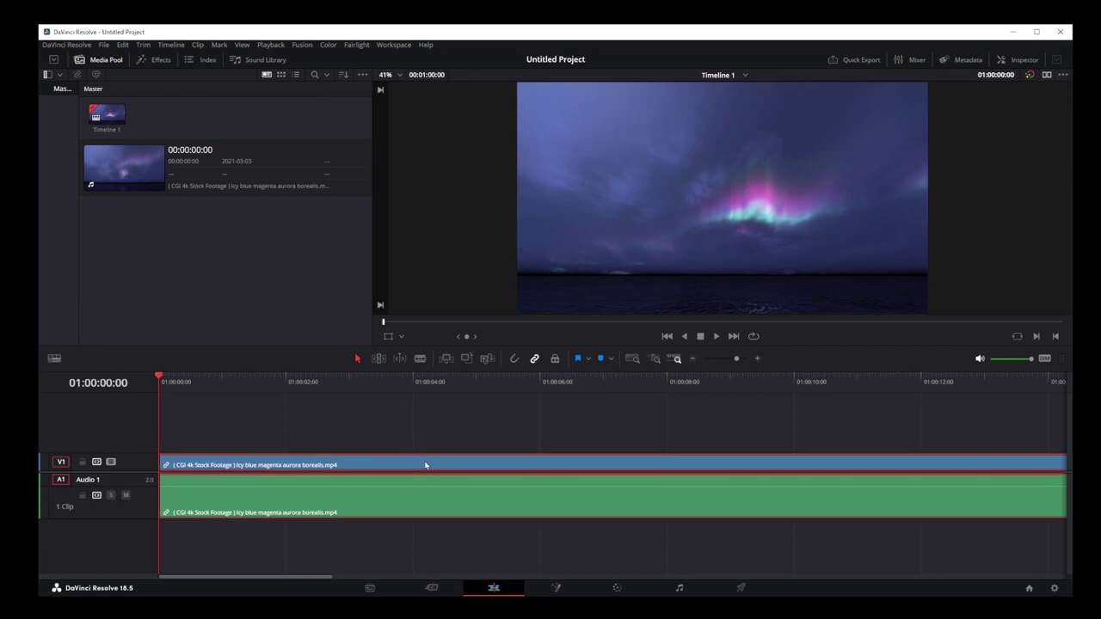
{"action": "left_click_drag", "start_coordinate": [425, 464], "coordinate": [396, 470]}
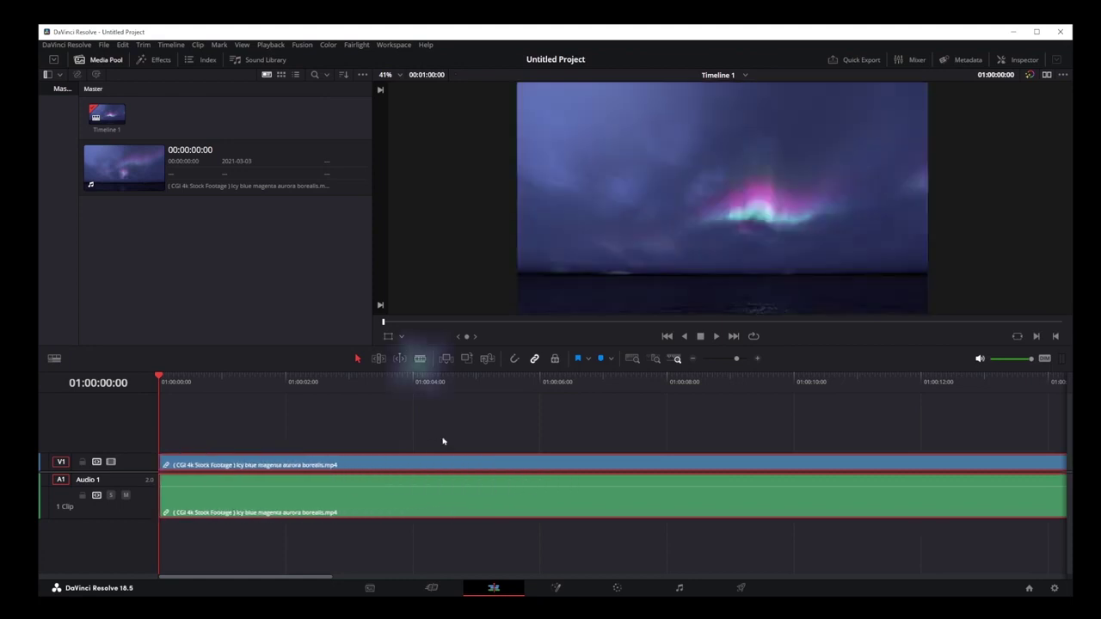
{"action": "left_click", "coordinate": [420, 358]}
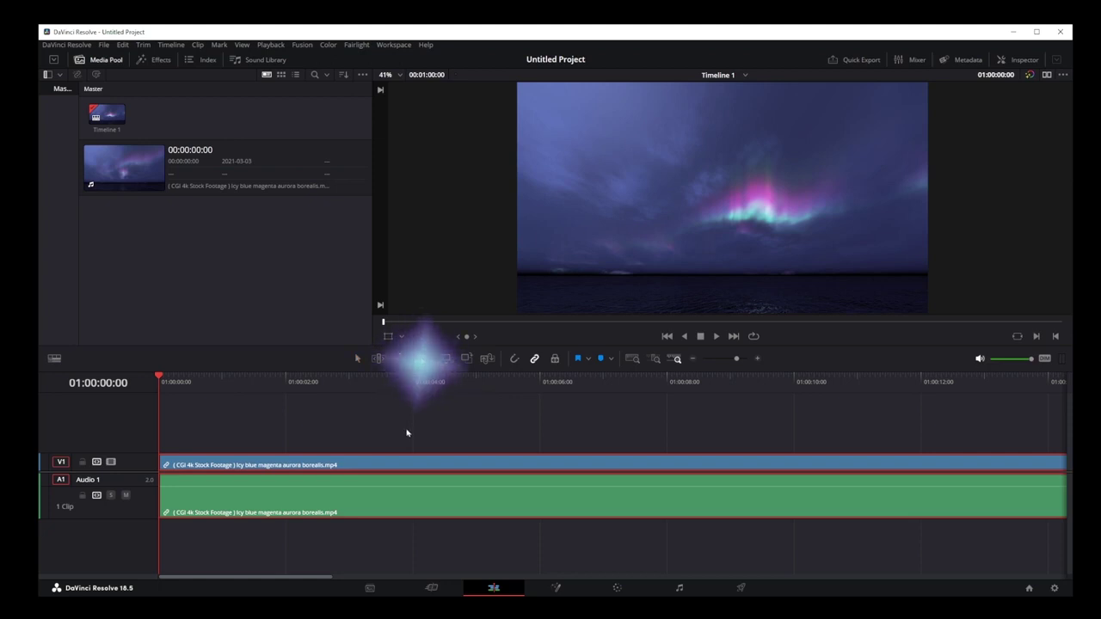
{"action": "left_click", "coordinate": [387, 464]}
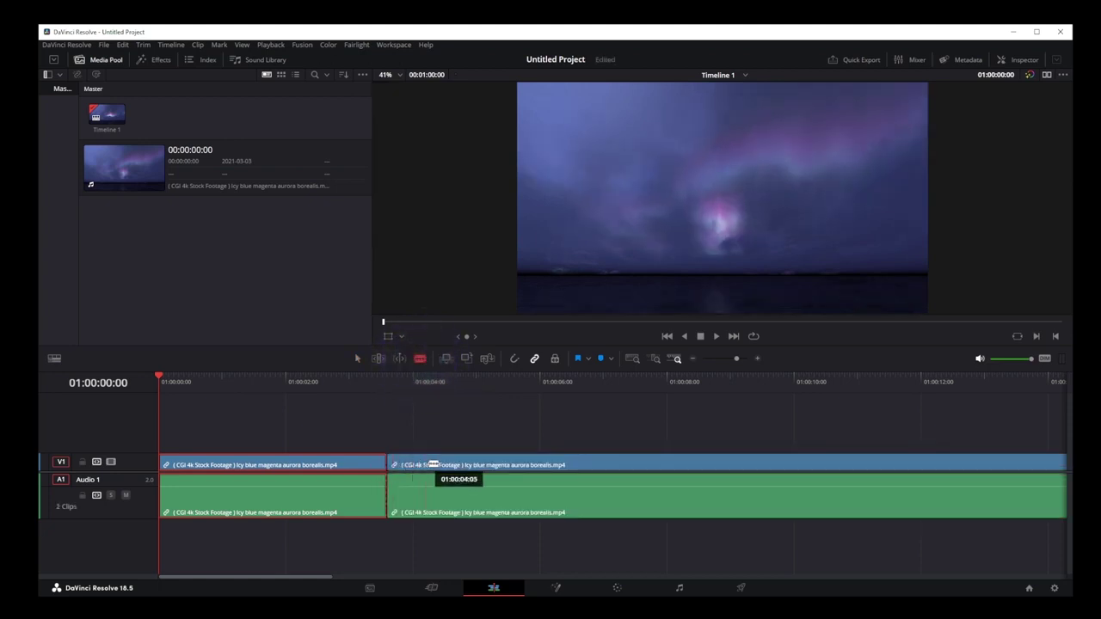
{"action": "left_click", "coordinate": [430, 465]}
{"action": "left_click", "coordinate": [463, 465]}
{"action": "left_click", "coordinate": [504, 465]}
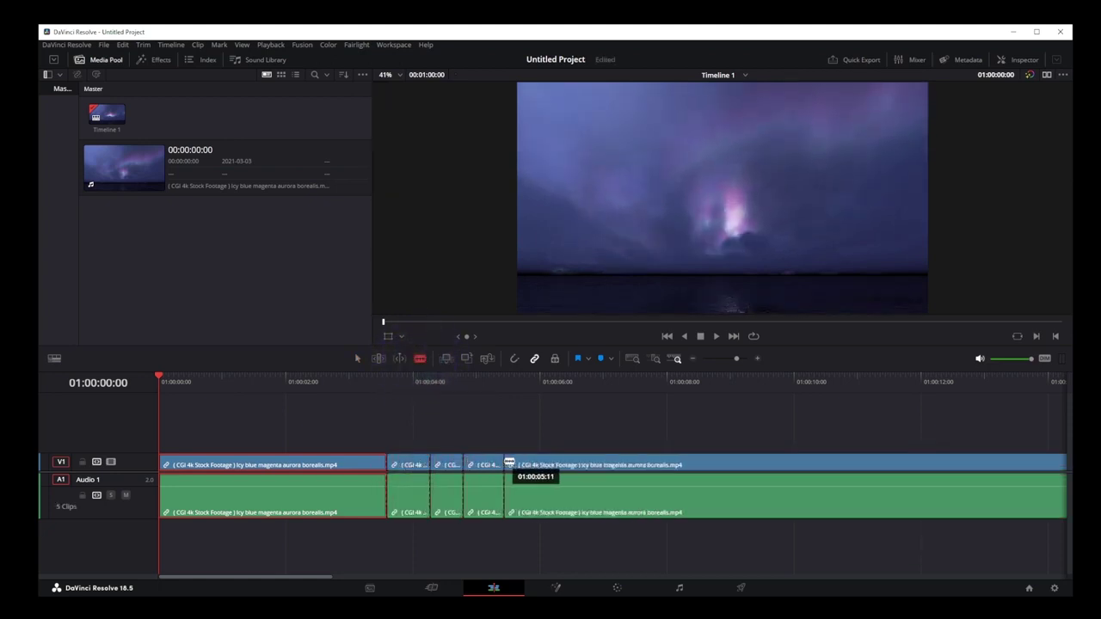
{"action": "left_click", "coordinate": [534, 465]}
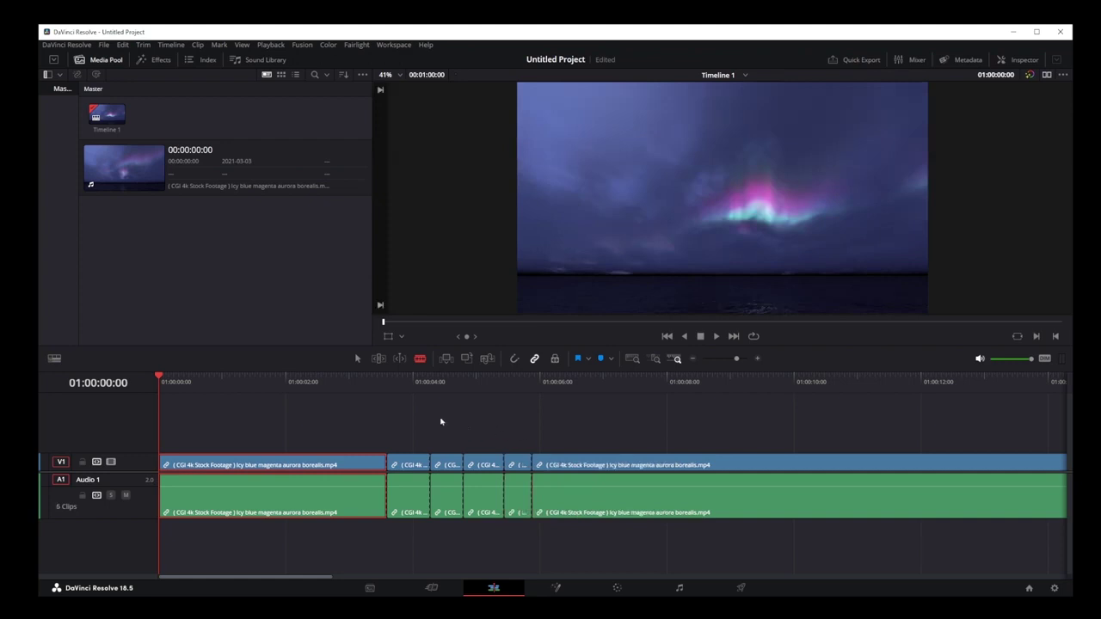
Rearrange the pieces, pushing the last three later and then sliding them back to close the gap.
{"action": "left_click", "coordinate": [356, 358]}
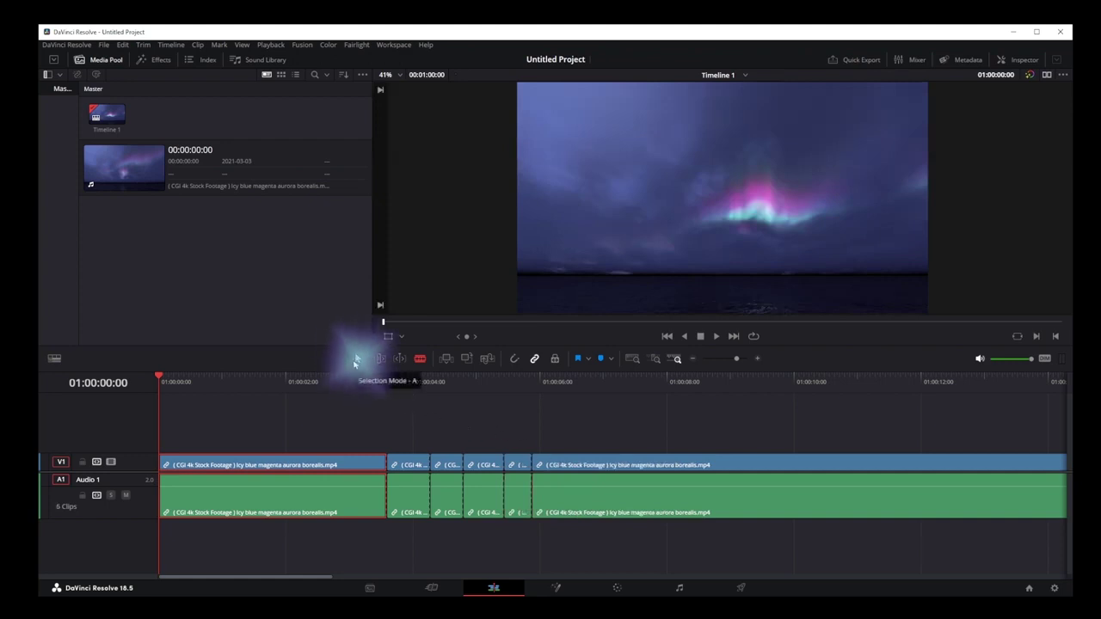
{"action": "left_click", "coordinate": [408, 468]}
{"action": "left_click", "coordinate": [447, 469]}
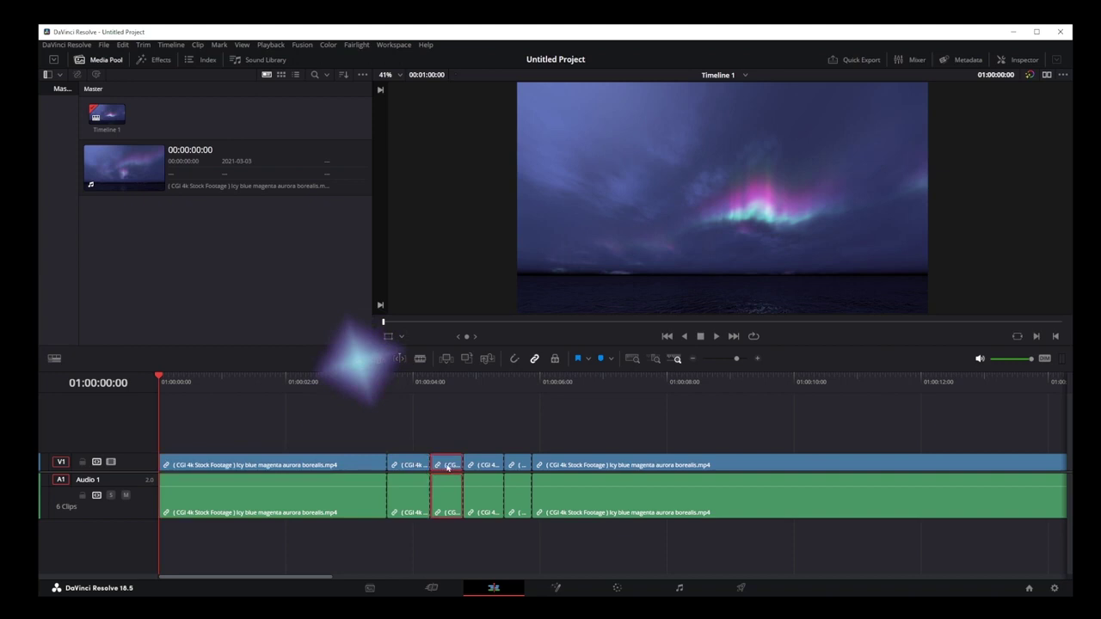
{"action": "left_click", "coordinate": [487, 469]}
{"action": "mouse_move", "coordinate": [409, 469]}
{"action": "left_mouse_down"}
{"action": "mouse_move", "coordinate": [417, 423]}
{"action": "mouse_move", "coordinate": [410, 469]}
{"action": "left_mouse_up"}
{"action": "left_click_drag", "start_coordinate": [500, 432], "coordinate": [582, 538]}
{"action": "left_click_drag", "start_coordinate": [478, 479], "coordinate": [560, 479]}
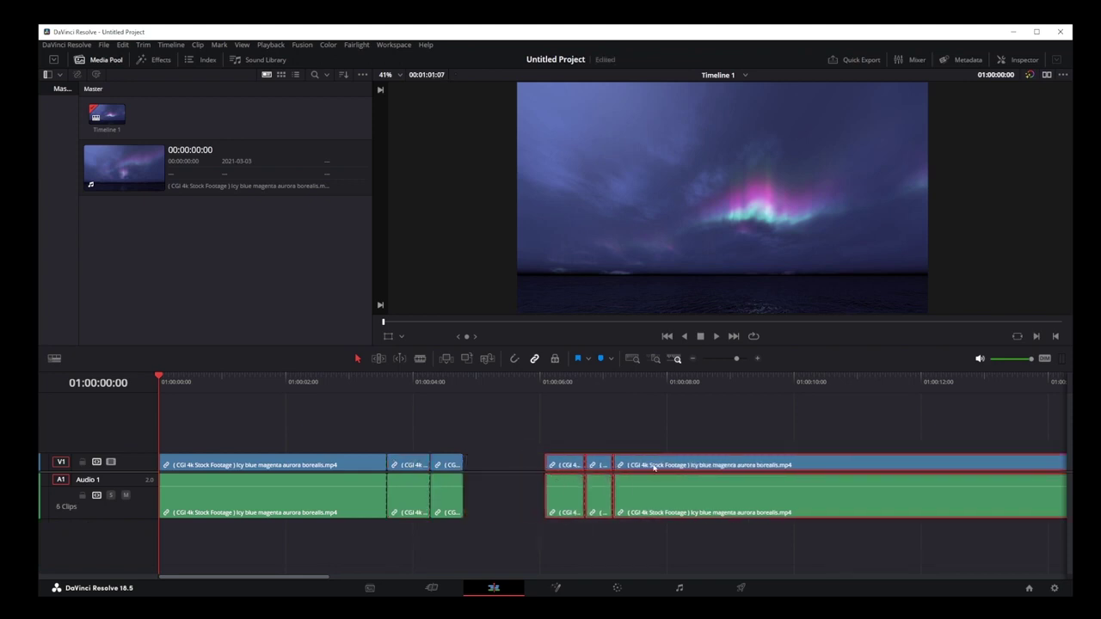
{"action": "left_click_drag", "start_coordinate": [670, 468], "coordinate": [590, 469]}
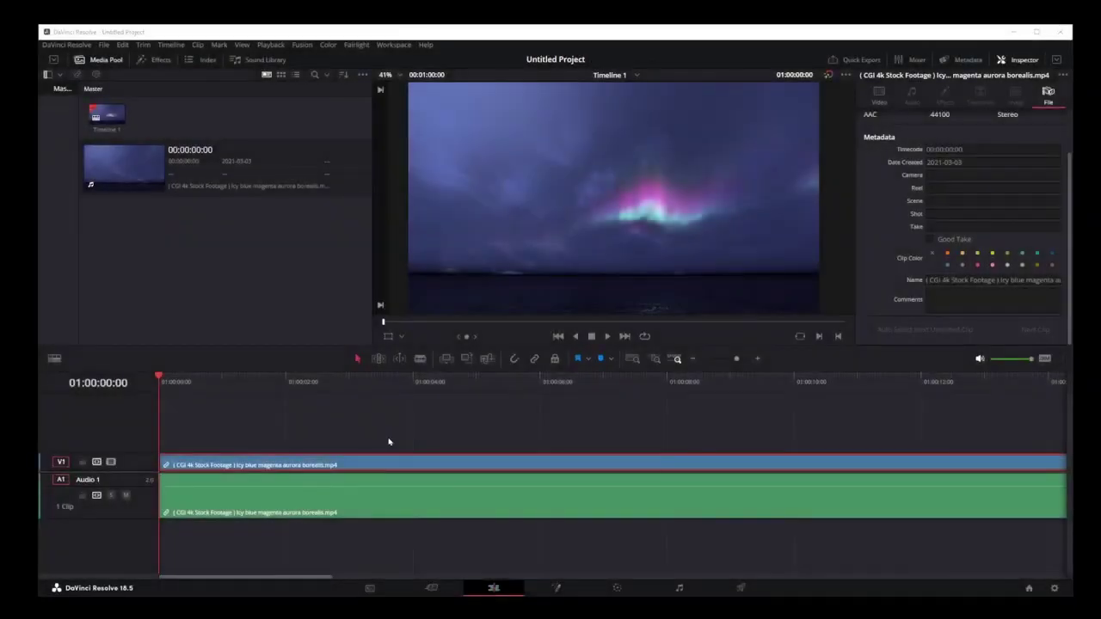
Cut the aurora audio off A1 with the context menu, keeping only the video on V1.
{"action": "left_click", "coordinate": [381, 430]}
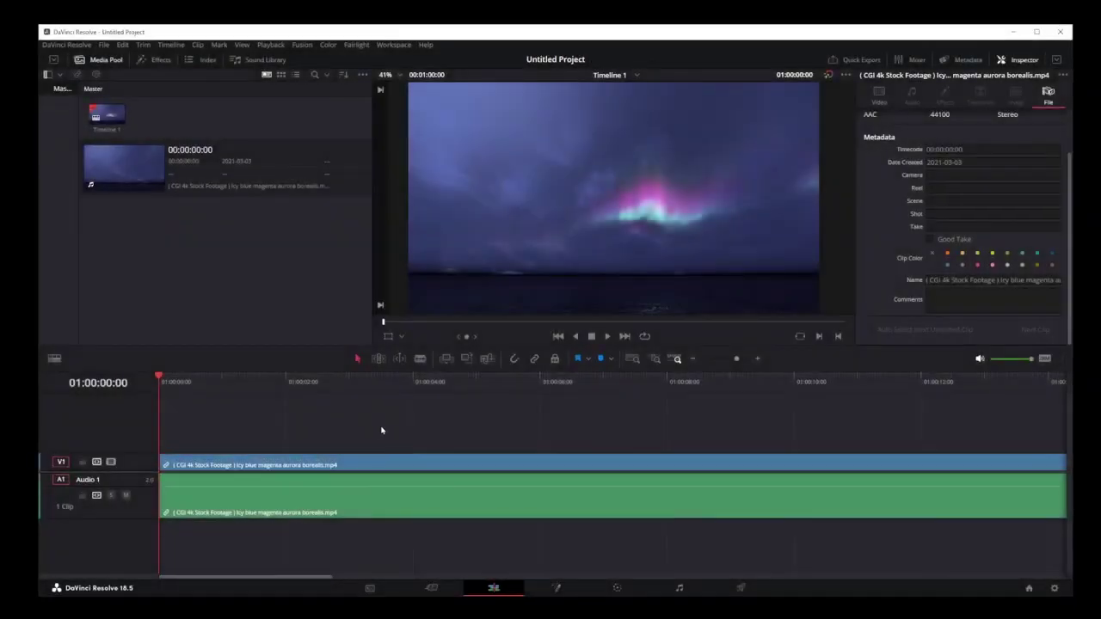
{"action": "left_click", "coordinate": [386, 494]}
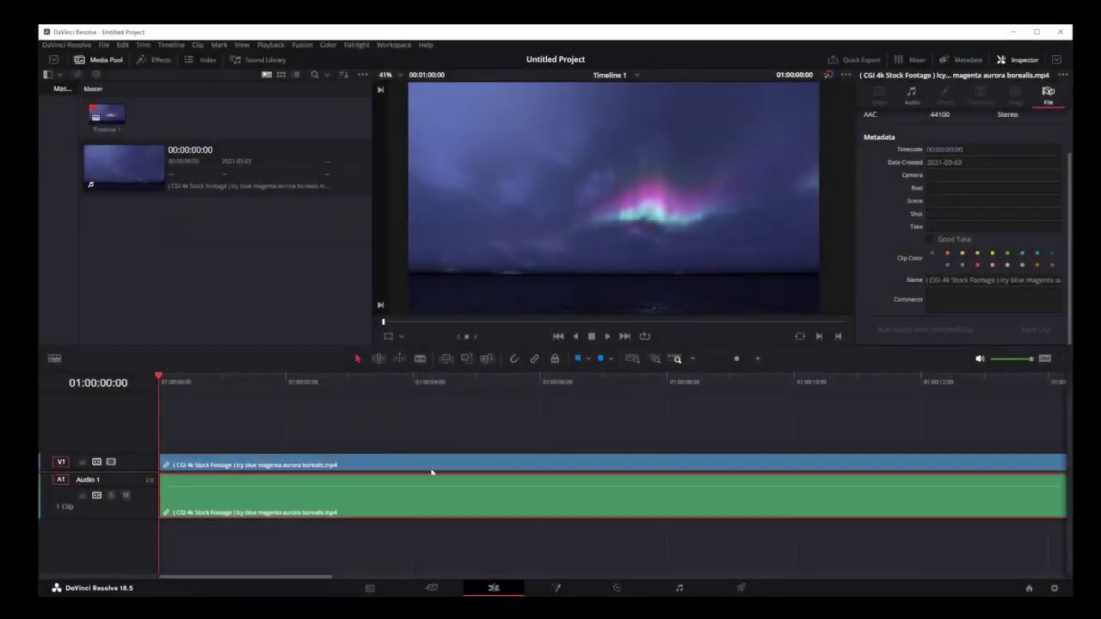
{"action": "key", "text": "Delete"}
{"action": "key", "text": "ctrl+z"}
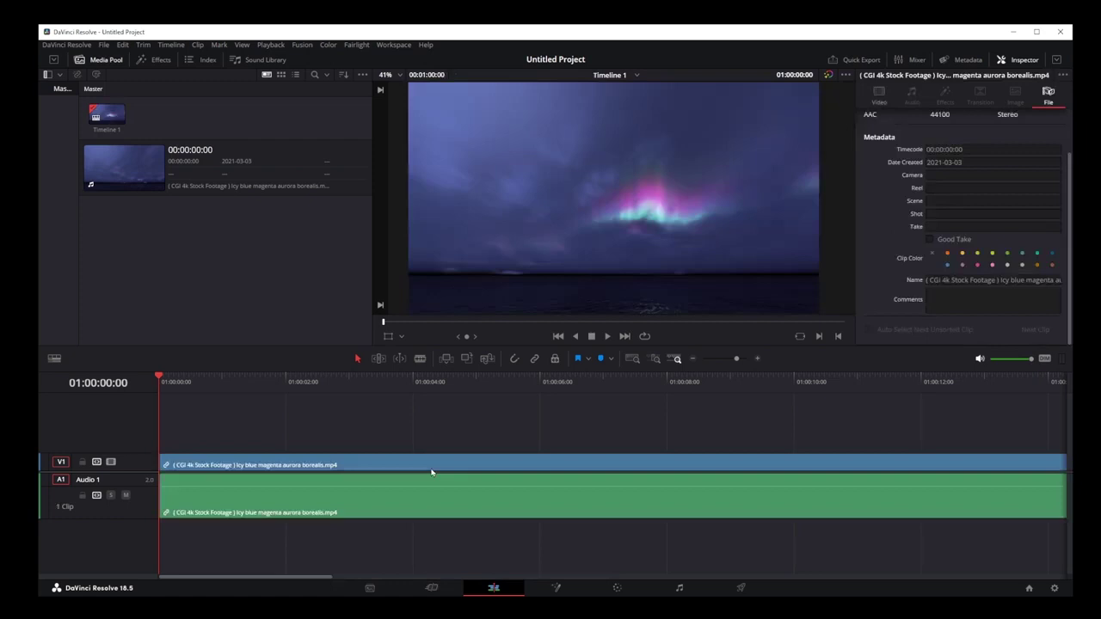
{"action": "left_click", "coordinate": [242, 497]}
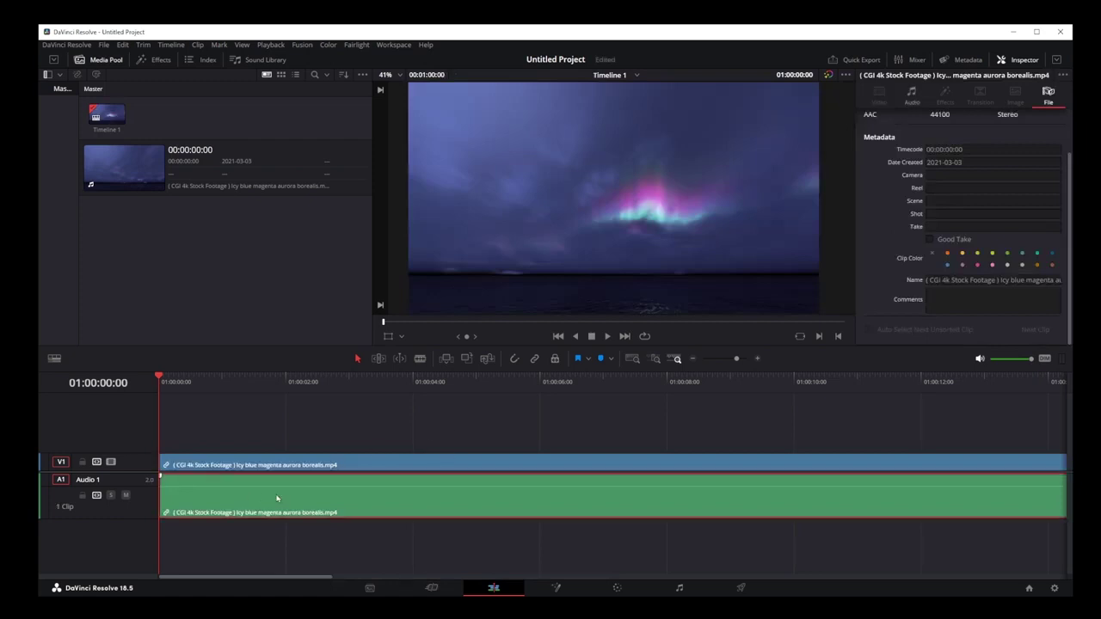
{"action": "right_click", "coordinate": [349, 496]}
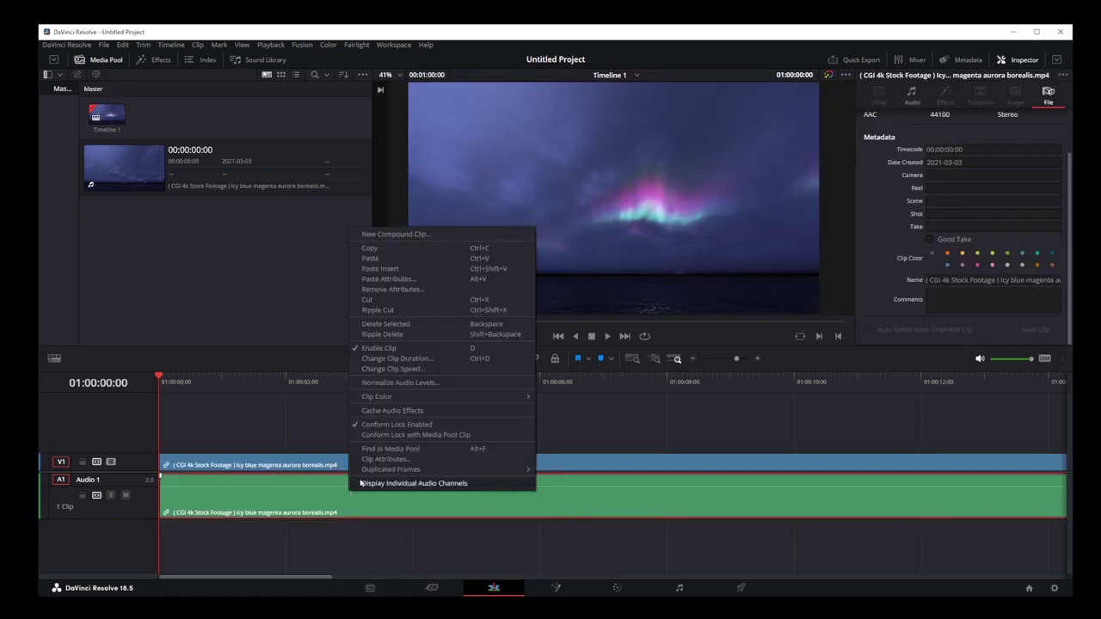
{"action": "left_click", "coordinate": [406, 302]}
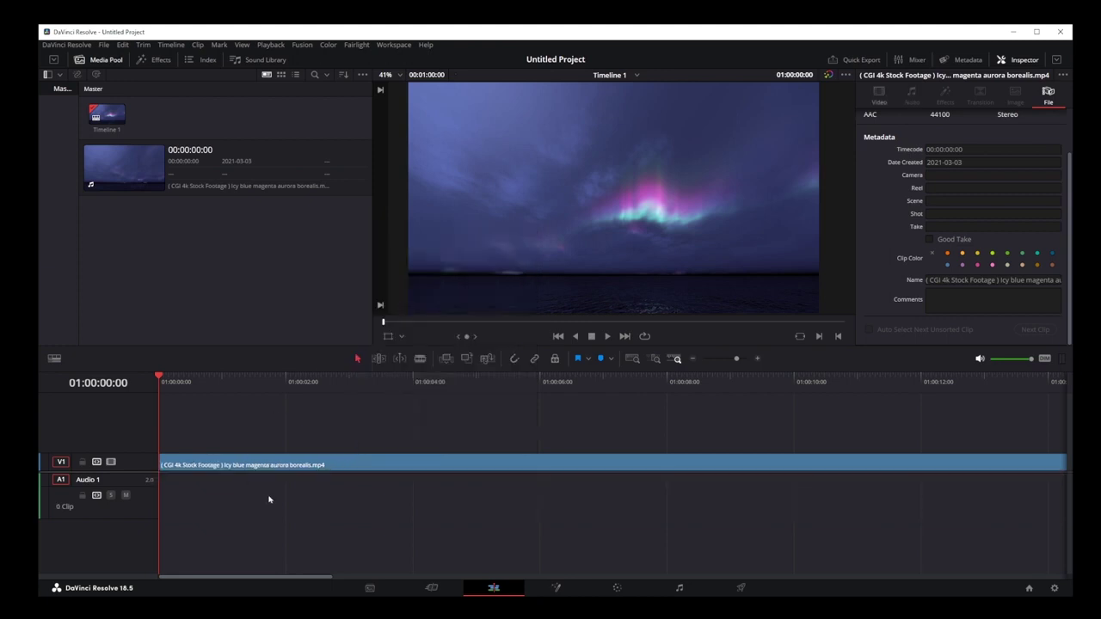
Place the ElevenLabs voiceover mp3 on A1 beneath the aurora video and play it back.
{"action": "left_click", "coordinate": [269, 464]}
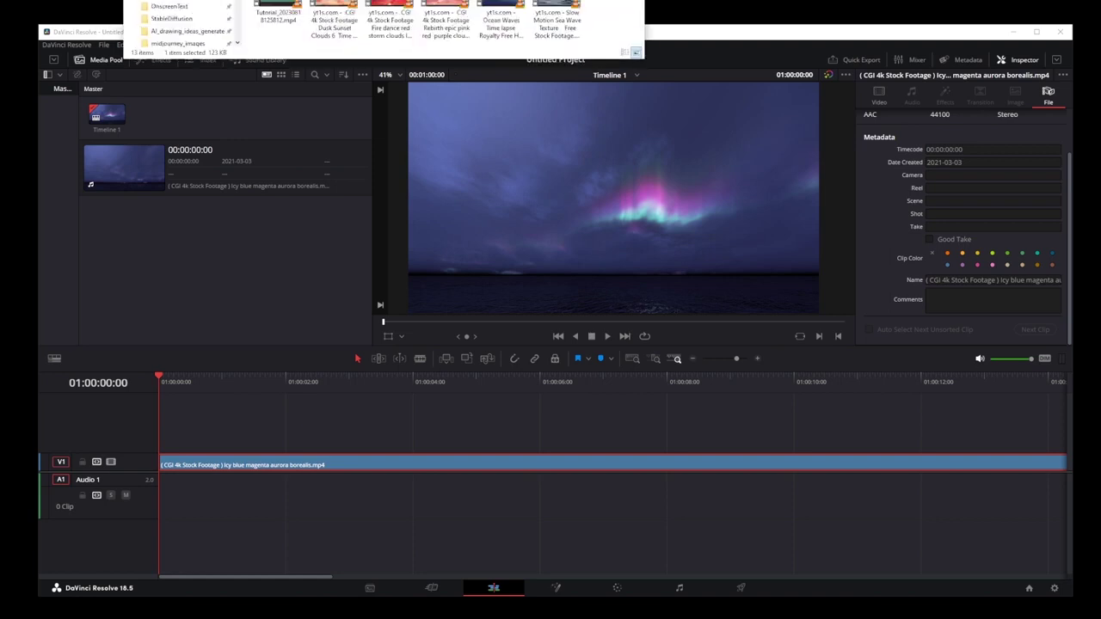
{"action": "left_click_drag", "start_coordinate": [348, 0], "coordinate": [691, 130]}
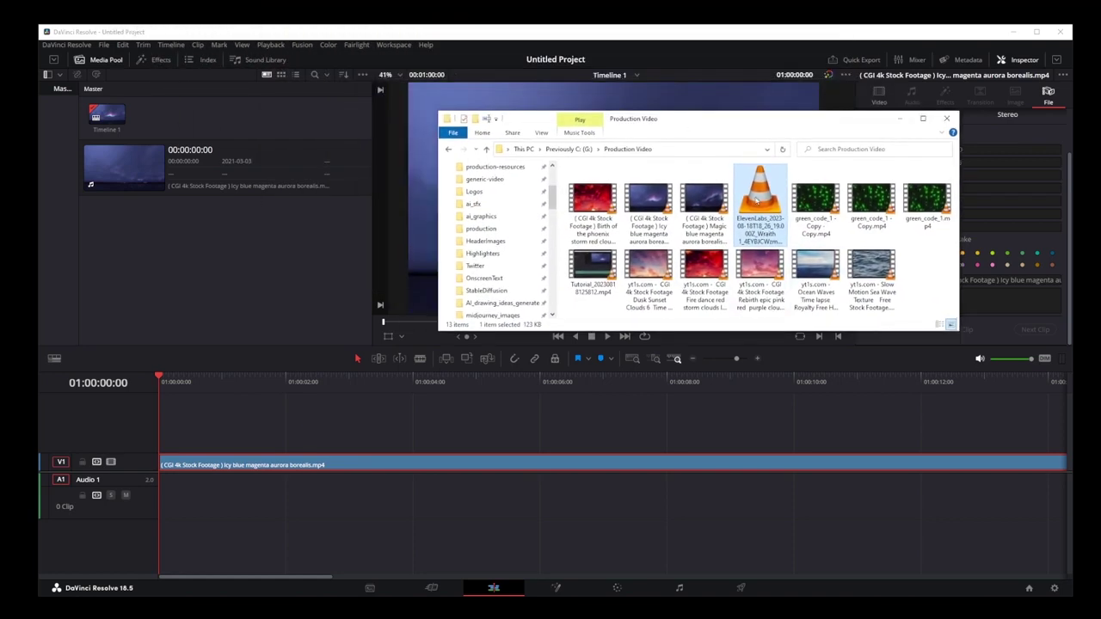
{"action": "left_click_drag", "start_coordinate": [758, 203], "coordinate": [155, 484]}
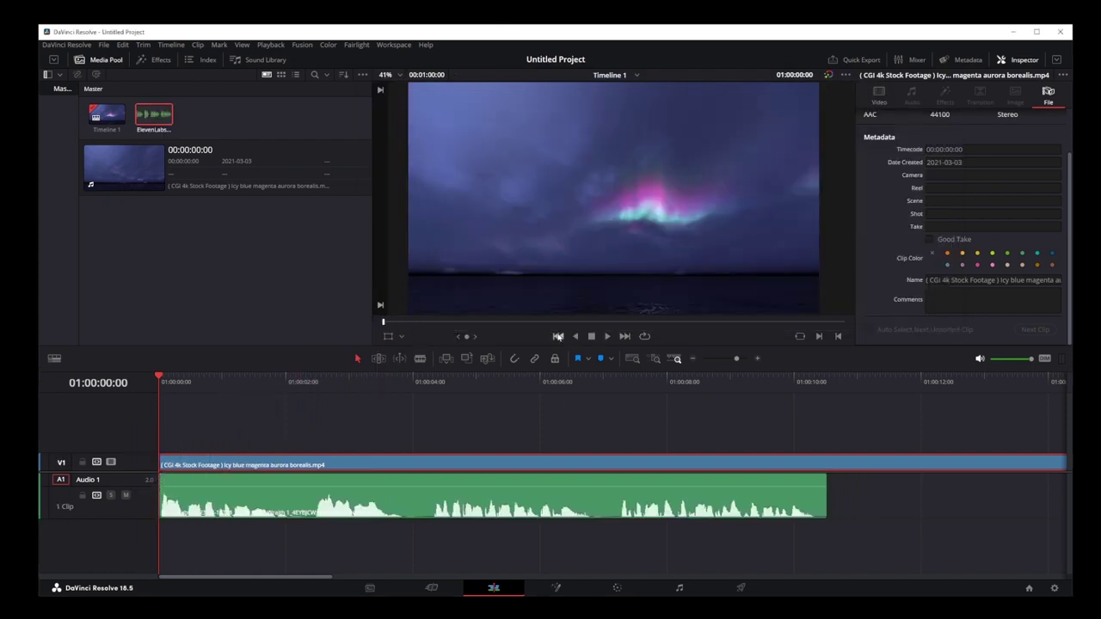
{"action": "left_click", "coordinate": [607, 337]}
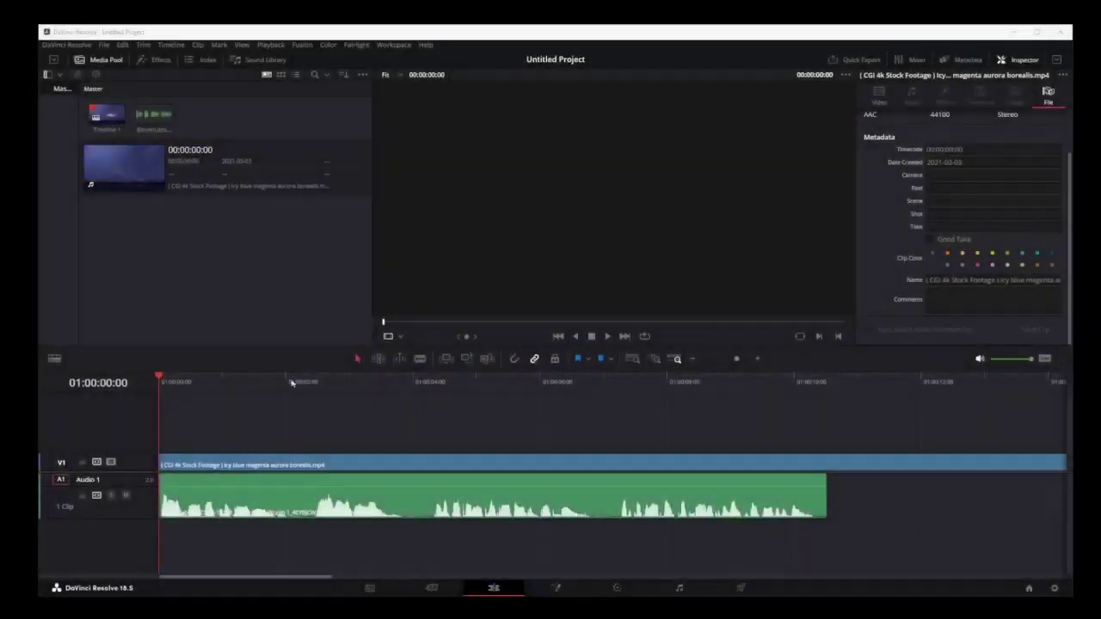
Add three volume keyframes along the voiceover clip's level line.
{"action": "left_click", "coordinate": [246, 489]}
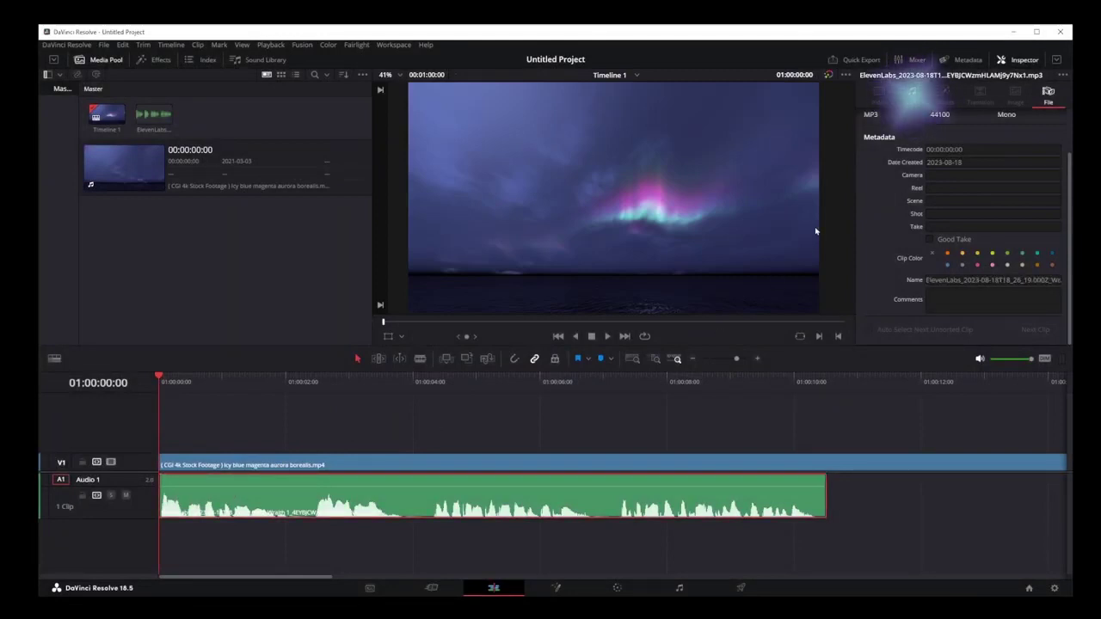
{"action": "left_click", "coordinate": [910, 98]}
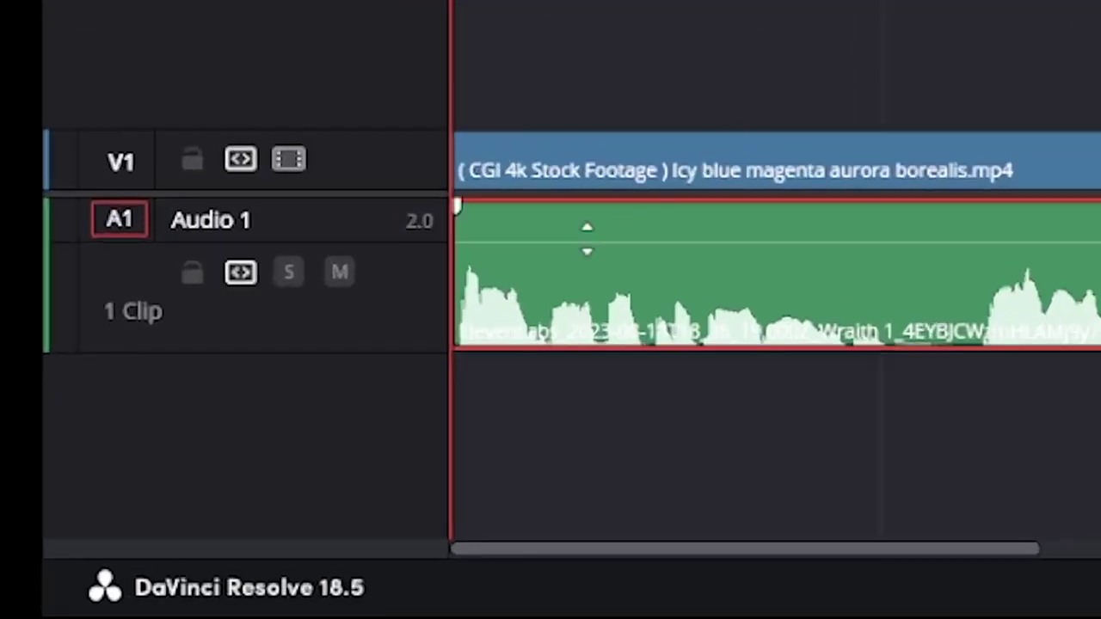
{"action": "mouse_move", "coordinate": [822, 244]}
{"action": "left_mouse_down"}
{"action": "mouse_move", "coordinate": [818, 266]}
{"action": "mouse_move", "coordinate": [826, 212]}
{"action": "mouse_move", "coordinate": [826, 244]}
{"action": "left_mouse_up"}
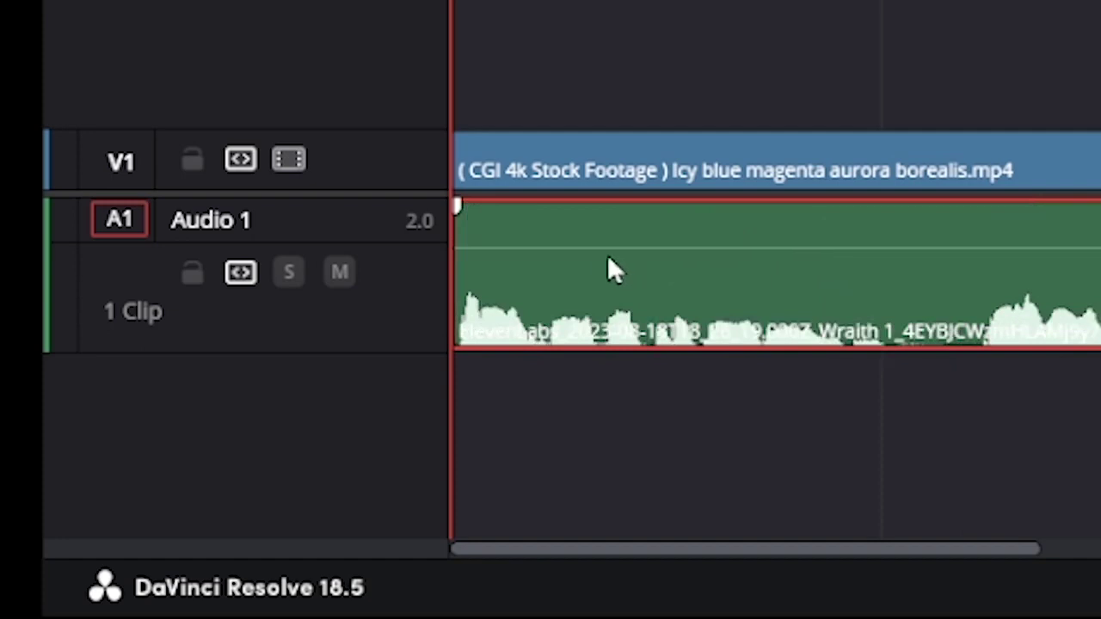
{"action": "left_click", "coordinate": [538, 247], "text": "alt"}
{"action": "left_click", "coordinate": [614, 248], "text": "alt"}
{"action": "left_click", "coordinate": [804, 247], "text": "alt"}
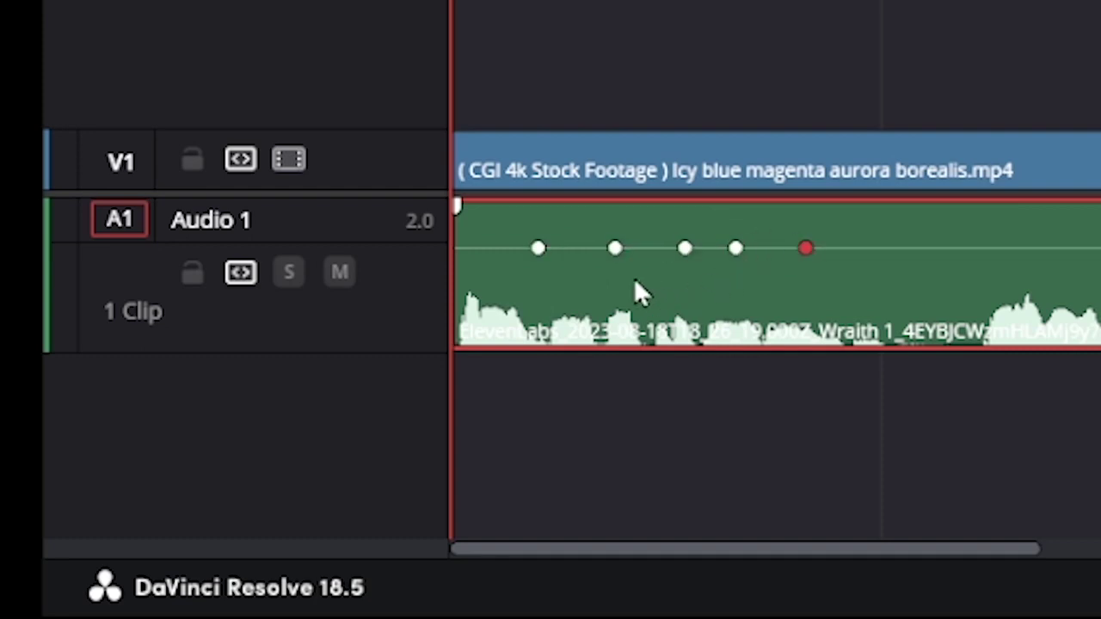
Drag the keyframes to shape the volume, raising one to 12.10 dB and setting another to -3.63 dB.
{"action": "mouse_move", "coordinate": [614, 249]}
{"action": "left_mouse_down"}
{"action": "mouse_move", "coordinate": [619, 284]}
{"action": "mouse_move", "coordinate": [618, 226]}
{"action": "mouse_move", "coordinate": [614, 243]}
{"action": "left_mouse_up"}
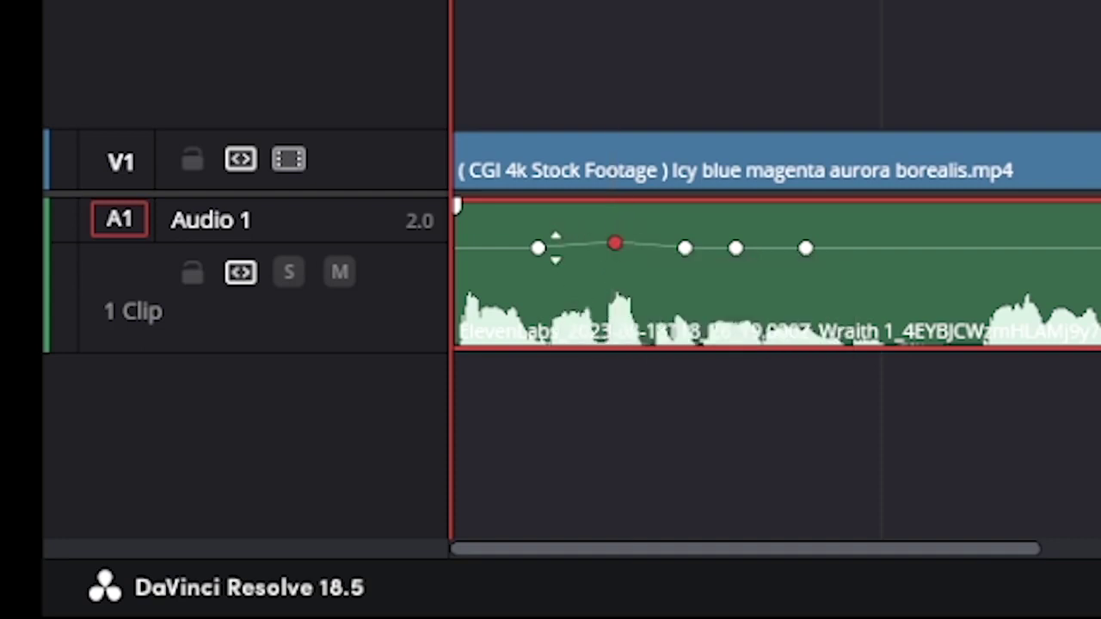
{"action": "left_click_drag", "start_coordinate": [540, 250], "coordinate": [505, 253]}
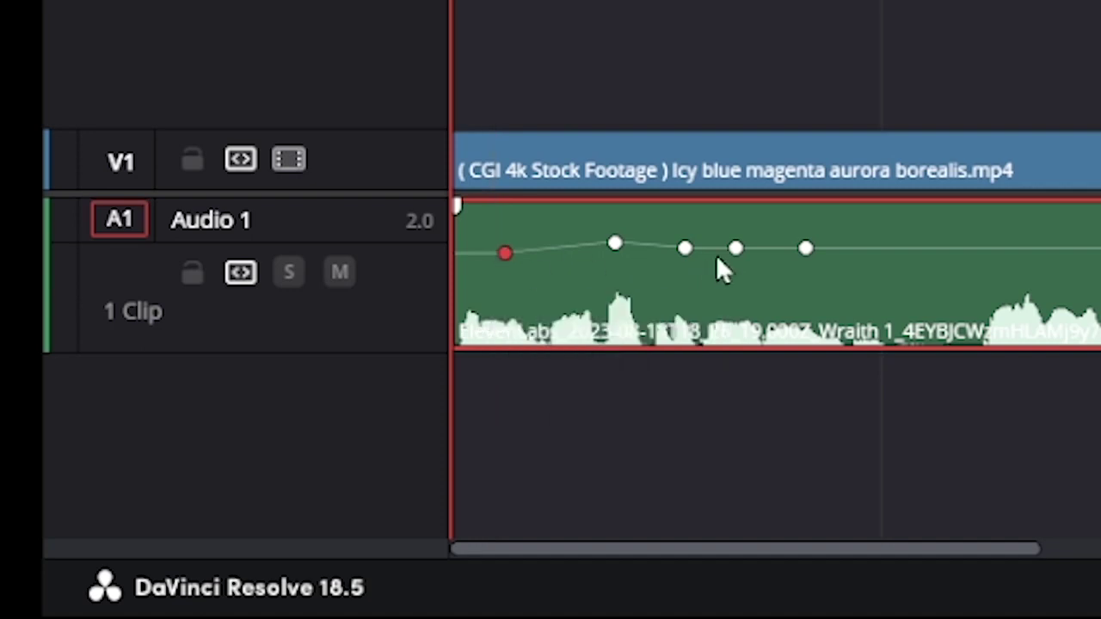
{"action": "mouse_move", "coordinate": [734, 249]}
{"action": "left_mouse_down"}
{"action": "mouse_move", "coordinate": [767, 270]}
{"action": "mouse_move", "coordinate": [753, 252]}
{"action": "left_mouse_up"}
{"action": "mouse_move", "coordinate": [806, 248]}
{"action": "left_mouse_down"}
{"action": "mouse_move", "coordinate": [950, 248]}
{"action": "mouse_move", "coordinate": [843, 278]}
{"action": "mouse_move", "coordinate": [816, 236]}
{"action": "mouse_move", "coordinate": [827, 243]}
{"action": "left_mouse_up"}
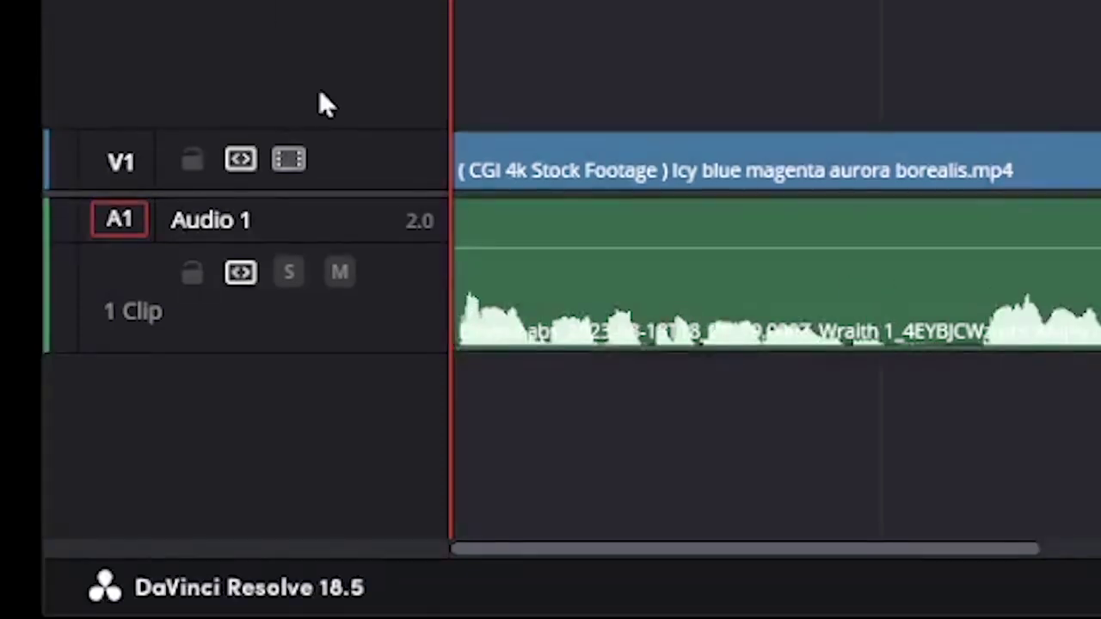
Try a roughly one-second fade-in on the voiceover, curving it convex then concave, then select the clip.
{"action": "left_click", "coordinate": [555, 290]}
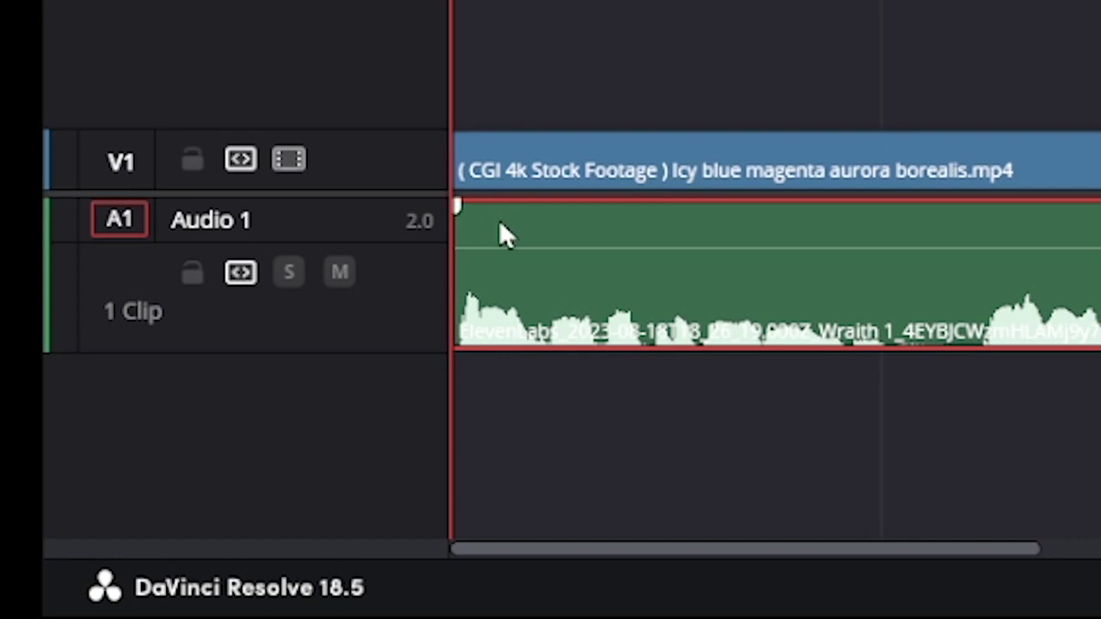
{"action": "left_click", "coordinate": [457, 207]}
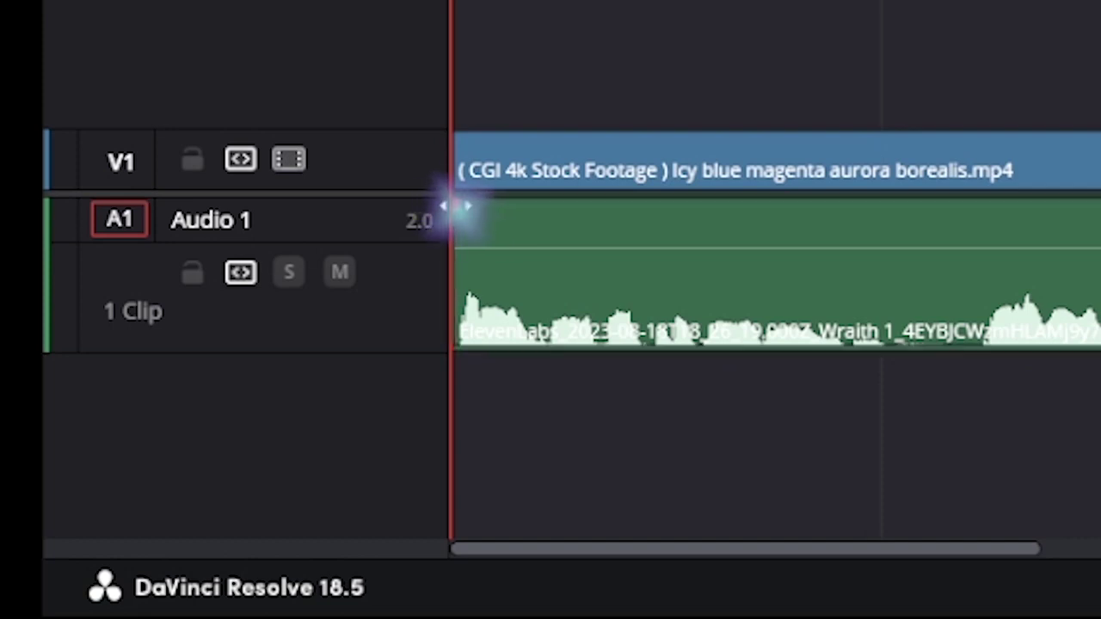
{"action": "left_click_drag", "start_coordinate": [457, 207], "coordinate": [743, 208]}
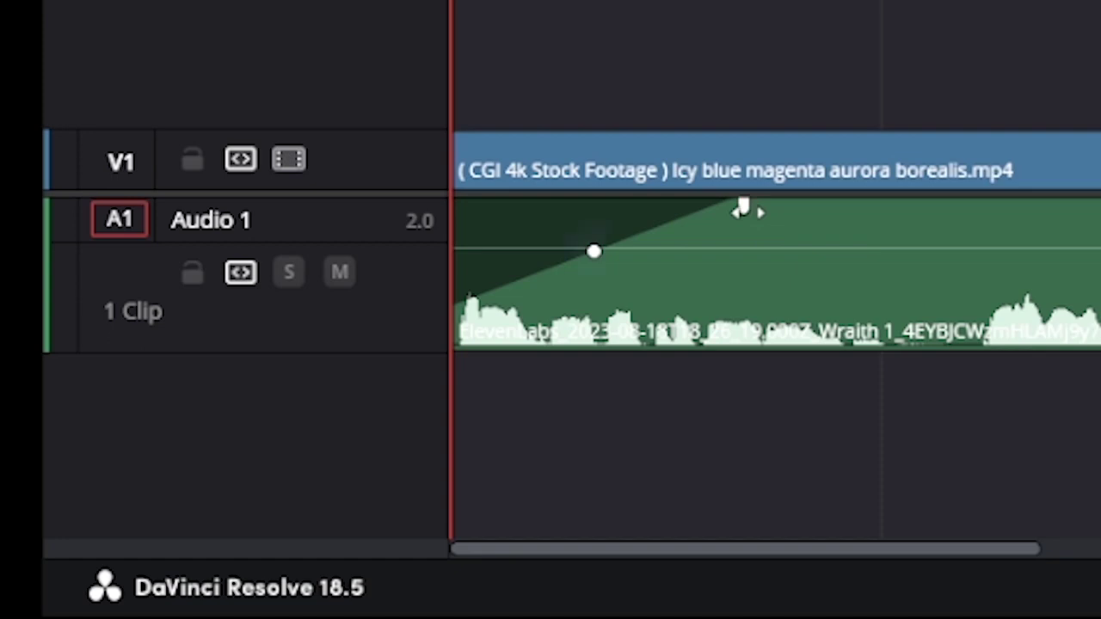
{"action": "left_click", "coordinate": [593, 250]}
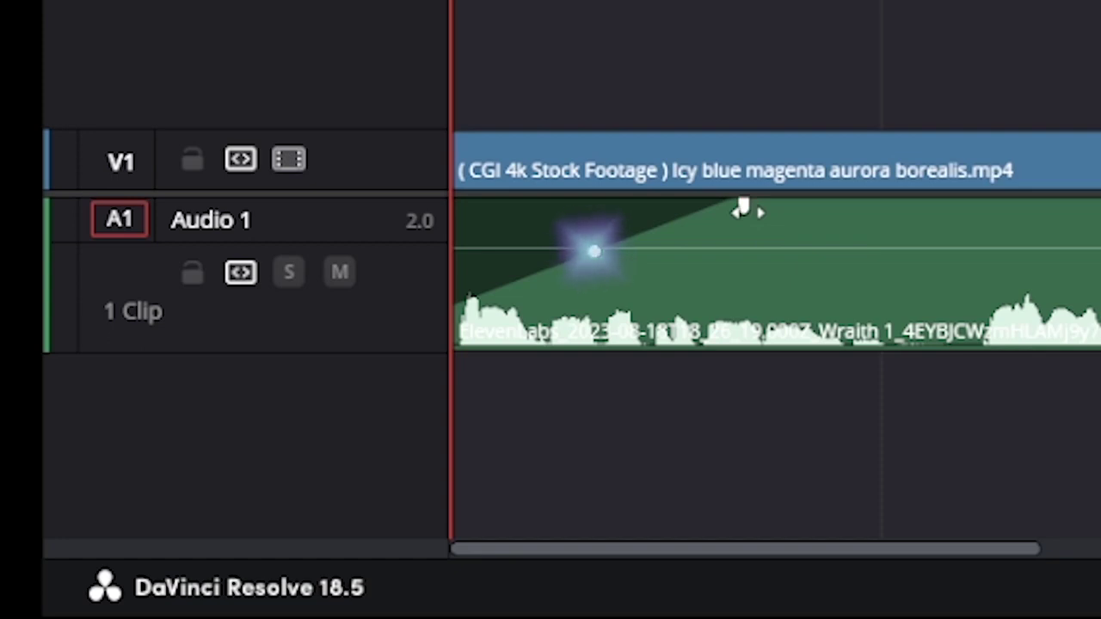
{"action": "left_click_drag", "start_coordinate": [593, 250], "coordinate": [685, 261]}
{"action": "left_click_drag", "start_coordinate": [821, 472], "coordinate": [773, 490]}
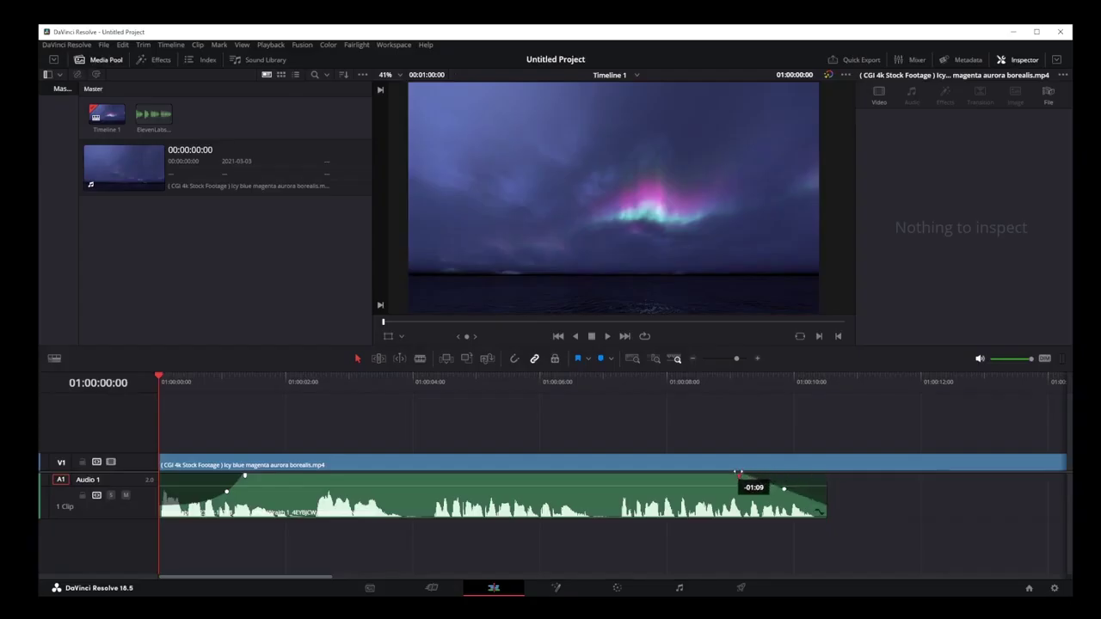
{"action": "left_click", "coordinate": [781, 491]}
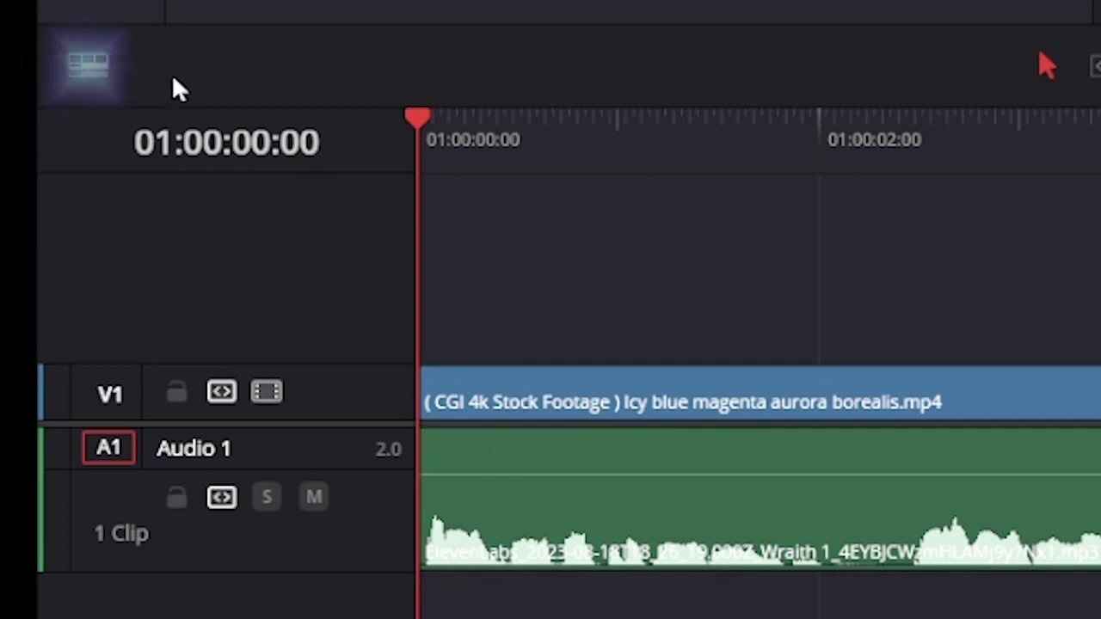
{"action": "left_click", "coordinate": [92, 71]}
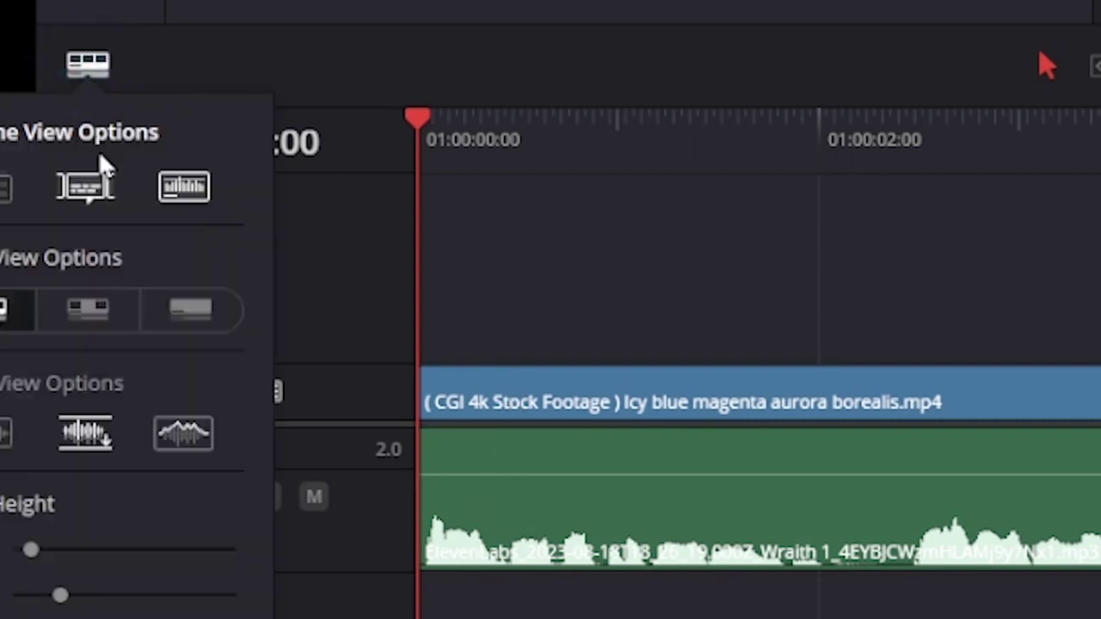
{"action": "left_click", "coordinate": [197, 204]}
{"action": "left_click", "coordinate": [197, 205]}
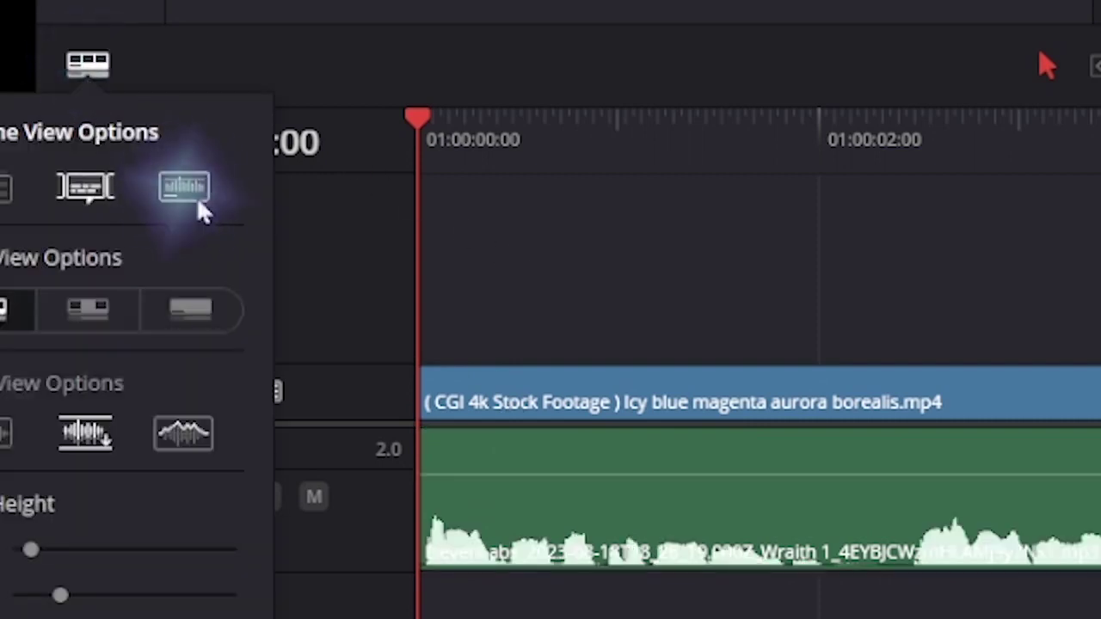
{"action": "left_click", "coordinate": [184, 189]}
{"action": "left_click", "coordinate": [184, 189]}
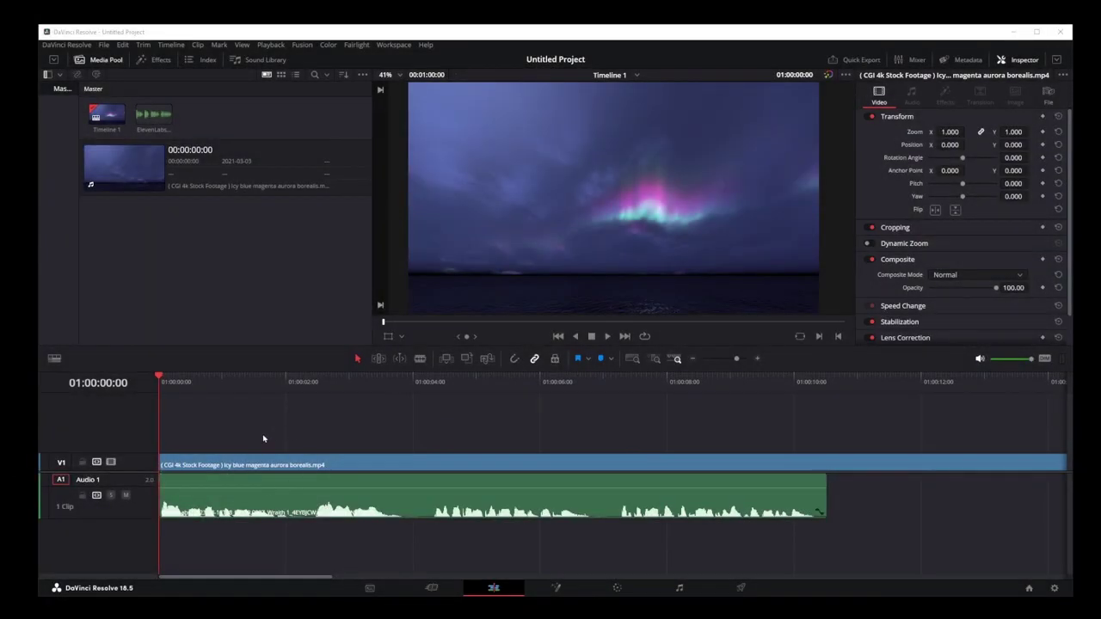
Raise the voiceover clip's Inspector volume from -3.63 dB to 4.20 dB.
{"action": "left_click", "coordinate": [273, 494]}
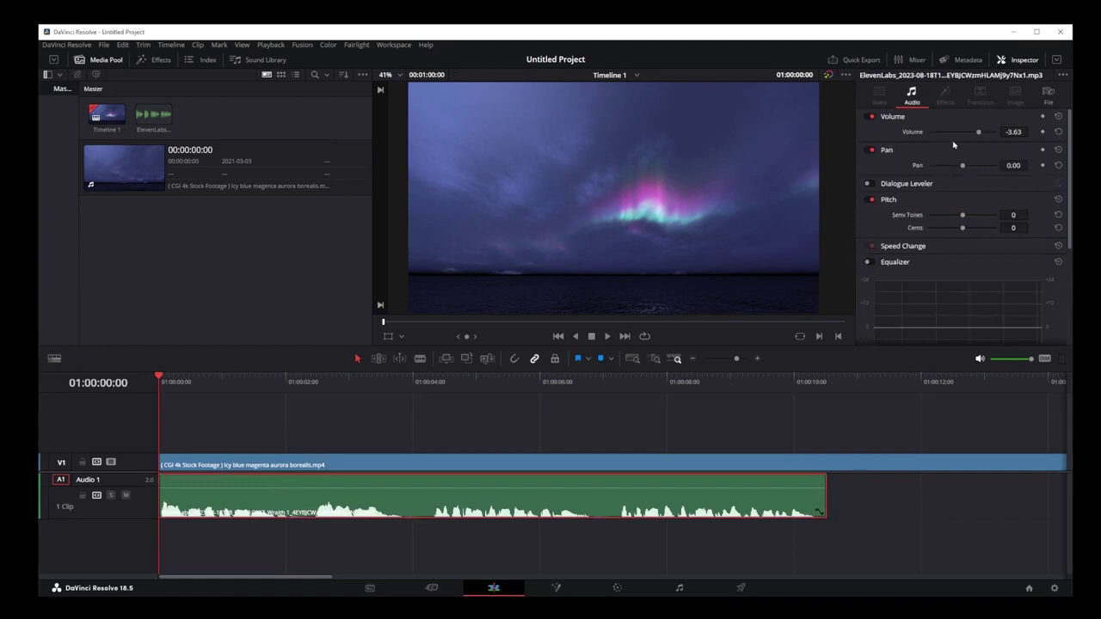
{"action": "mouse_move", "coordinate": [979, 135]}
{"action": "left_mouse_down"}
{"action": "mouse_move", "coordinate": [994, 138]}
{"action": "mouse_move", "coordinate": [983, 138]}
{"action": "left_mouse_up"}
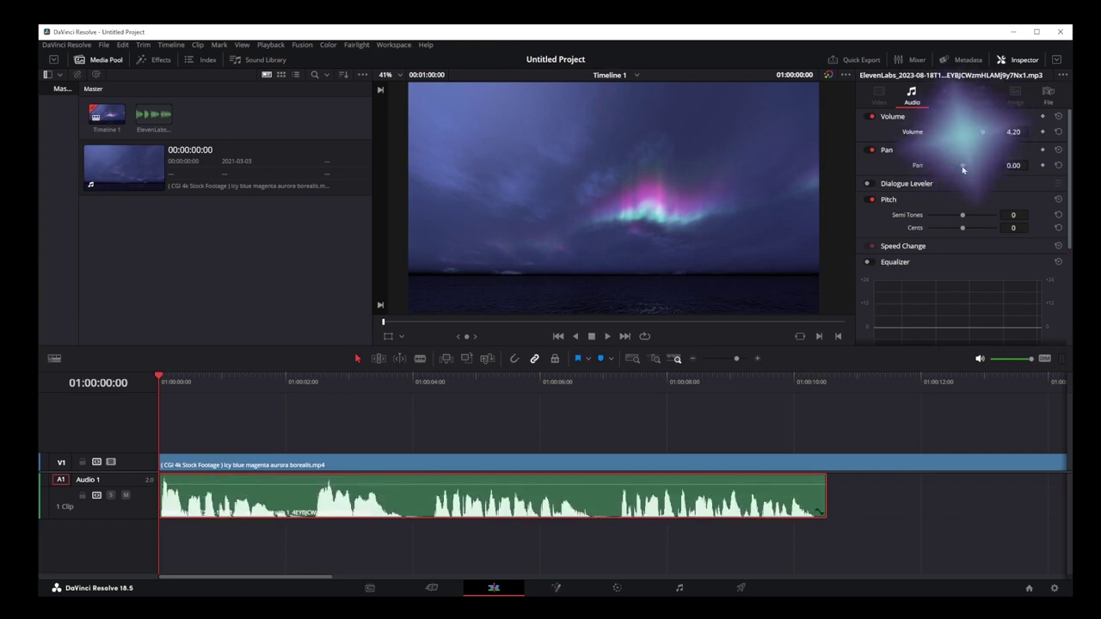
{"action": "scroll", "coordinate": [935, 185], "scroll_direction": "down", "scroll_amount": 3}
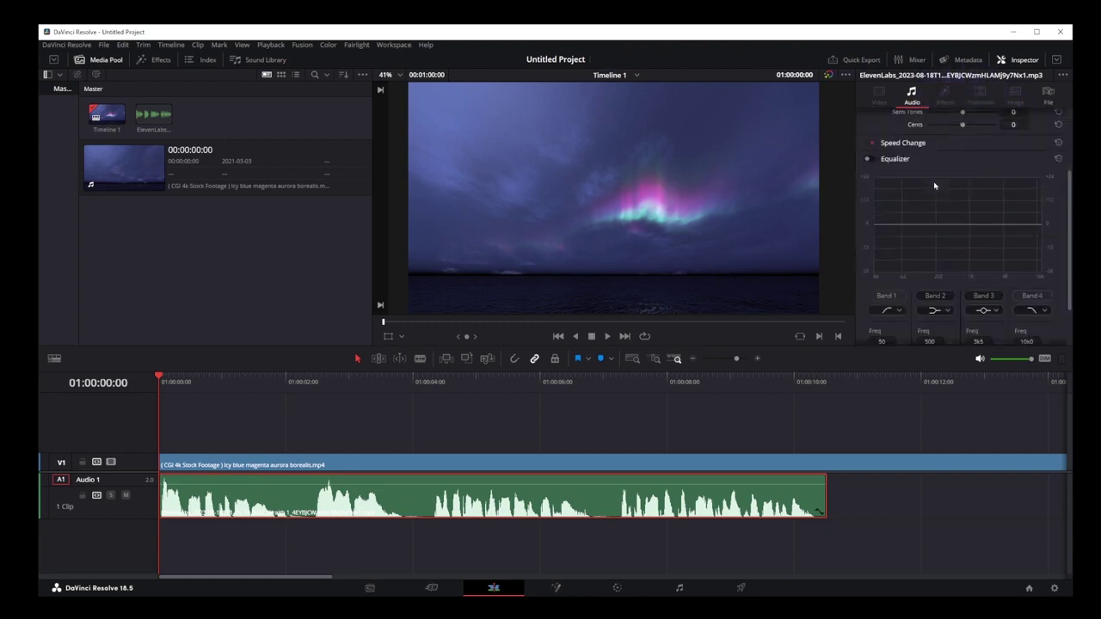
{"action": "scroll", "coordinate": [935, 185], "scroll_direction": "up", "scroll_amount": 3}
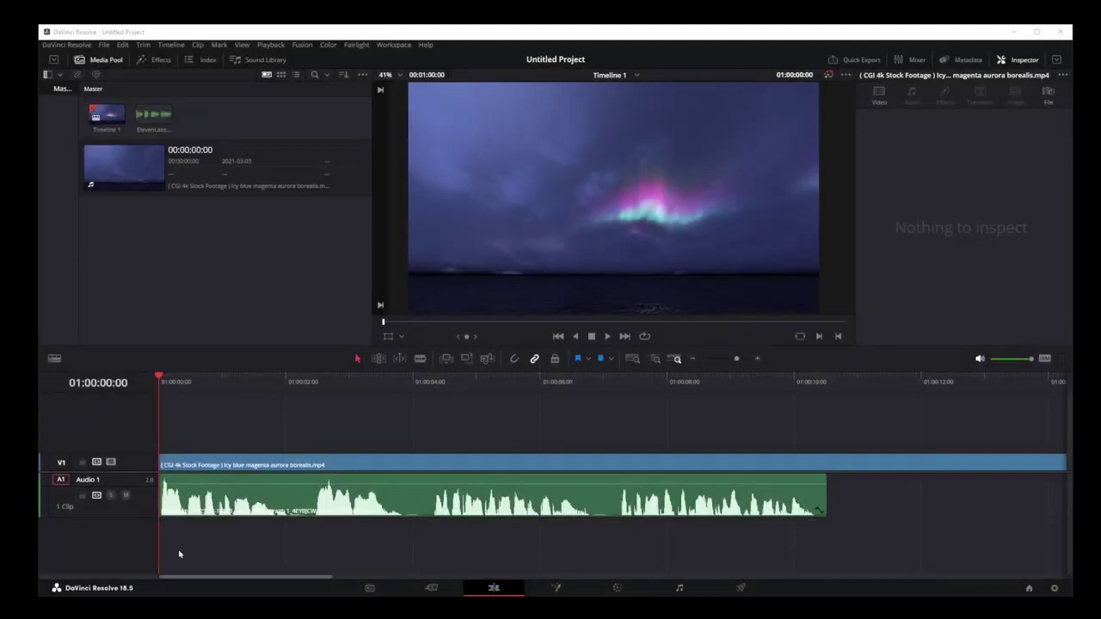
Shrink Audio 1 to a thin strip, mute it, and select the aurora video clip.
{"action": "left_click_drag", "start_coordinate": [146, 513], "coordinate": [139, 475]}
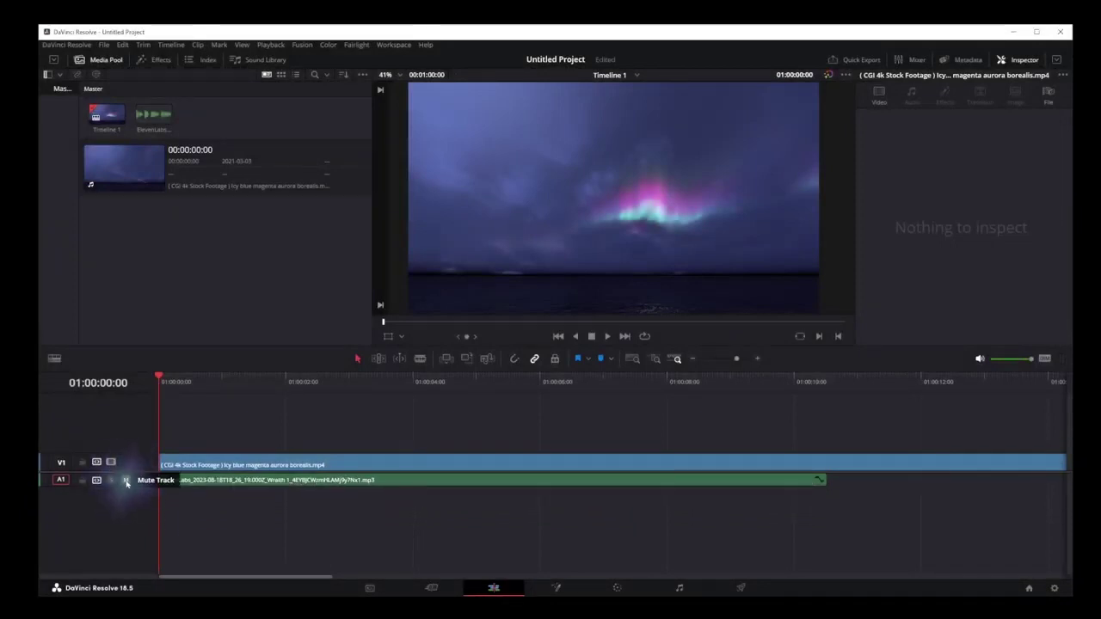
{"action": "left_click", "coordinate": [126, 480]}
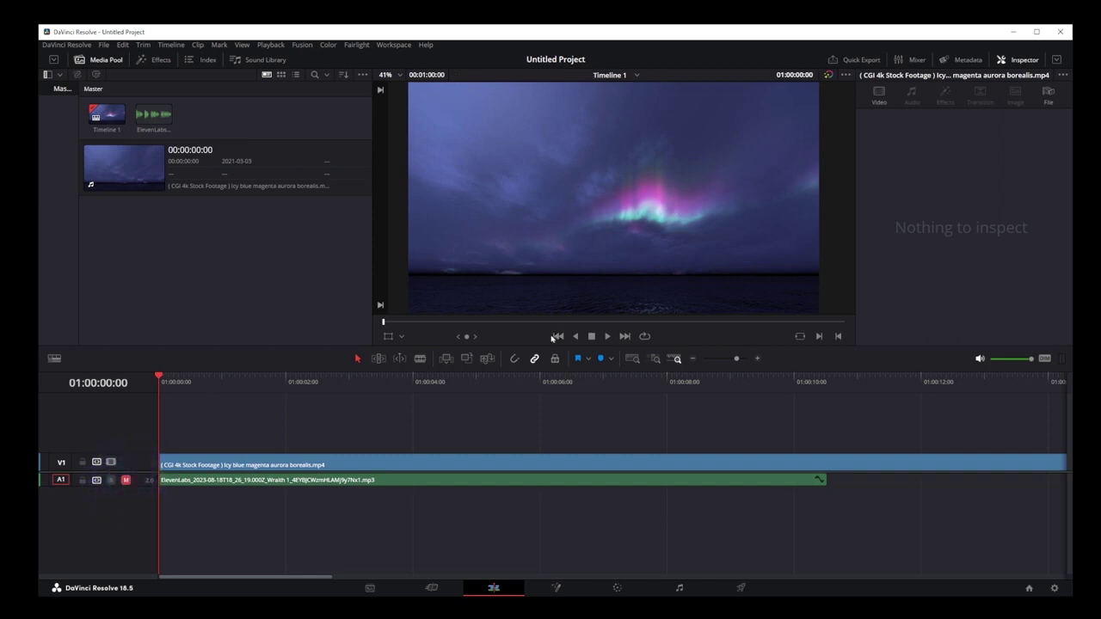
{"action": "left_click", "coordinate": [443, 465]}
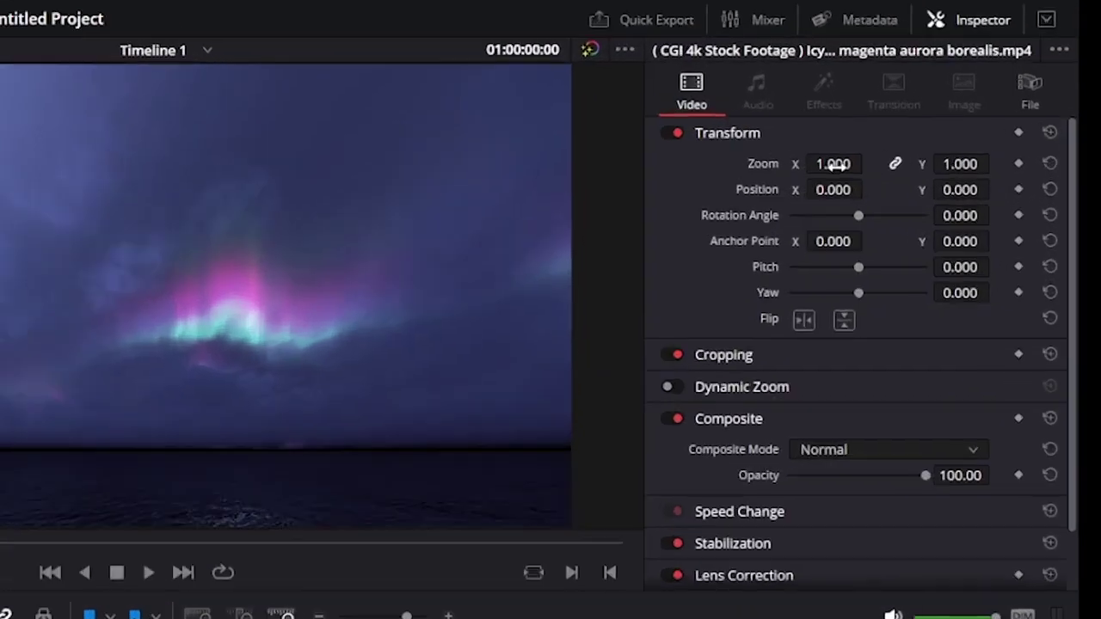
{"action": "left_click_drag", "start_coordinate": [950, 131], "coordinate": [918, 132]}
{"action": "mouse_move", "coordinate": [662, 206]}
{"action": "left_mouse_down"}
{"action": "mouse_move", "coordinate": [676, 187]}
{"action": "mouse_move", "coordinate": [652, 198]}
{"action": "mouse_move", "coordinate": [658, 207]}
{"action": "left_mouse_up"}
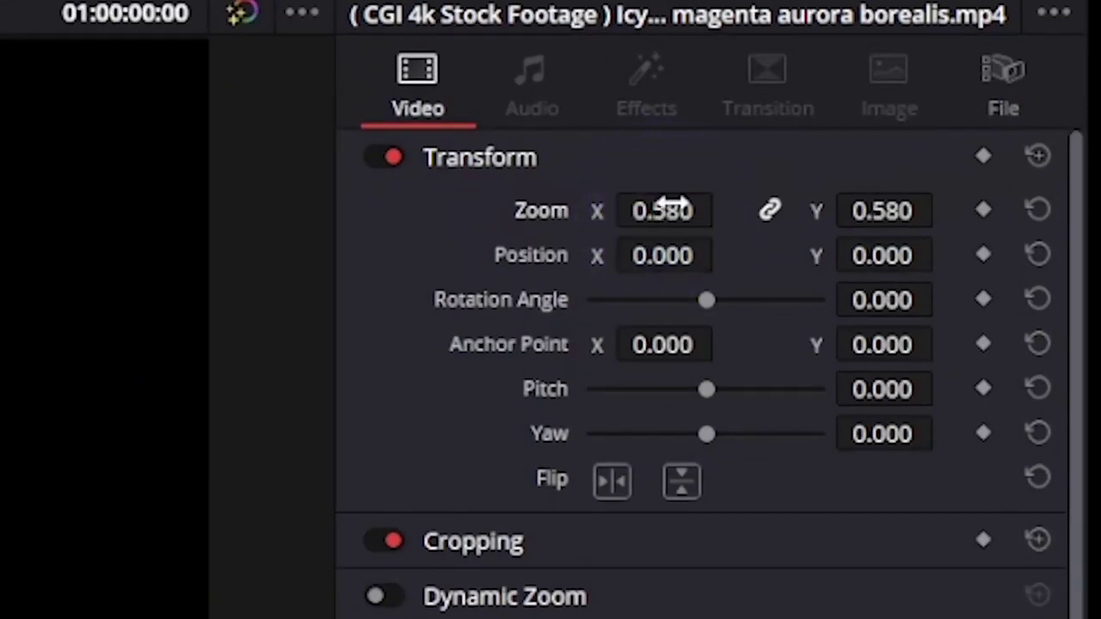
{"action": "mouse_move", "coordinate": [663, 211]}
{"action": "left_mouse_down"}
{"action": "mouse_move", "coordinate": [679, 206]}
{"action": "mouse_move", "coordinate": [650, 208]}
{"action": "mouse_move", "coordinate": [676, 205]}
{"action": "mouse_move", "coordinate": [663, 202]}
{"action": "left_mouse_up"}
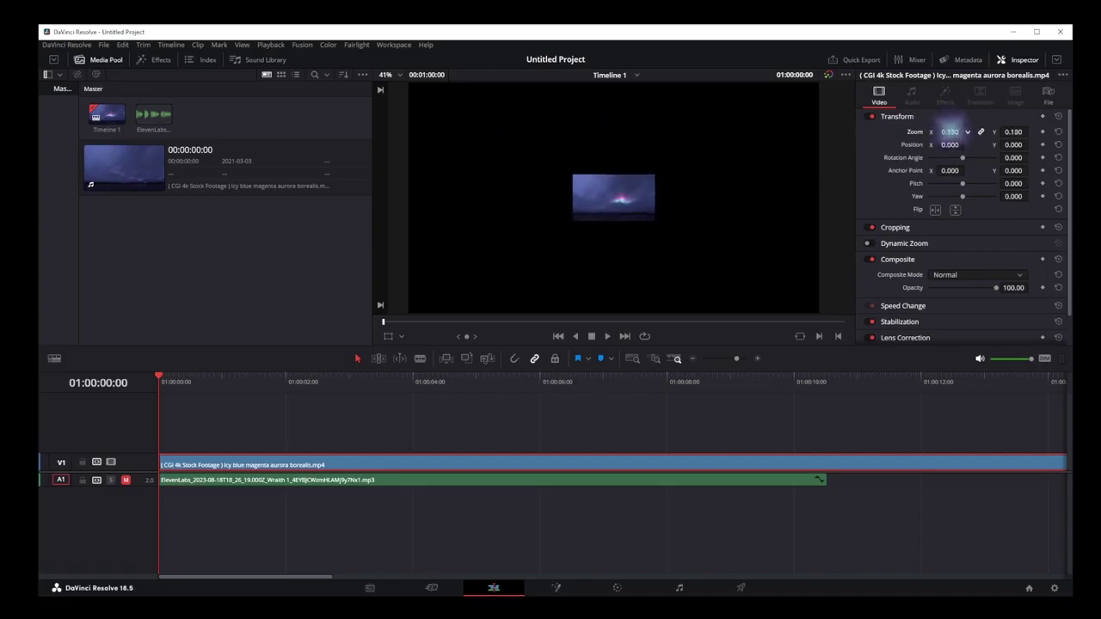
{"action": "left_click_drag", "start_coordinate": [950, 132], "coordinate": [943, 132]}
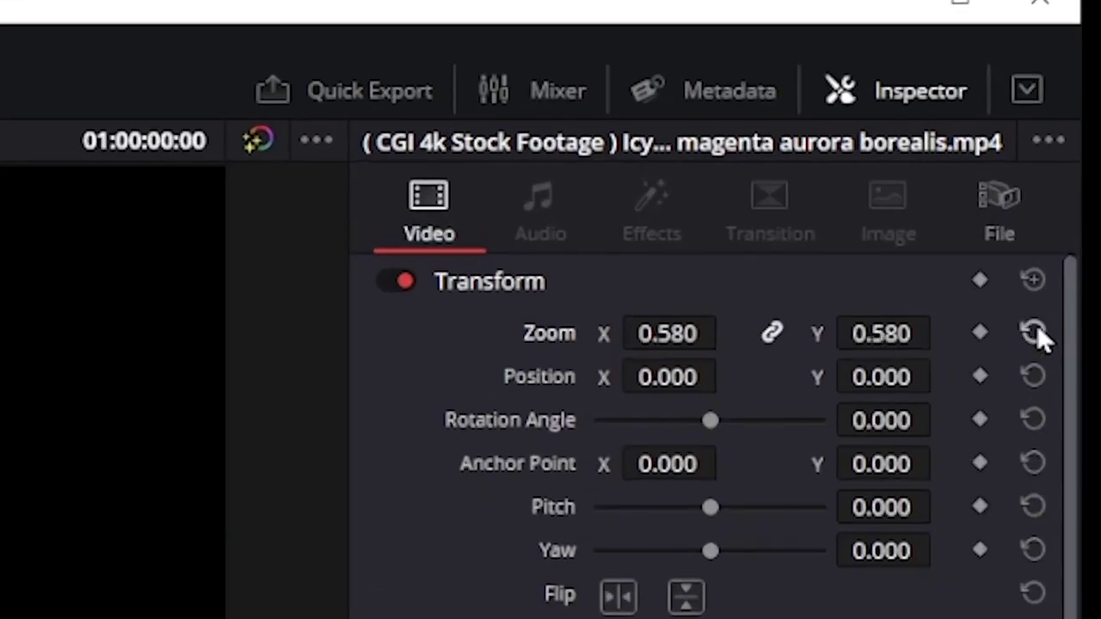
{"action": "left_click", "coordinate": [1033, 333]}
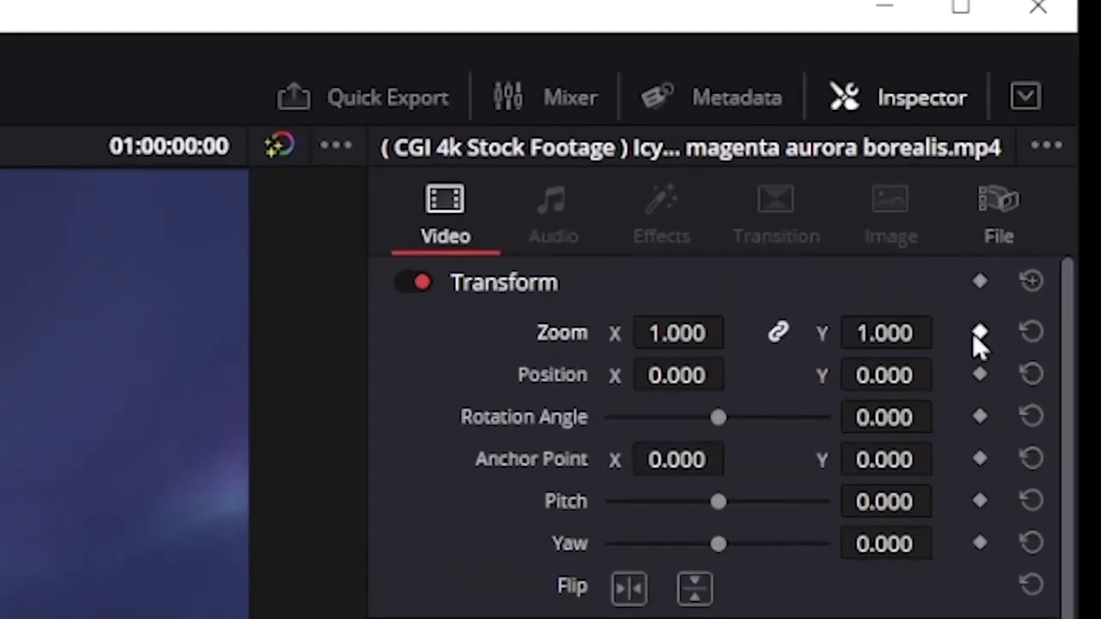
Set and remove a trial zoom keyframe, then stop playback at 01:00:02:12.
{"action": "left_click", "coordinate": [979, 333]}
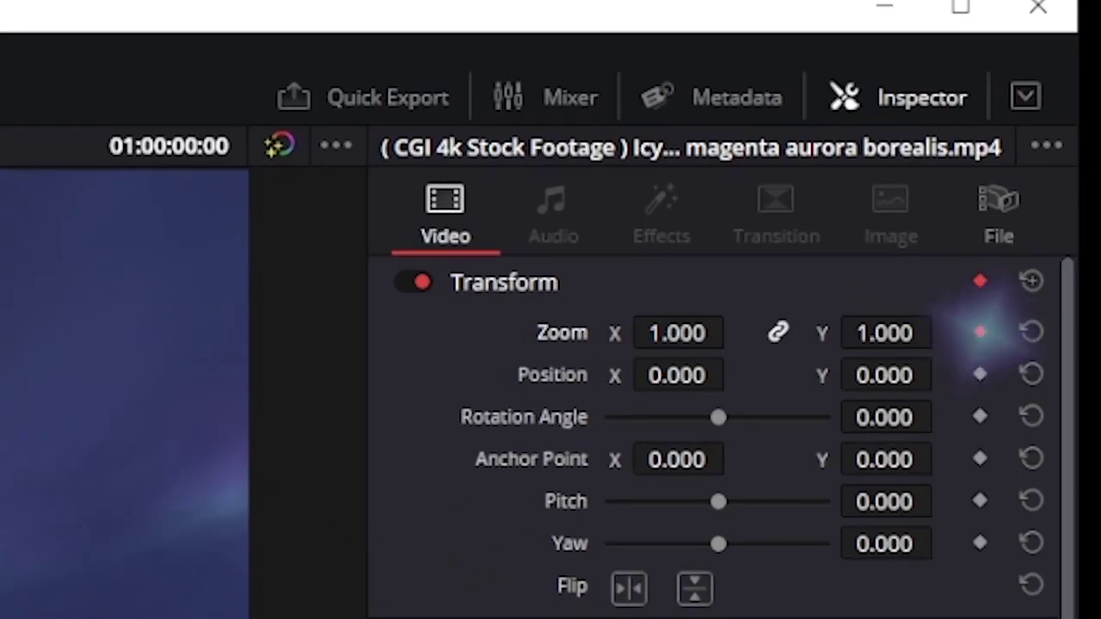
{"action": "left_click", "coordinate": [980, 332]}
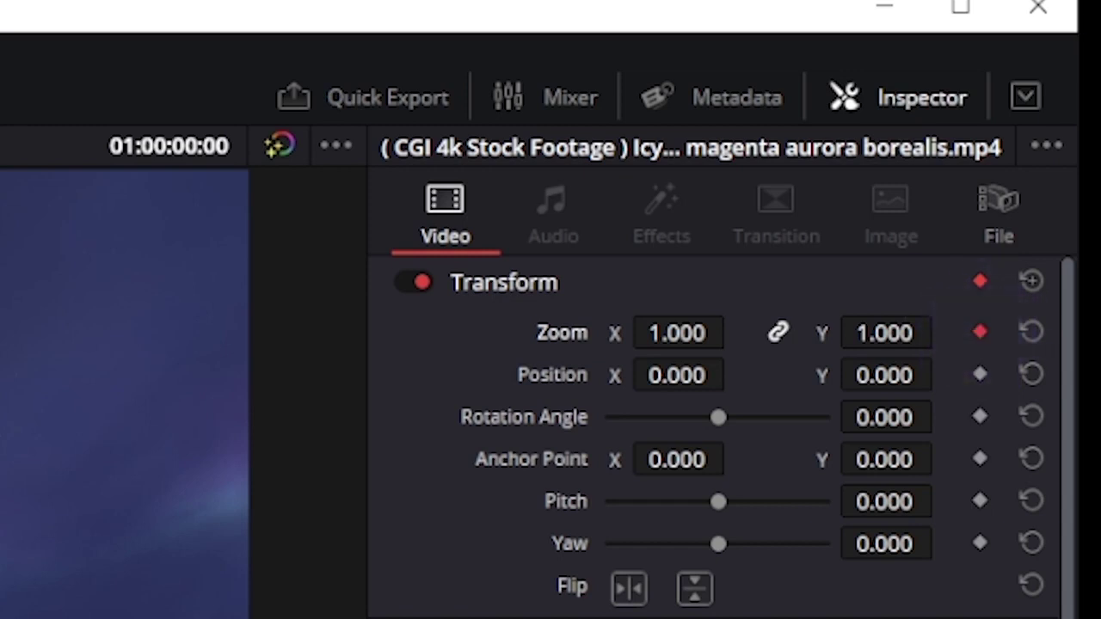
{"action": "left_click", "coordinate": [607, 336]}
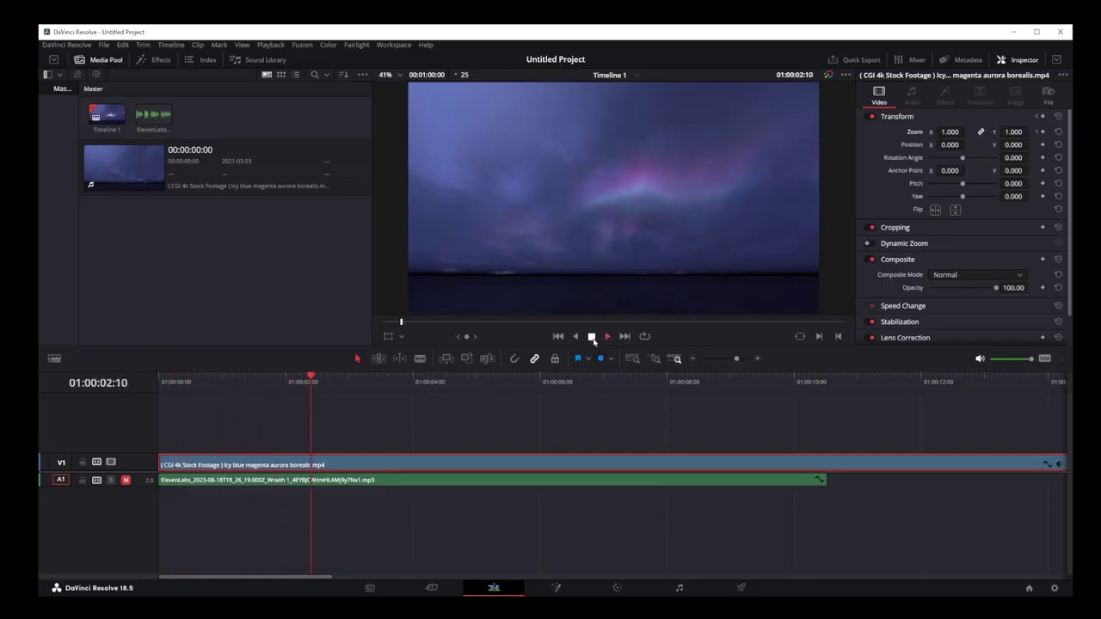
{"action": "left_click", "coordinate": [593, 338]}
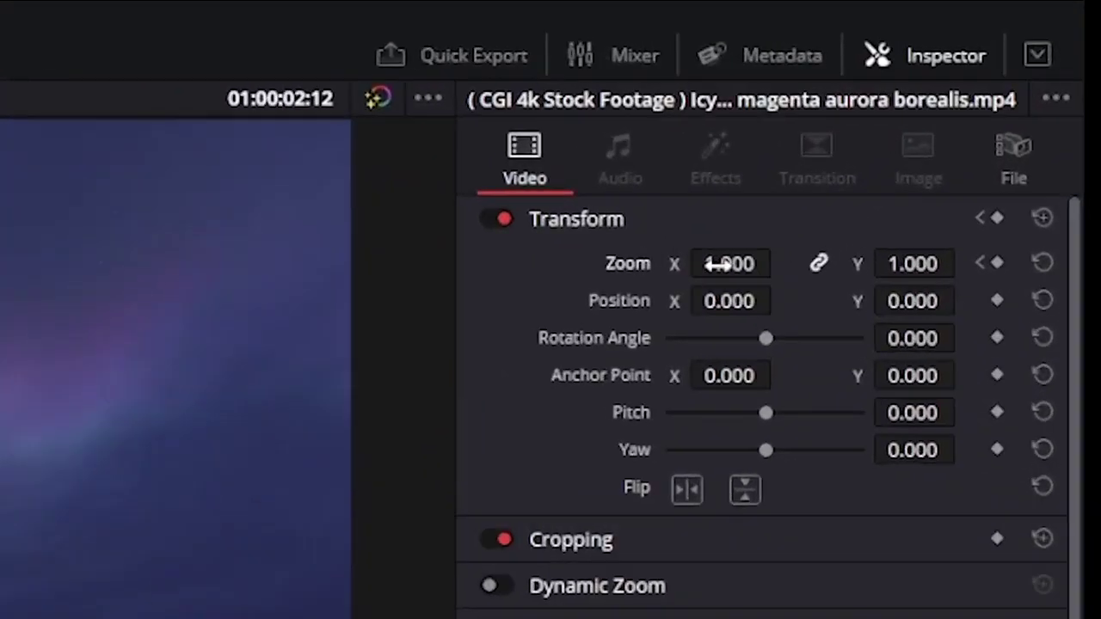
Keyframe the aurora zoom up to 1.780, then down to 0.460, and play back the animation.
{"action": "left_click_drag", "start_coordinate": [947, 132], "coordinate": [968, 132]}
{"action": "left_click_drag", "start_coordinate": [729, 264], "coordinate": [743, 263]}
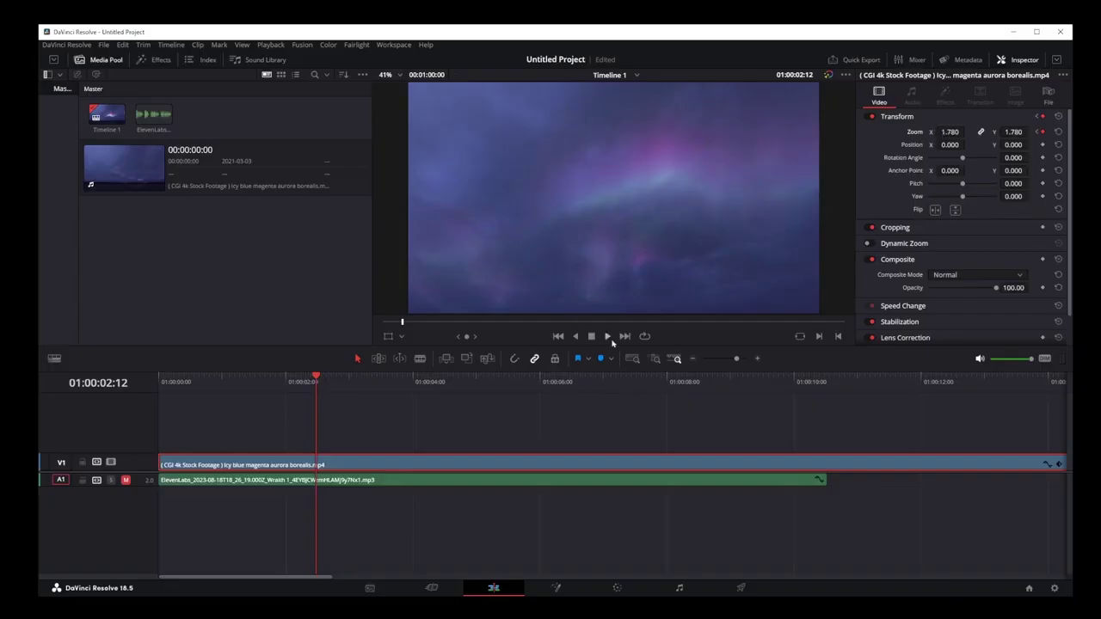
{"action": "left_click", "coordinate": [607, 336]}
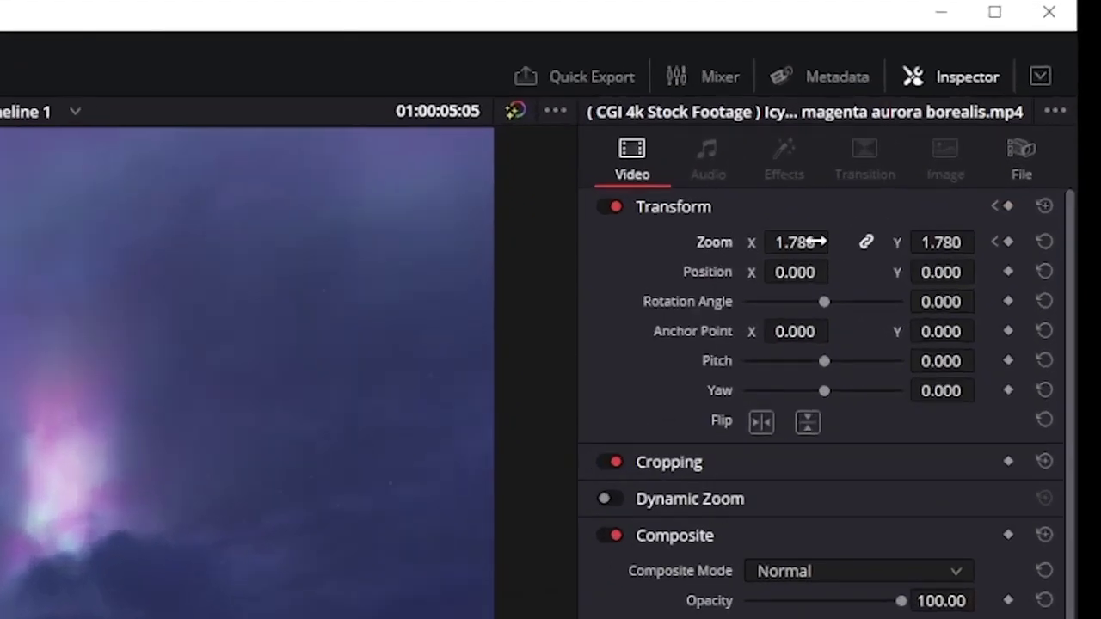
{"action": "left_click_drag", "start_coordinate": [959, 132], "coordinate": [954, 131]}
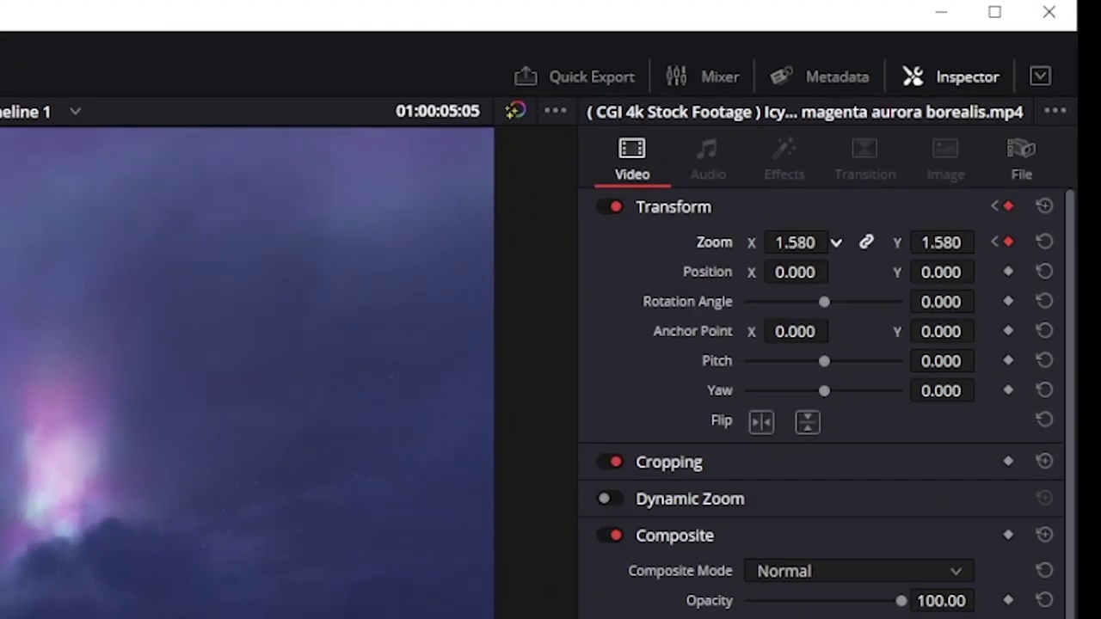
{"action": "left_click_drag", "start_coordinate": [795, 242], "coordinate": [698, 242]}
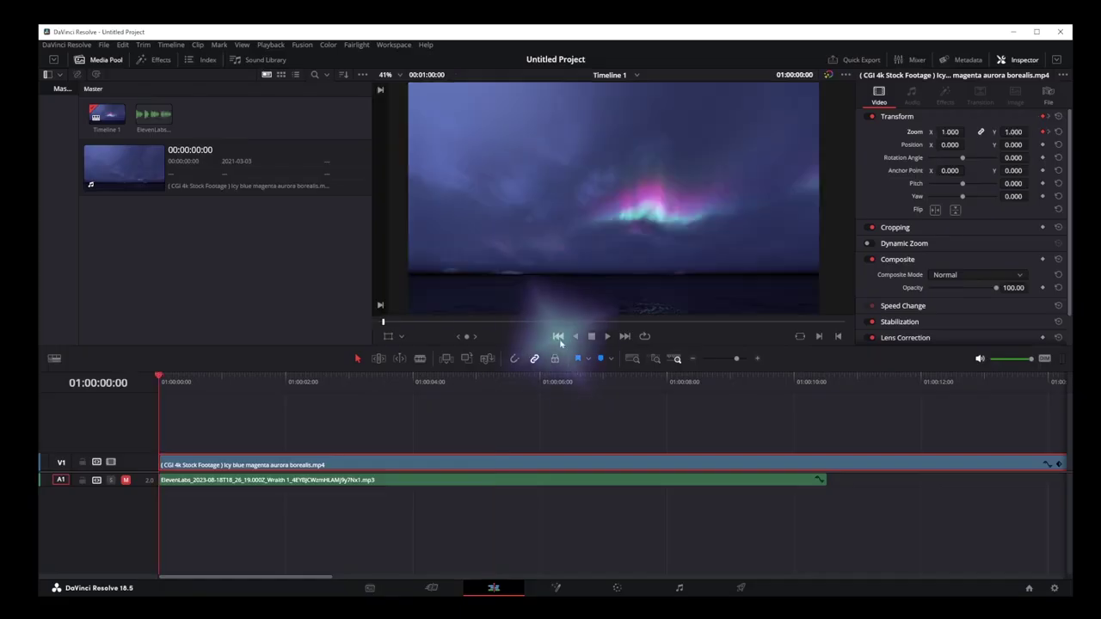
{"action": "left_click", "coordinate": [608, 336]}
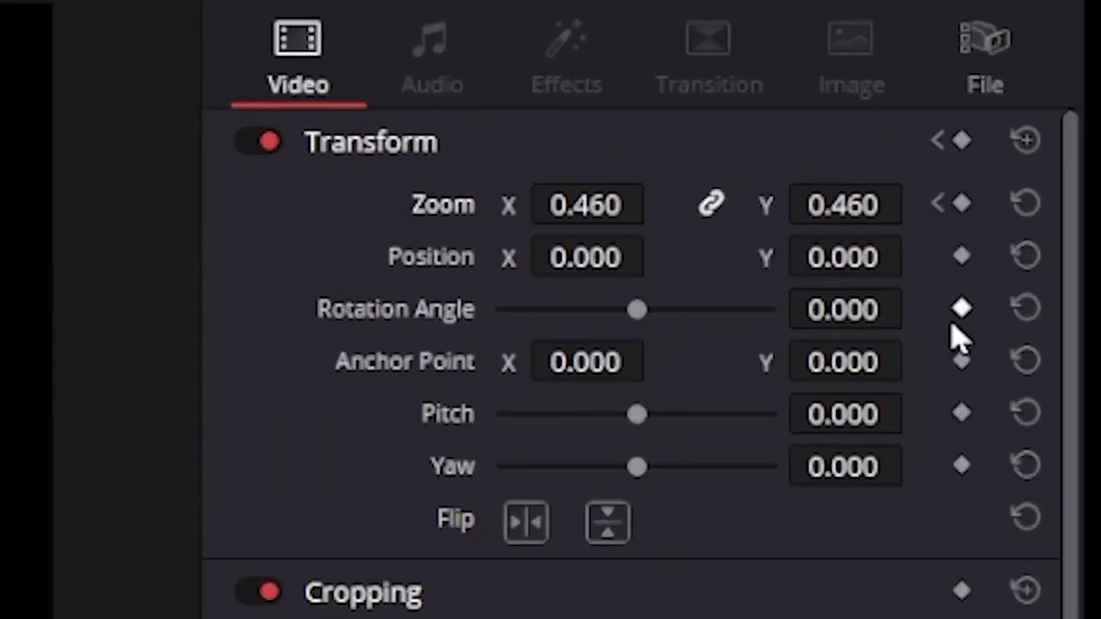
Keyframe the aurora clip spinning to -327.020°, preview it, then reset the rotation angle to 0.
{"action": "left_click", "coordinate": [1043, 158]}
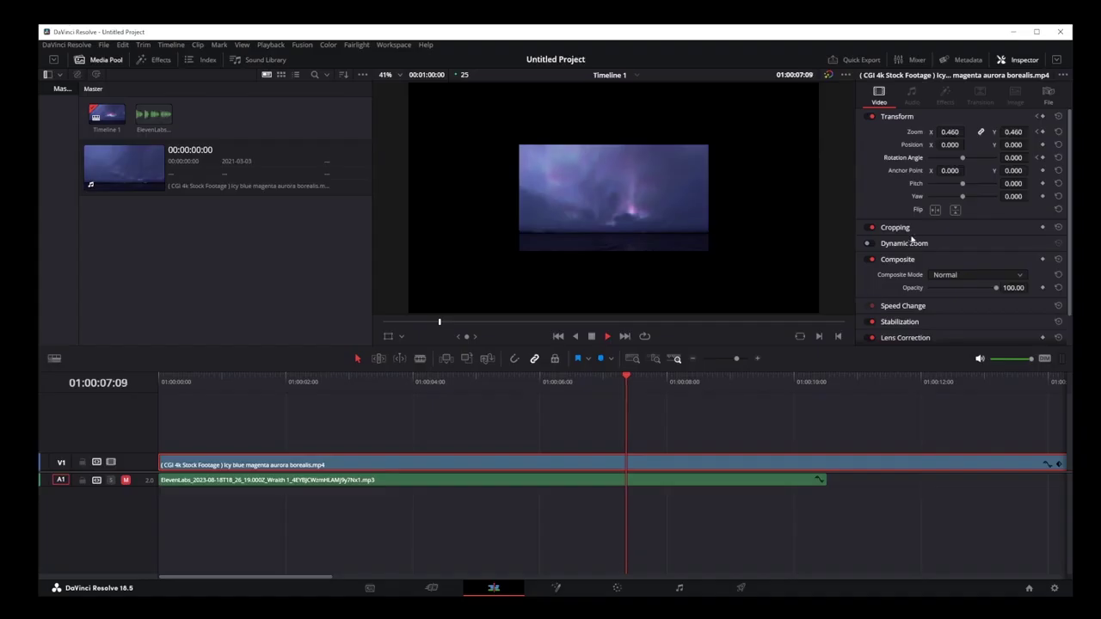
{"action": "left_click_drag", "start_coordinate": [963, 159], "coordinate": [931, 159]}
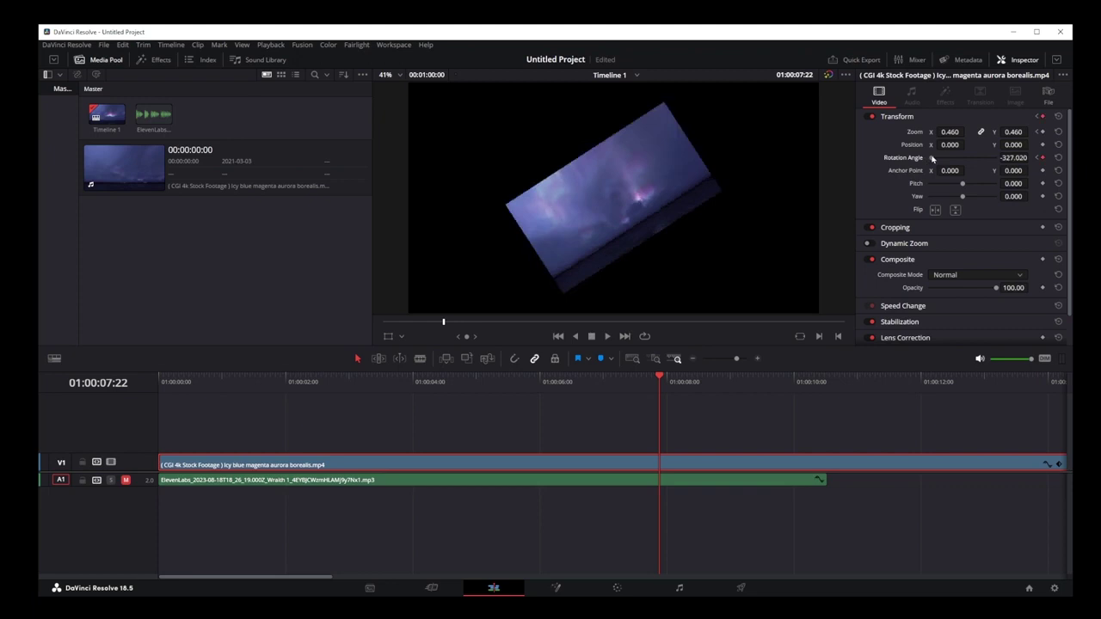
{"action": "left_click", "coordinate": [379, 379]}
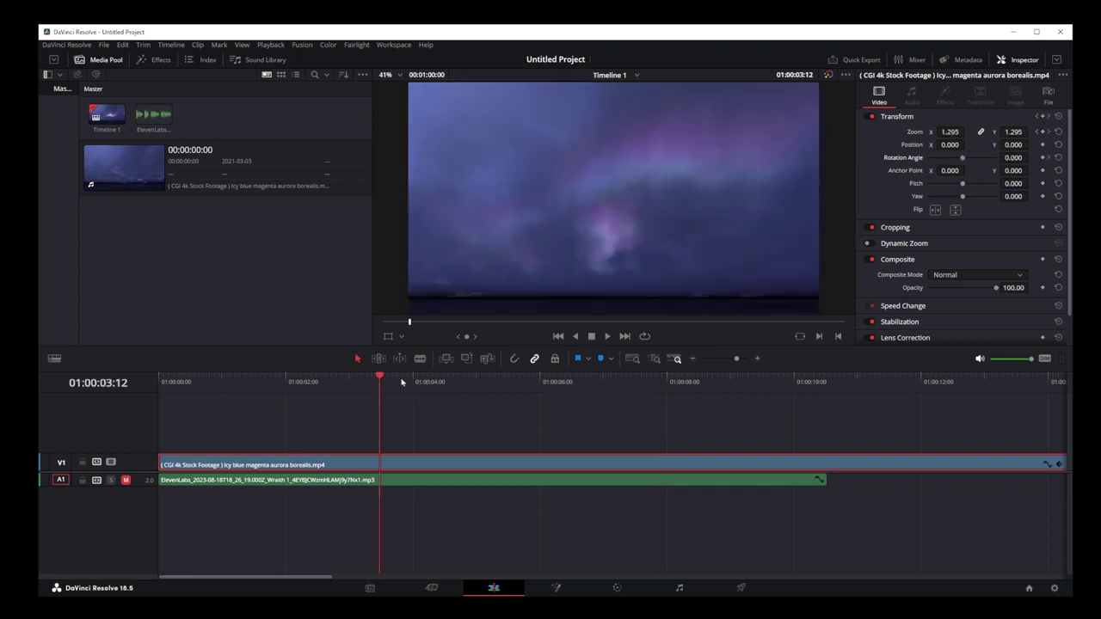
{"action": "key", "text": "space"}
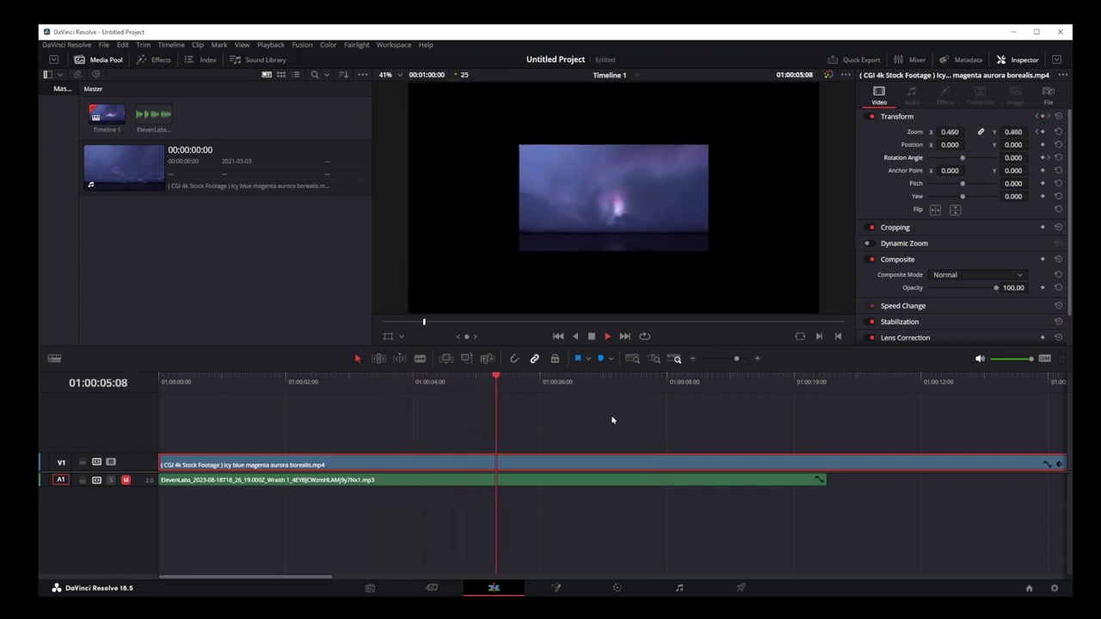
{"action": "key", "text": "space"}
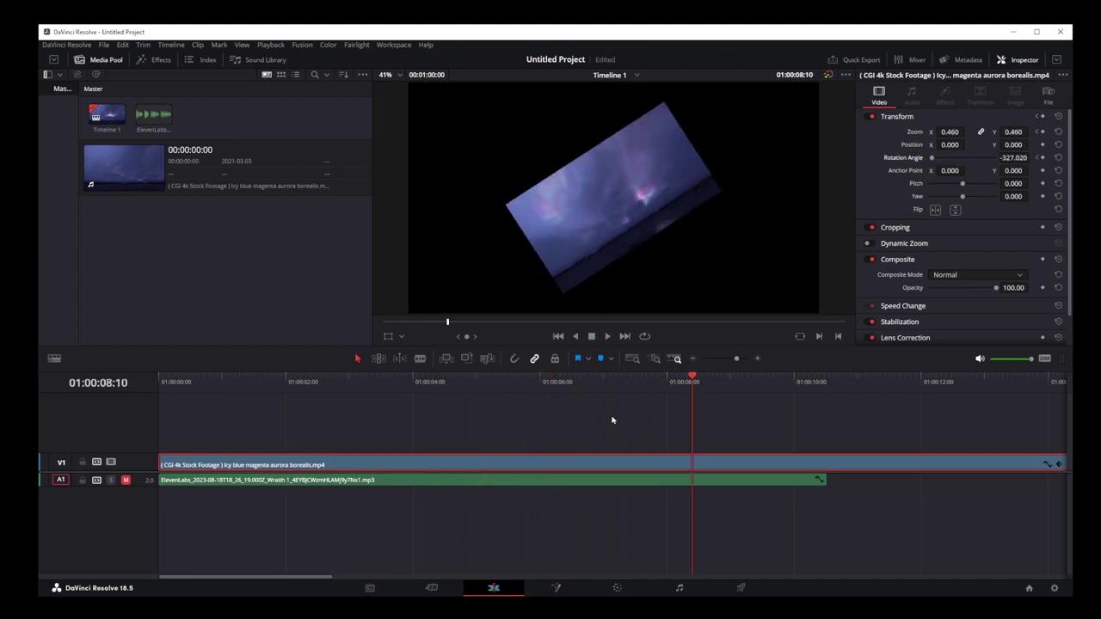
{"action": "left_click", "coordinate": [1058, 158]}
Remove the Composition Mode, Rotation Angle, Zoom and Scale X/Y attributes from the aurora clip, restoring zoom to 1.000.
{"action": "right_click", "coordinate": [514, 462]}
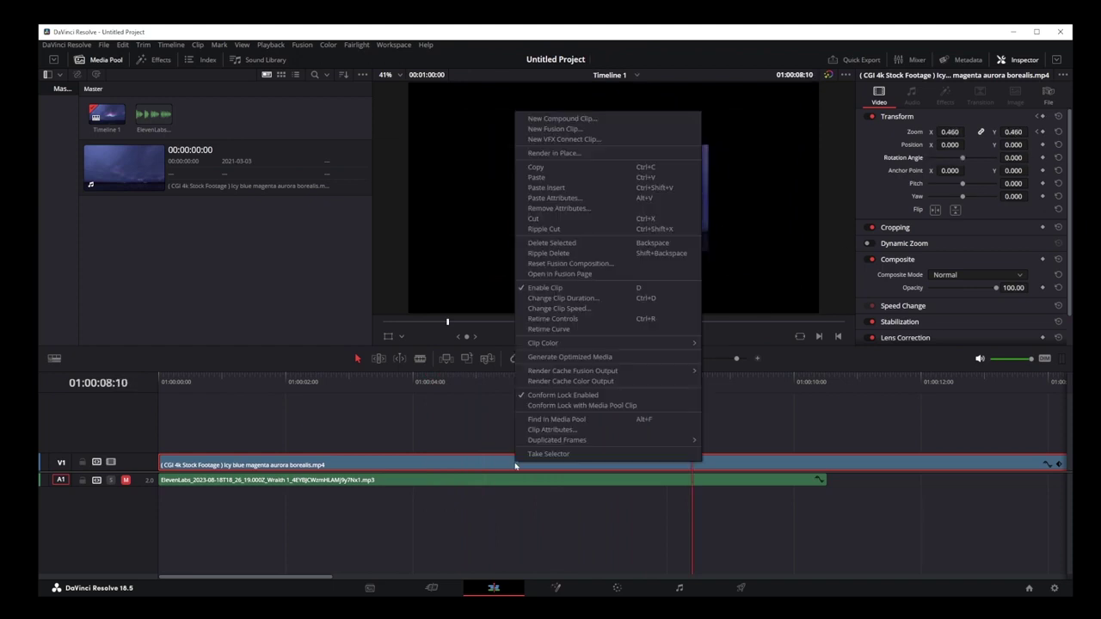
{"action": "left_click", "coordinate": [559, 209]}
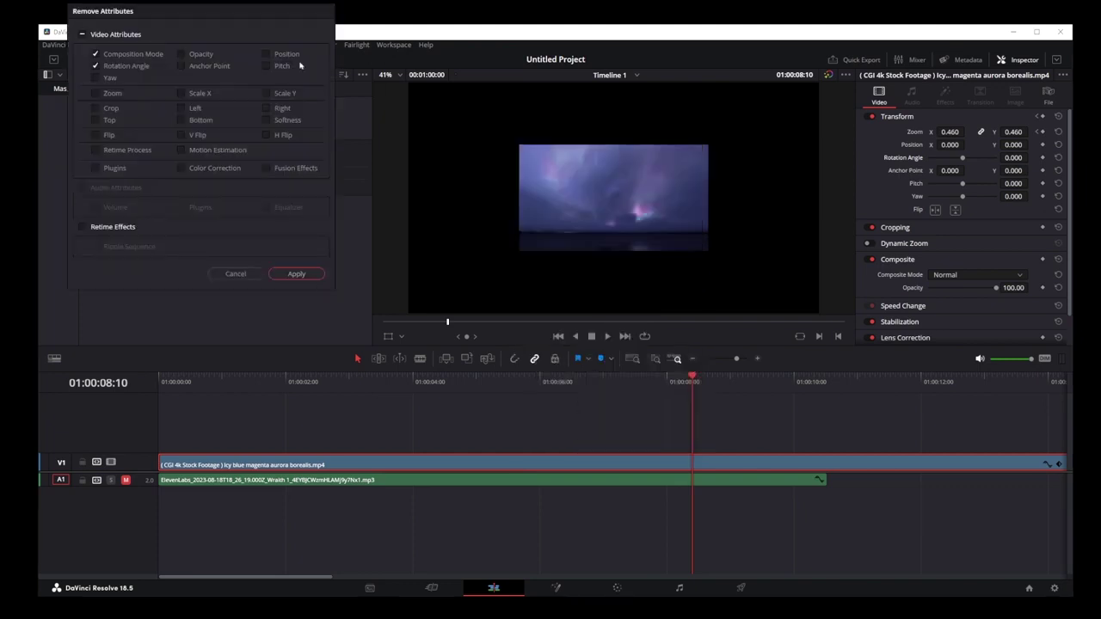
{"action": "left_click_drag", "start_coordinate": [243, 12], "coordinate": [673, 133]}
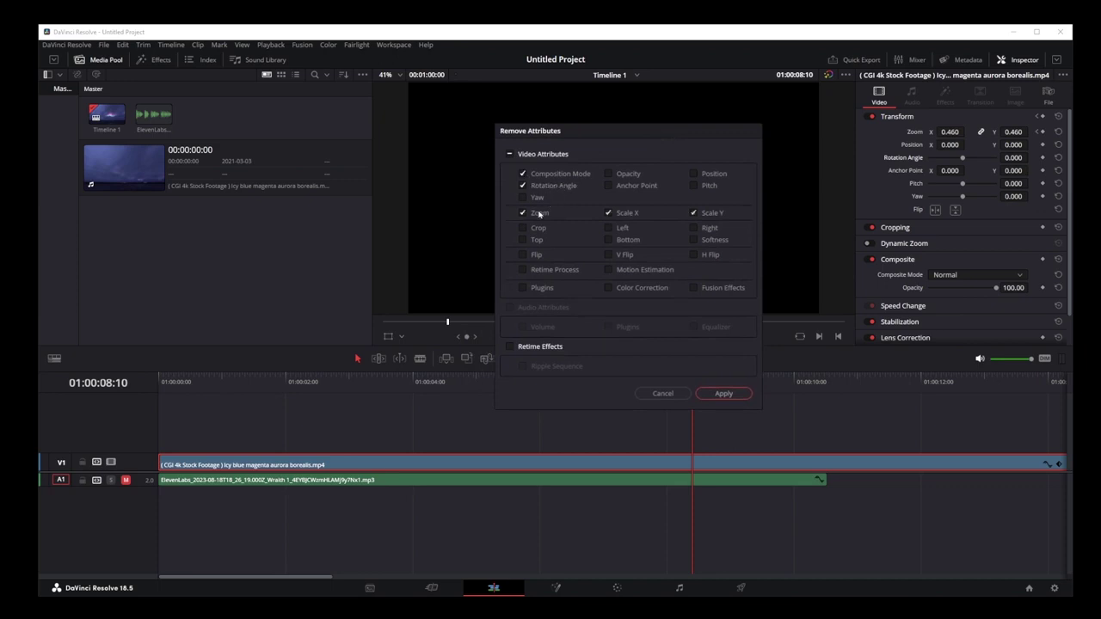
{"action": "left_click", "coordinate": [725, 394]}
{"action": "left_click", "coordinate": [558, 337]}
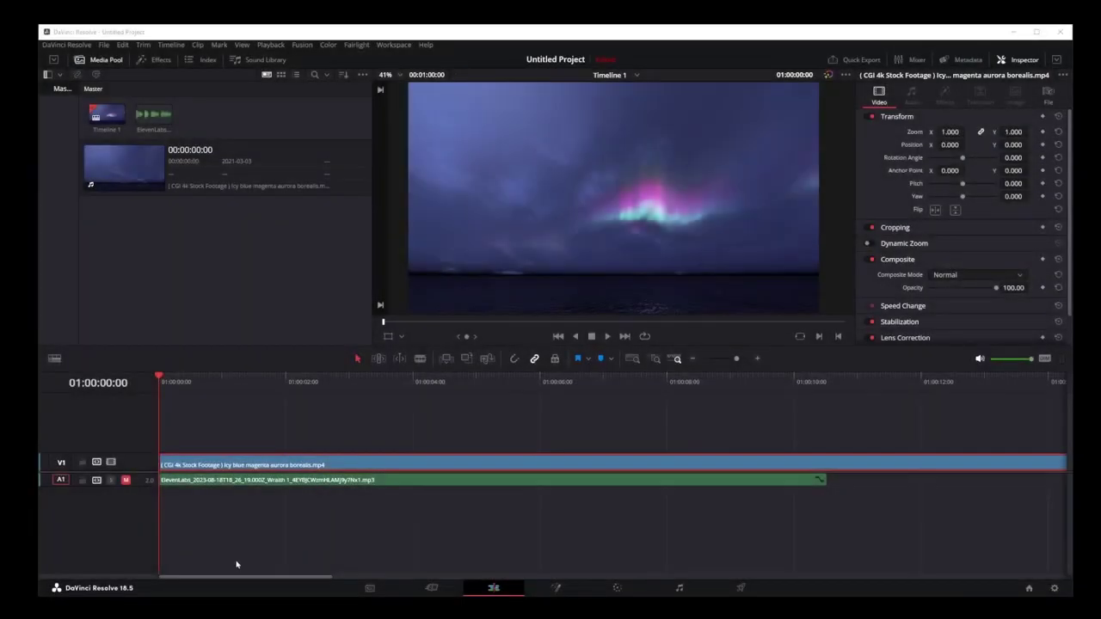
{"action": "left_click", "coordinate": [400, 540]}
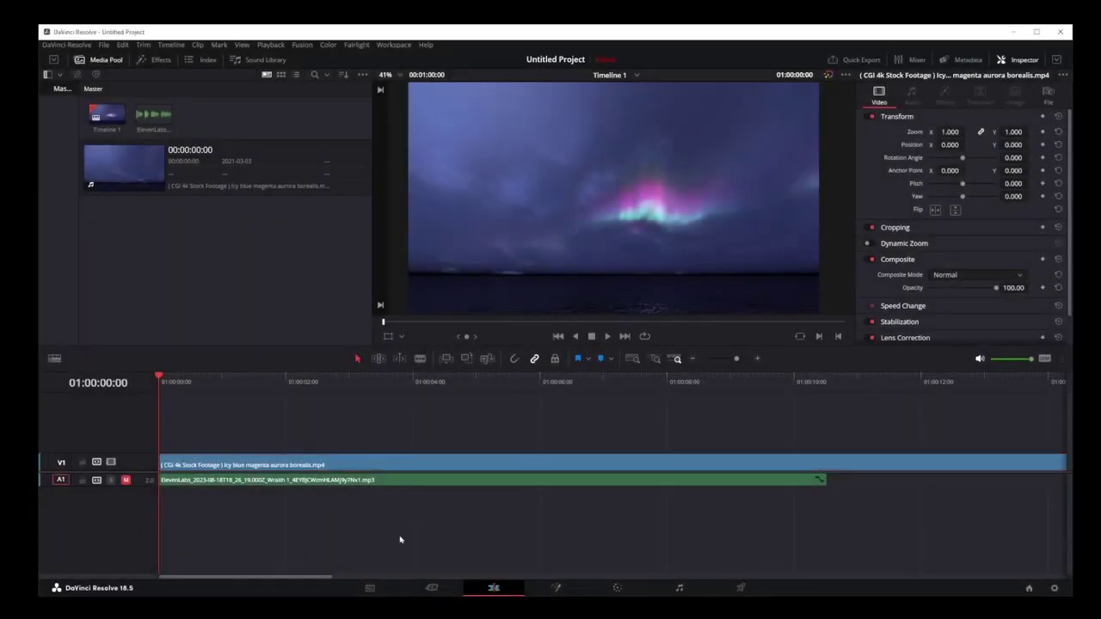
{"action": "left_click", "coordinate": [380, 462]}
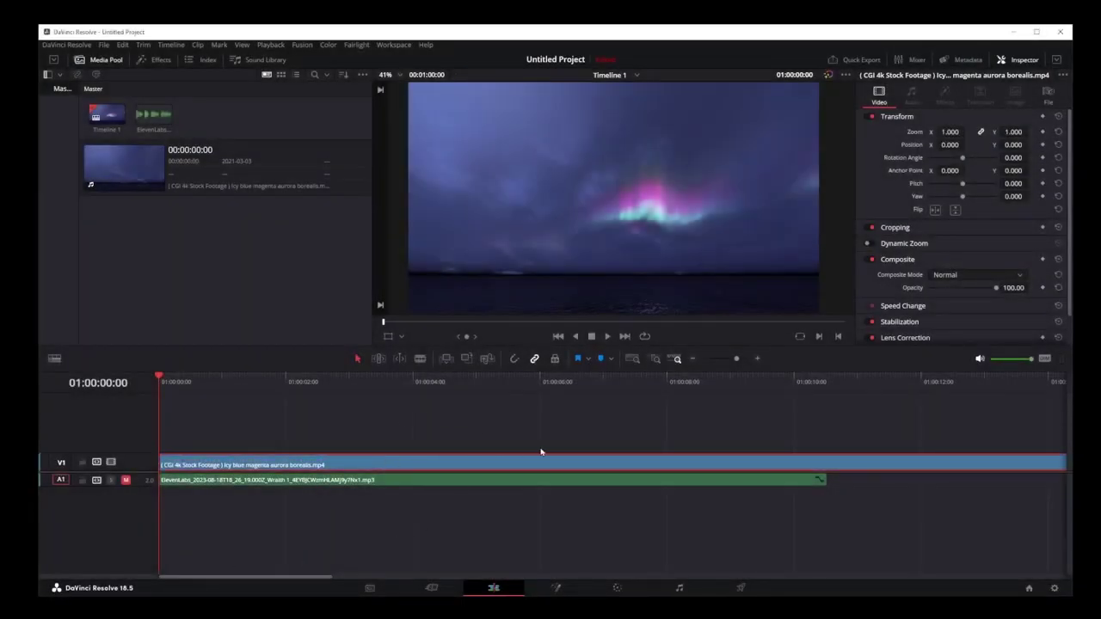
{"action": "left_click", "coordinate": [936, 211]}
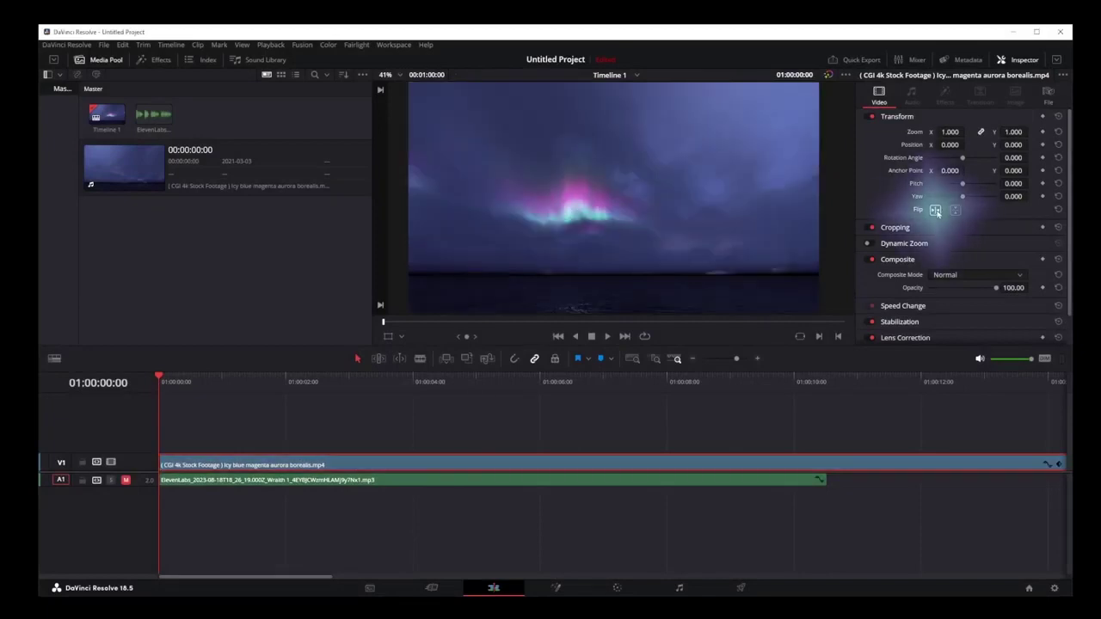
{"action": "left_click", "coordinate": [936, 211]}
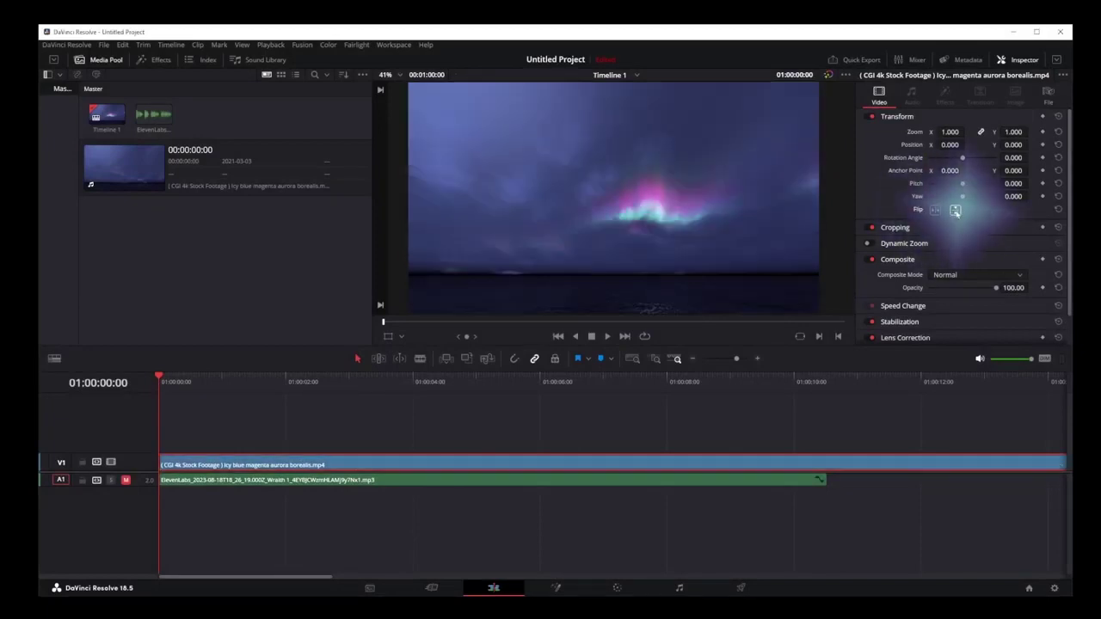
{"action": "left_click", "coordinate": [955, 211]}
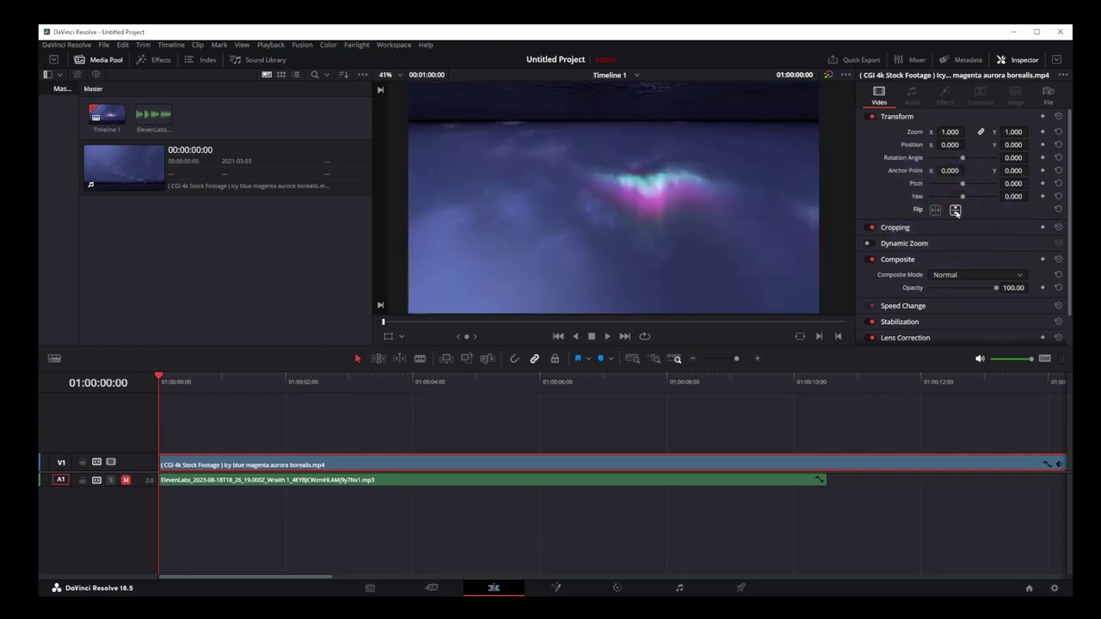
{"action": "left_click", "coordinate": [955, 210]}
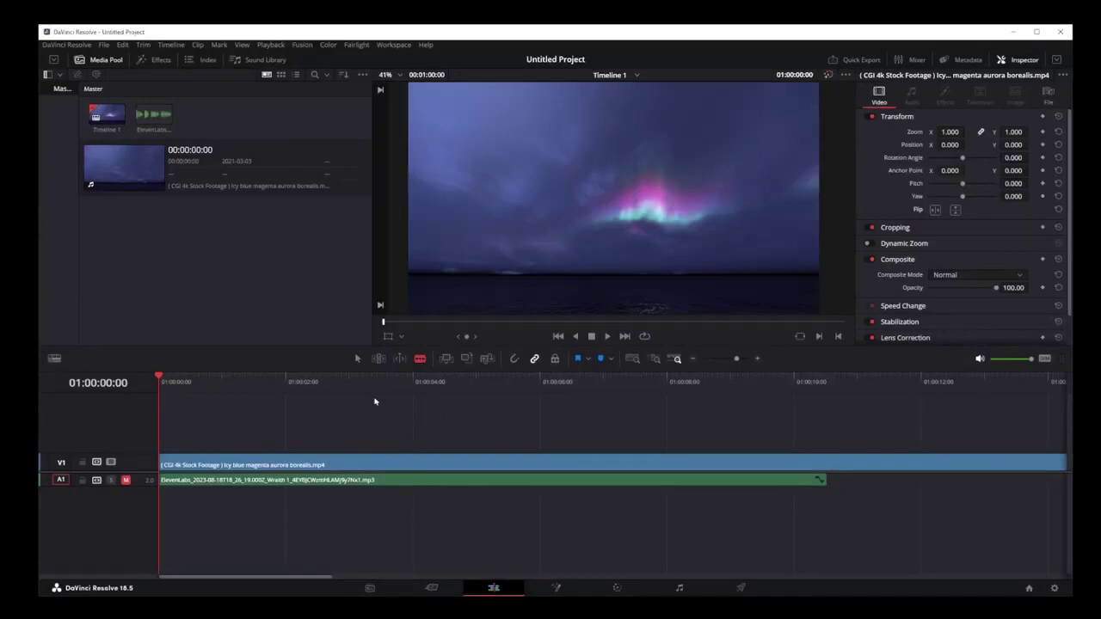
Blade the aurora clip on V1 at seven points, starting around 2 seconds.
{"action": "left_click", "coordinate": [293, 465]}
{"action": "left_click", "coordinate": [343, 465]}
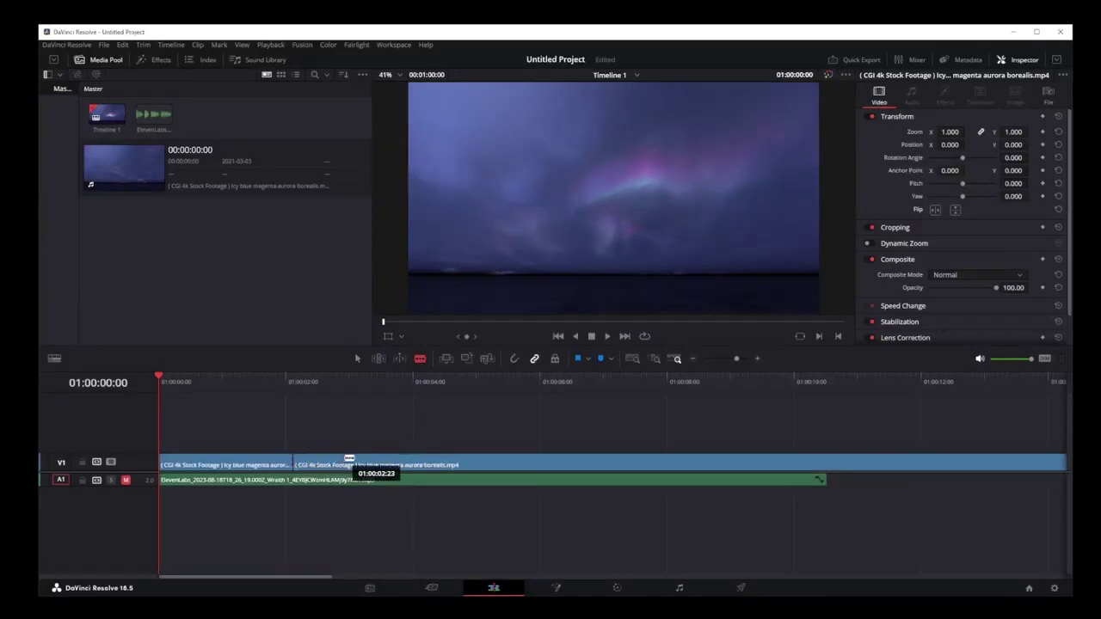
{"action": "left_click", "coordinate": [379, 465]}
{"action": "left_click", "coordinate": [440, 464]}
{"action": "left_click", "coordinate": [503, 464]}
{"action": "left_click", "coordinate": [567, 465]}
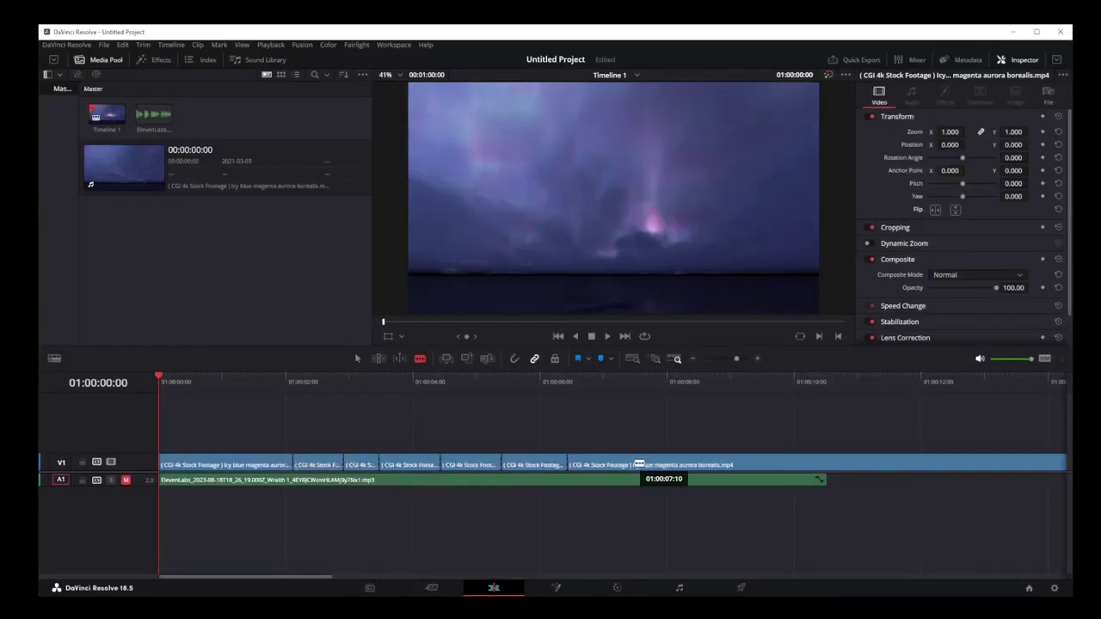
{"action": "left_click", "coordinate": [633, 465]}
Lift the pieces around 6 seconds and 5 seconds up onto a new V2 track.
{"action": "key", "text": "a"}
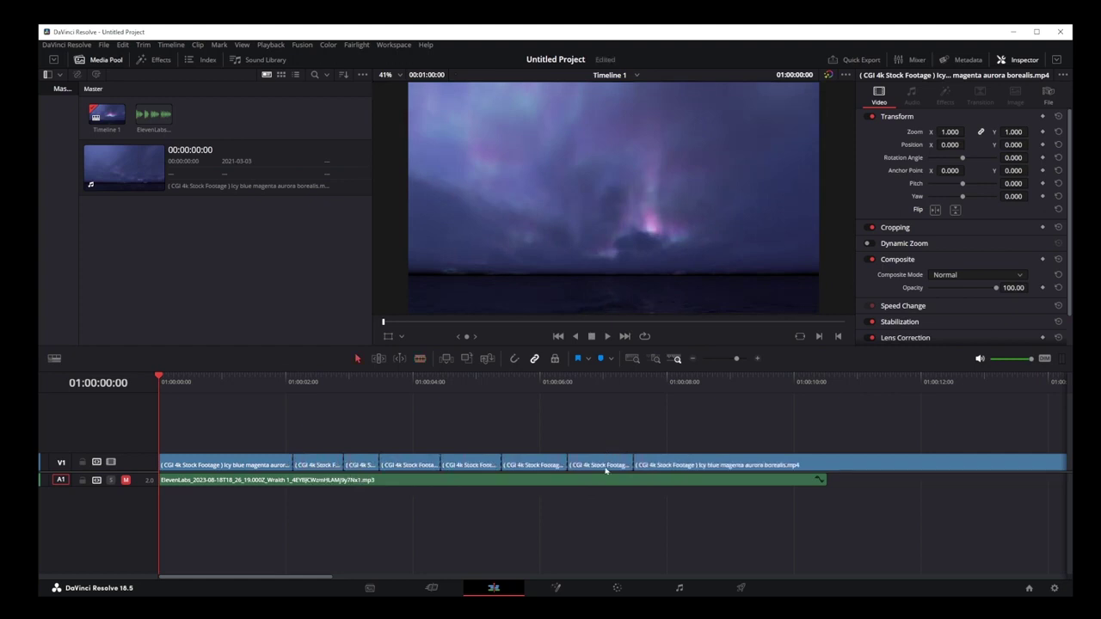
{"action": "left_click", "coordinate": [599, 465]}
{"action": "left_click_drag", "start_coordinate": [597, 457], "coordinate": [590, 453]}
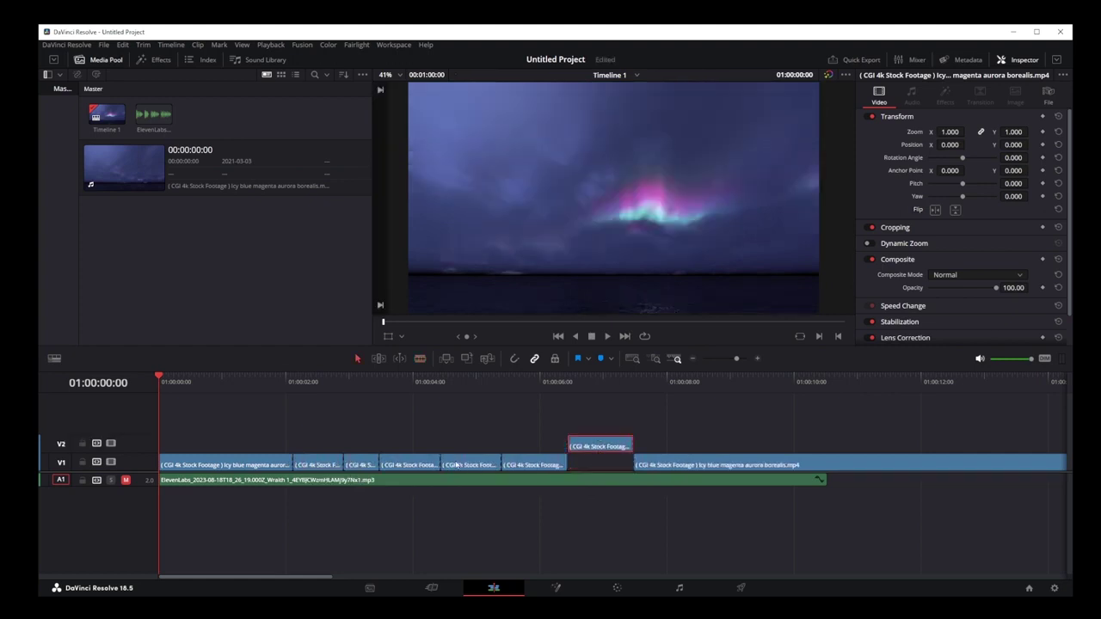
{"action": "left_click_drag", "start_coordinate": [519, 465], "coordinate": [515, 457]}
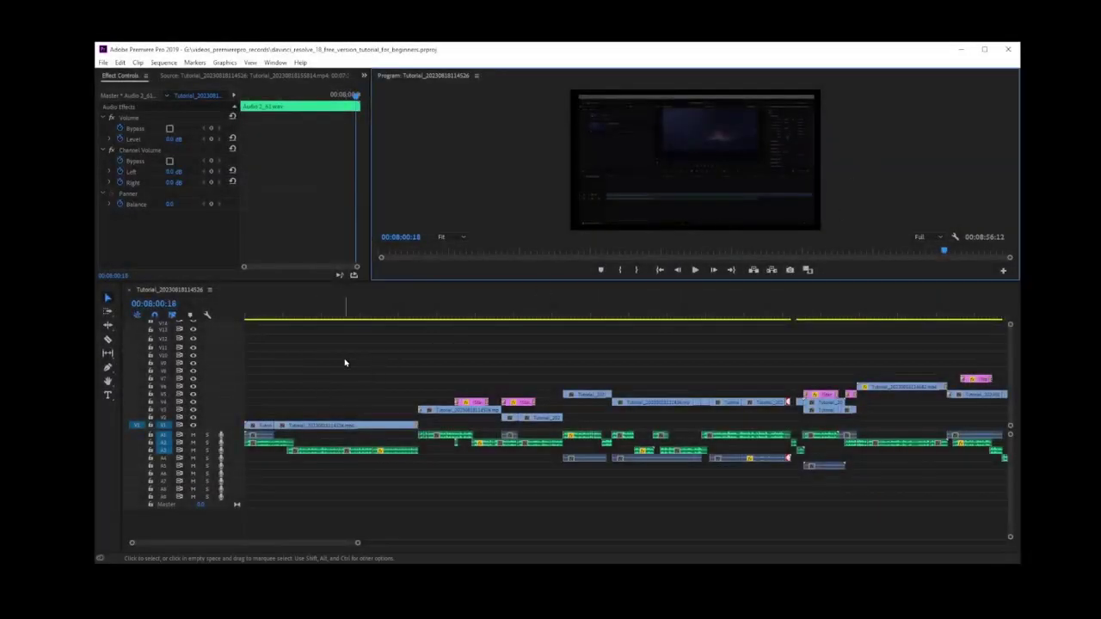
Use the Track Select Forward Tool to select all clips right of a point and drag them later.
{"action": "left_click_drag", "start_coordinate": [305, 546], "coordinate": [475, 550]}
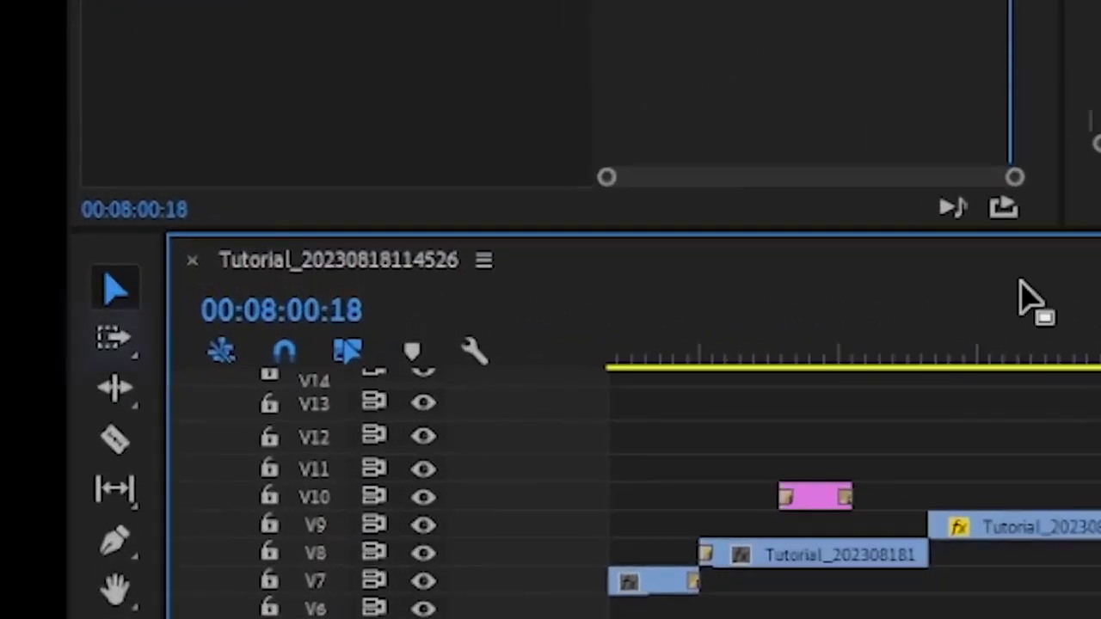
{"action": "left_click", "coordinate": [103, 341]}
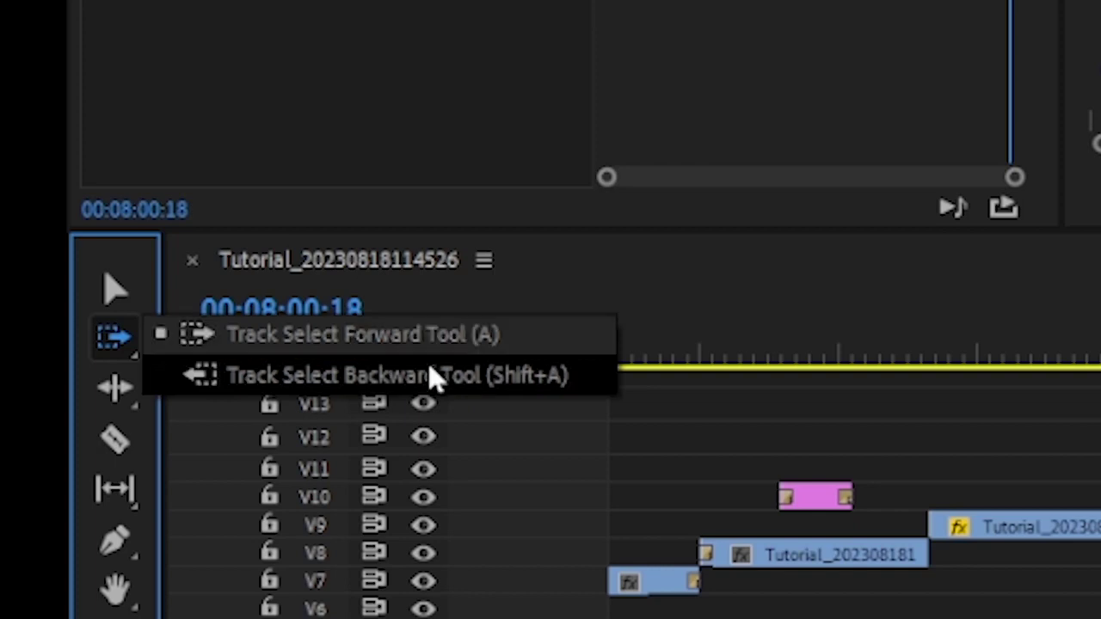
{"action": "left_click", "coordinate": [447, 334]}
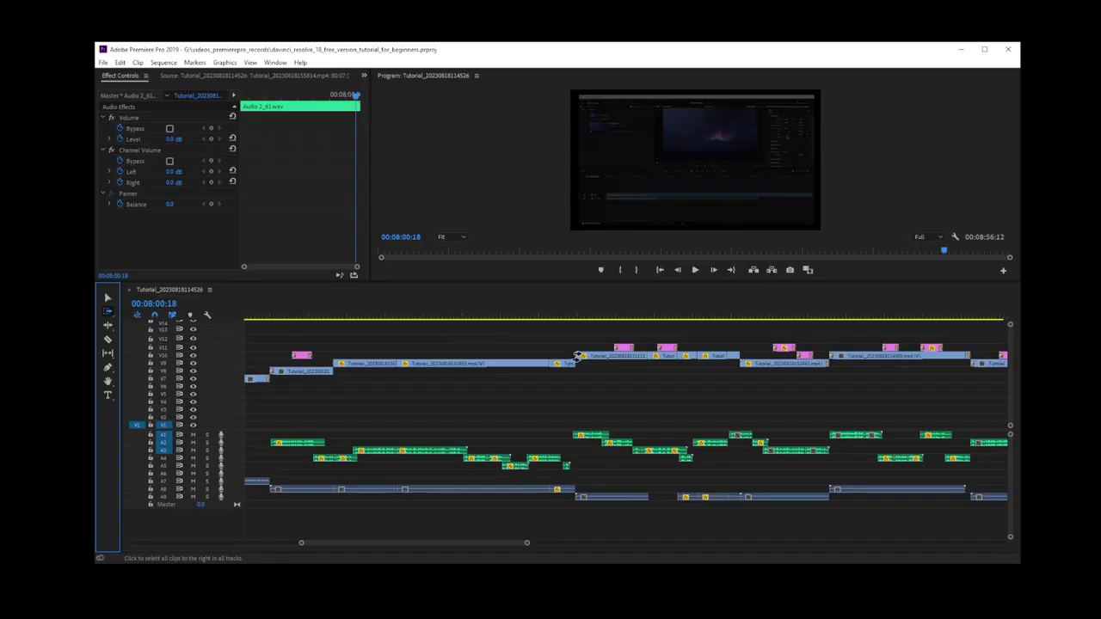
{"action": "left_click", "coordinate": [586, 355]}
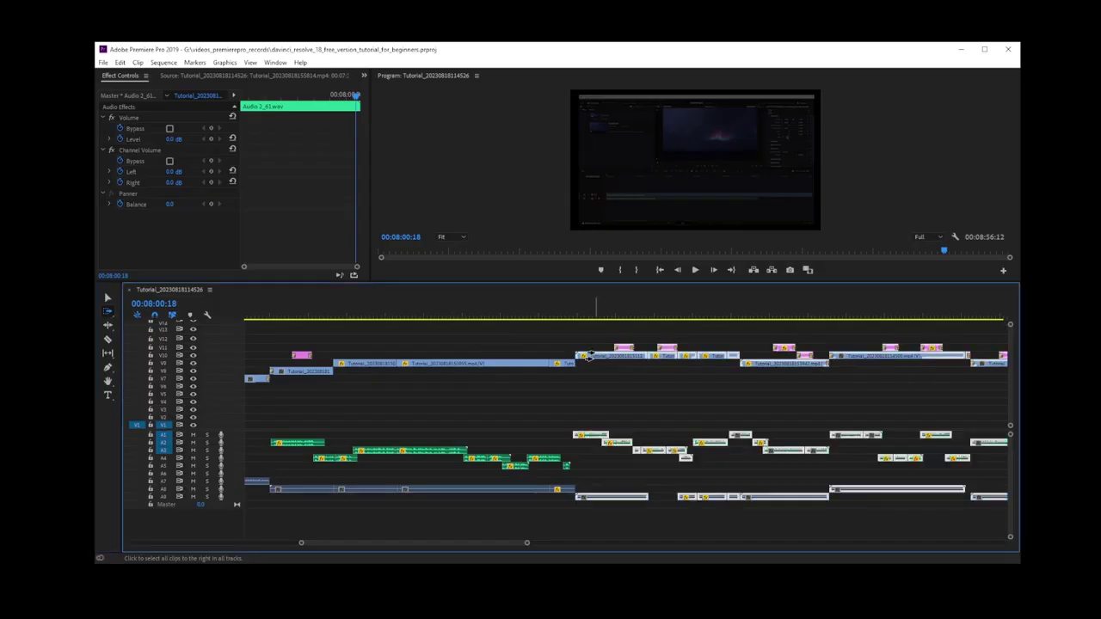
{"action": "left_click_drag", "start_coordinate": [586, 355], "coordinate": [667, 363]}
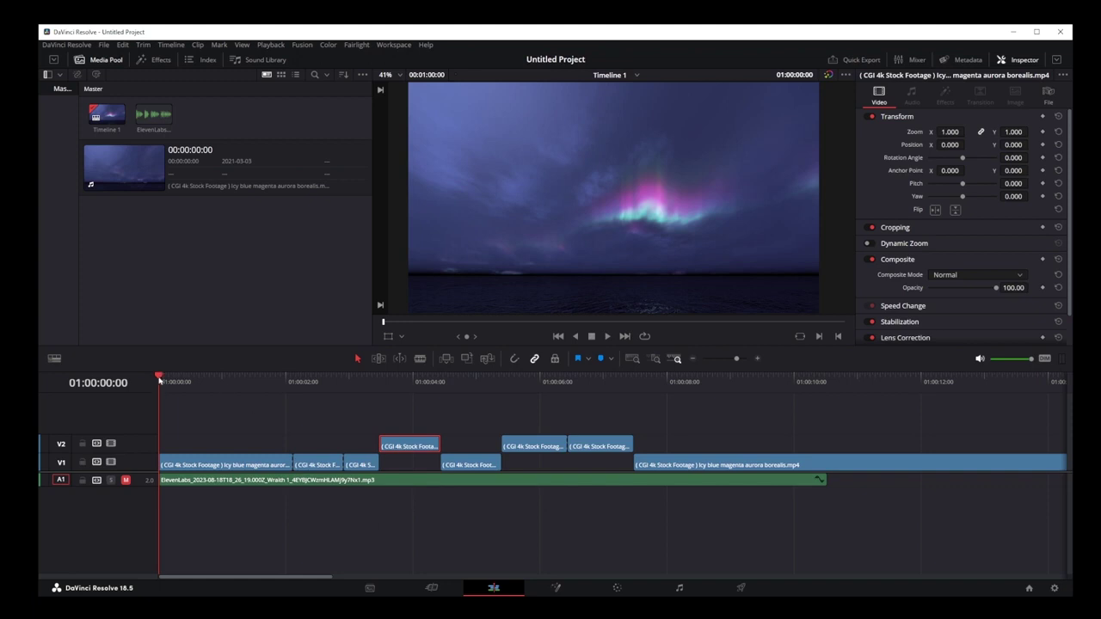
Move the playhead to 01:00:02:23 and select every clip after it with Alt+Y.
{"action": "left_click_drag", "start_coordinate": [159, 380], "coordinate": [345, 385]}
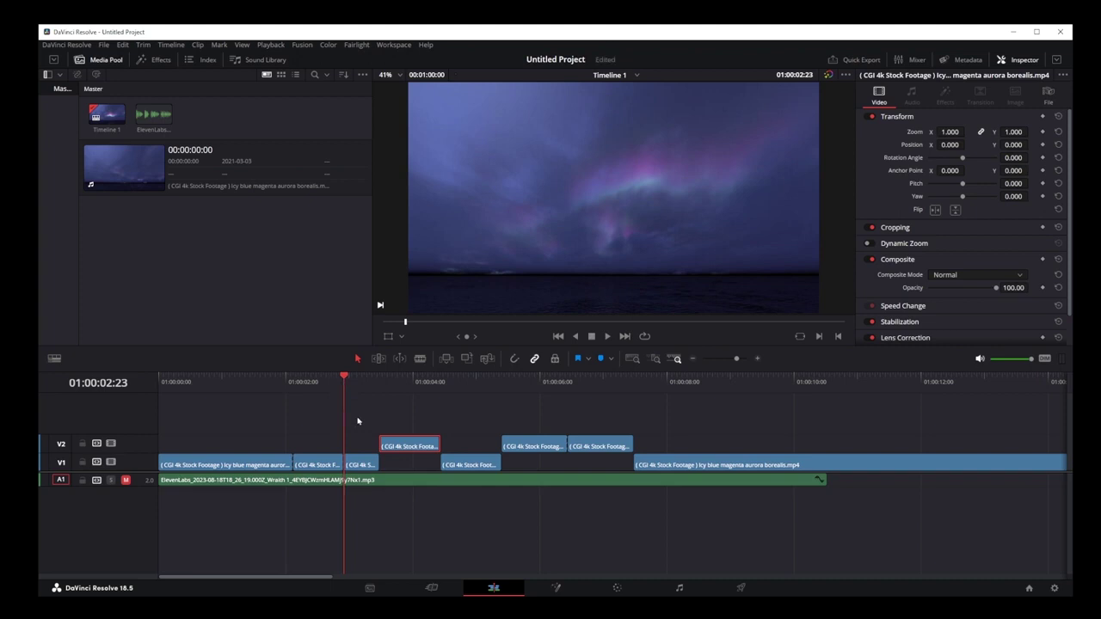
{"action": "key", "text": "alt+y"}
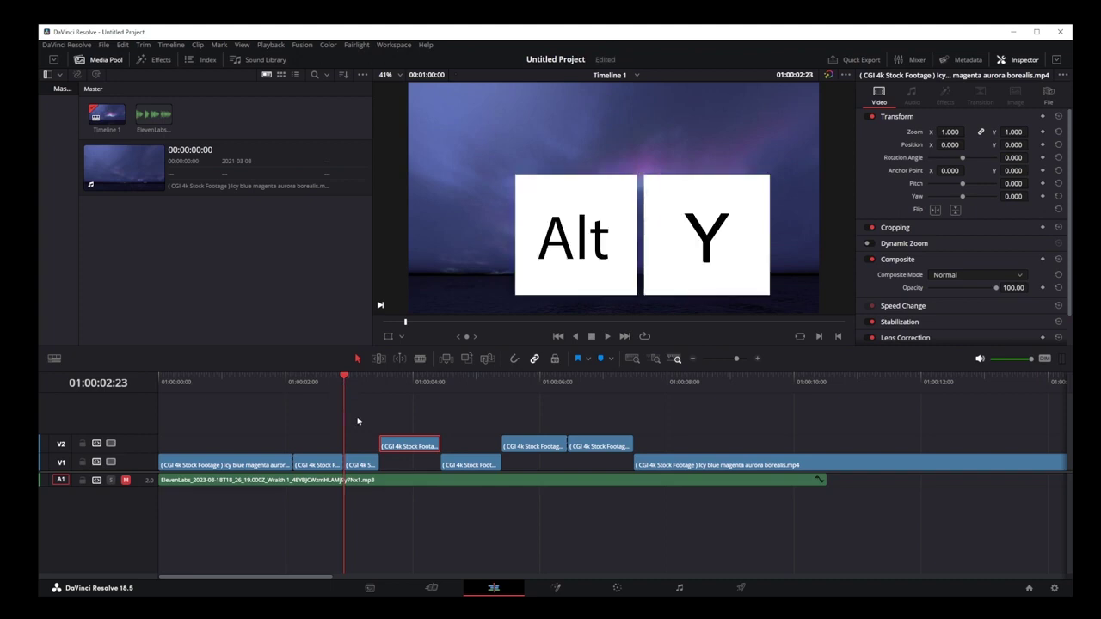
{"action": "key", "text": "alt"}
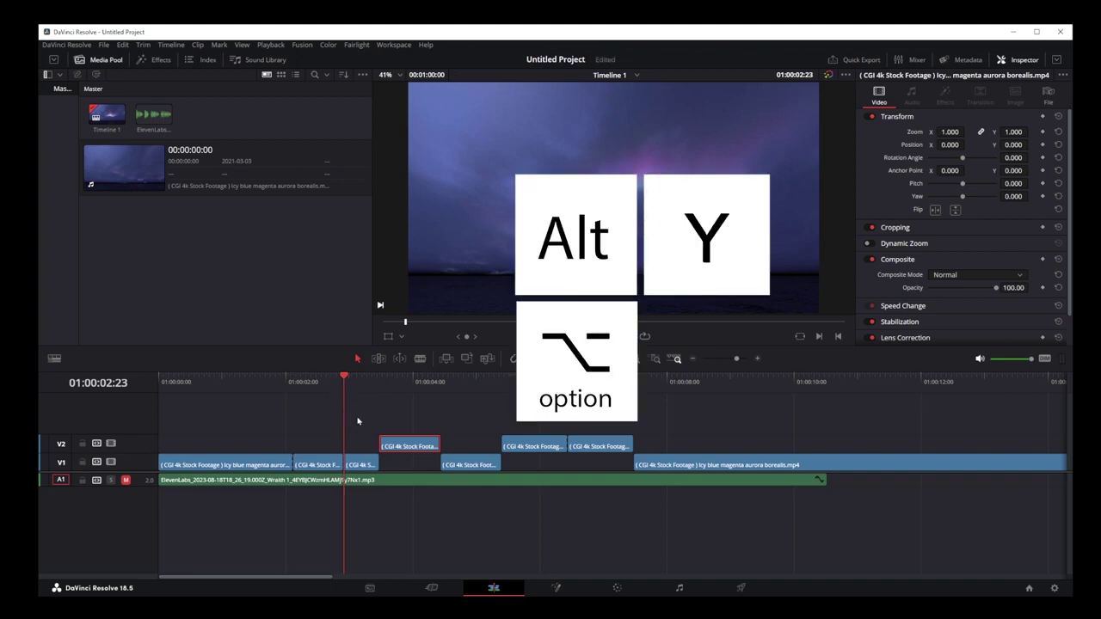
{"action": "key", "text": "alt+y"}
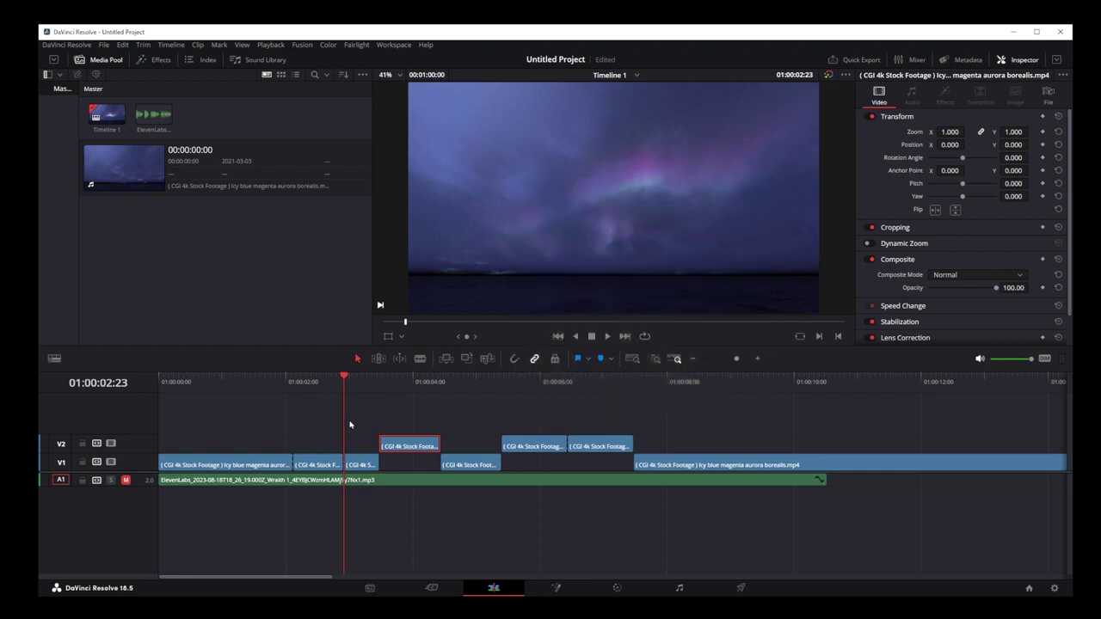
{"action": "key", "text": "y"}
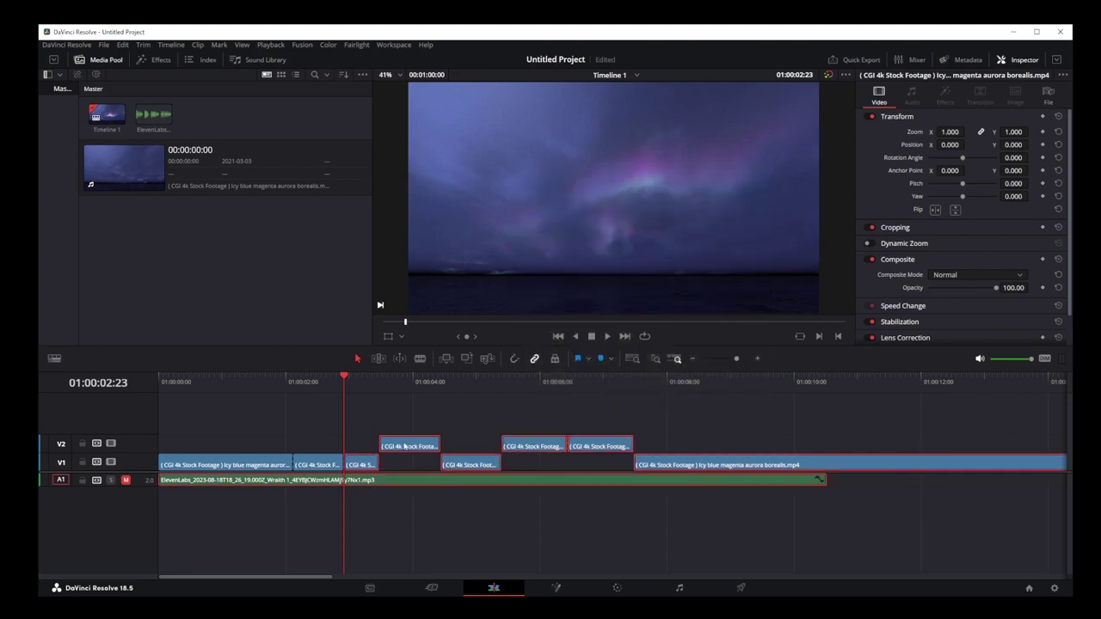
{"action": "mouse_move", "coordinate": [405, 447]}
{"action": "left_mouse_down"}
{"action": "mouse_move", "coordinate": [473, 446]}
{"action": "mouse_move", "coordinate": [402, 442]}
{"action": "left_mouse_up"}
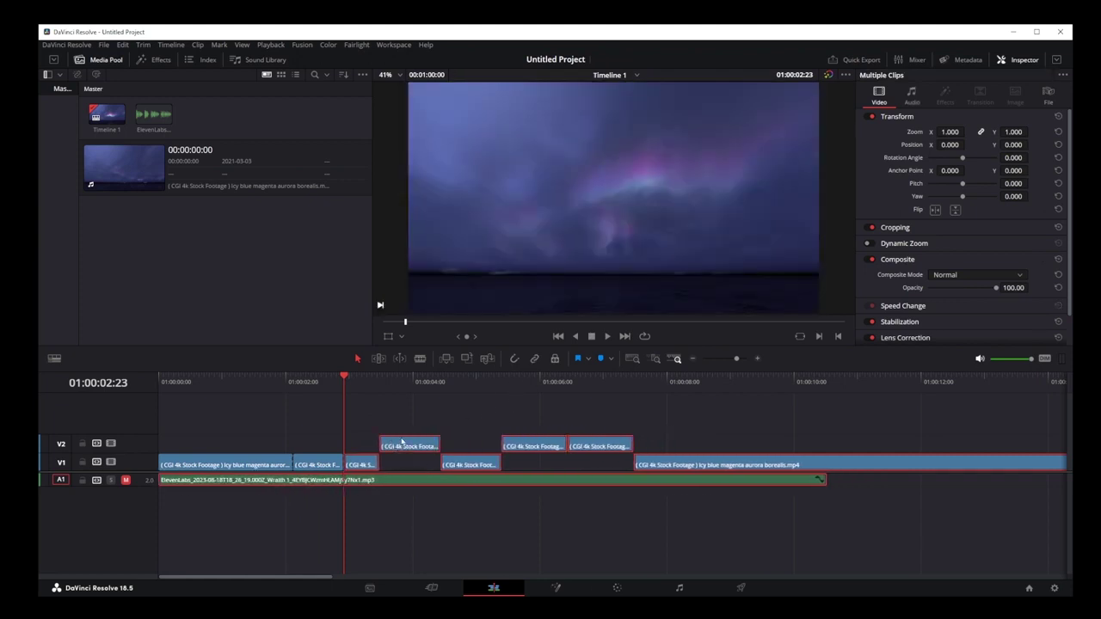
Blade the voiceover at the playhead and drag the following clips later, leaving a gap.
{"action": "key", "text": "b"}
{"action": "left_click", "coordinate": [344, 480]}
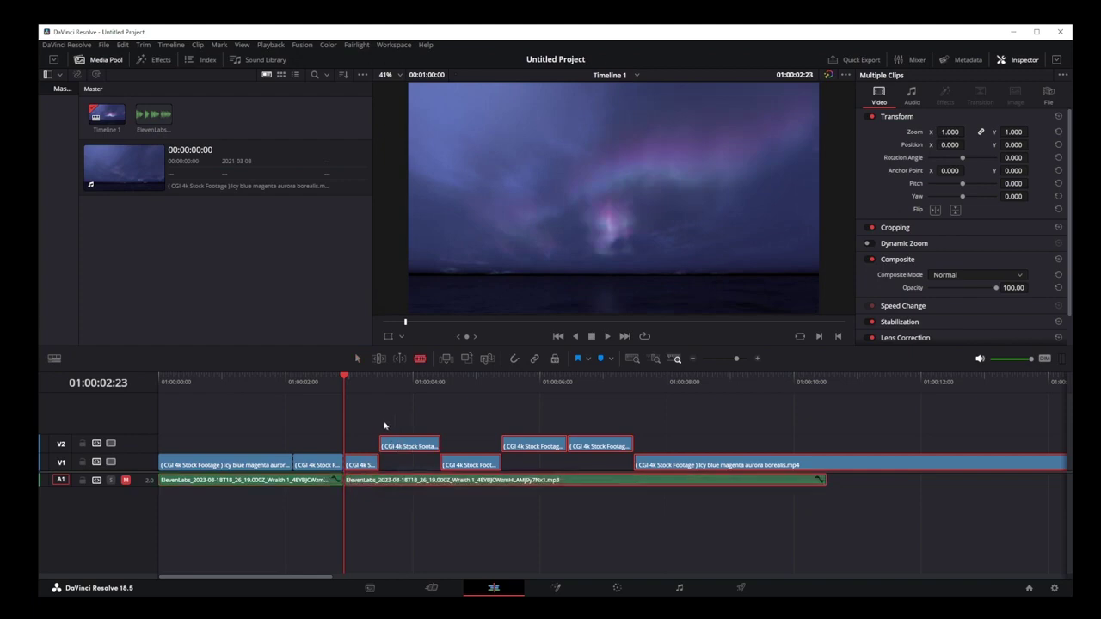
{"action": "left_click_drag", "start_coordinate": [401, 447], "coordinate": [438, 449]}
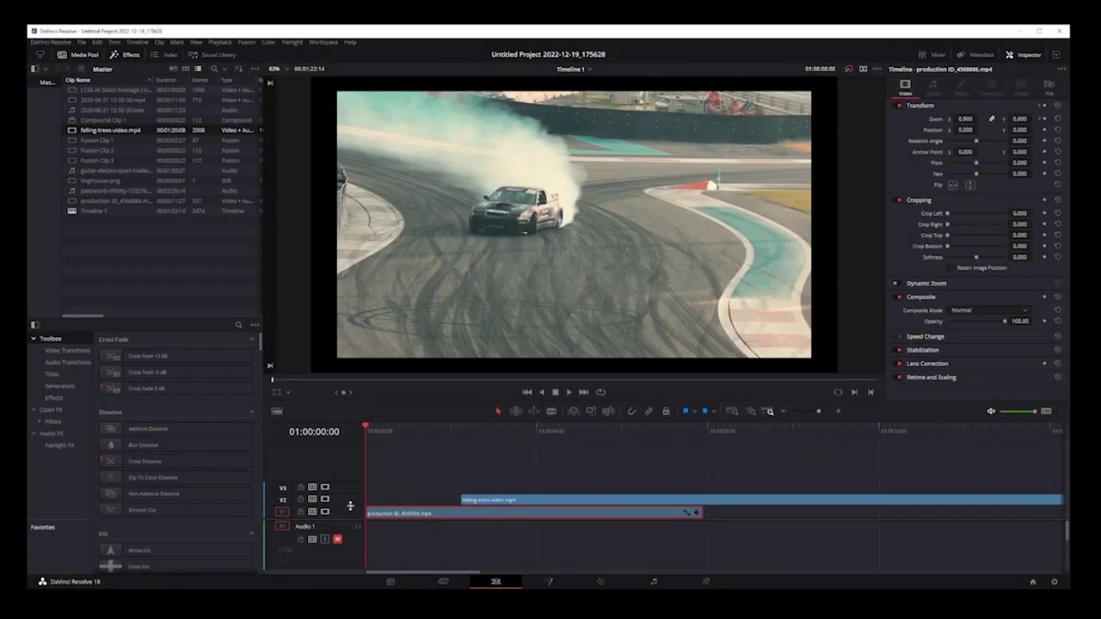
Enlarge the Video 1 and Video 2 track heights so their clips show thumbnail strips.
{"action": "left_click_drag", "start_coordinate": [350, 506], "coordinate": [352, 506]}
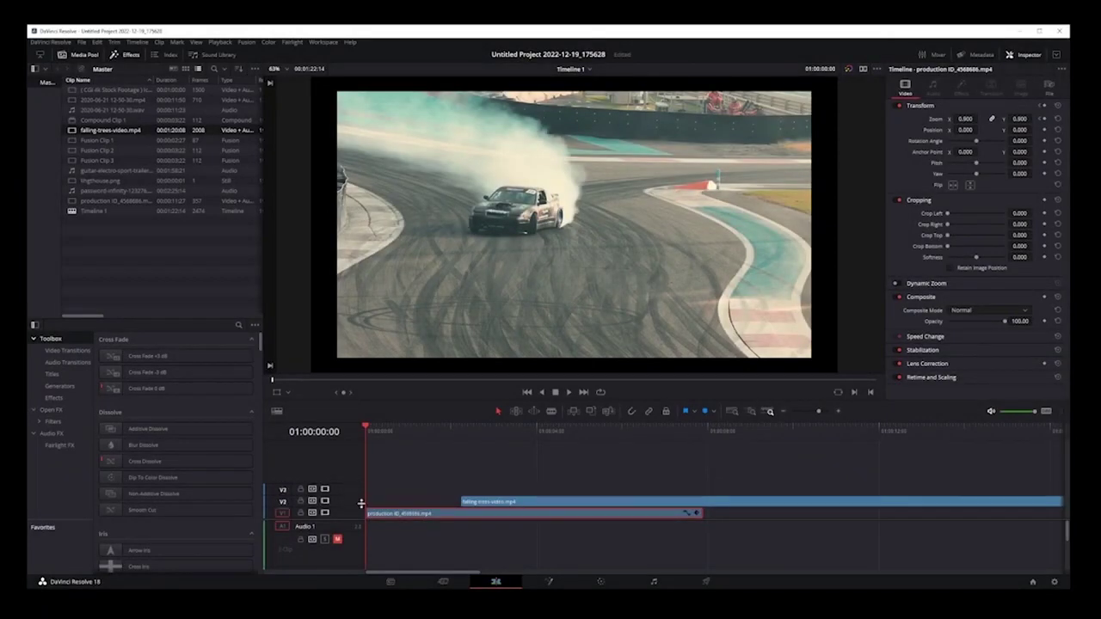
{"action": "left_click_drag", "start_coordinate": [360, 509], "coordinate": [355, 469]}
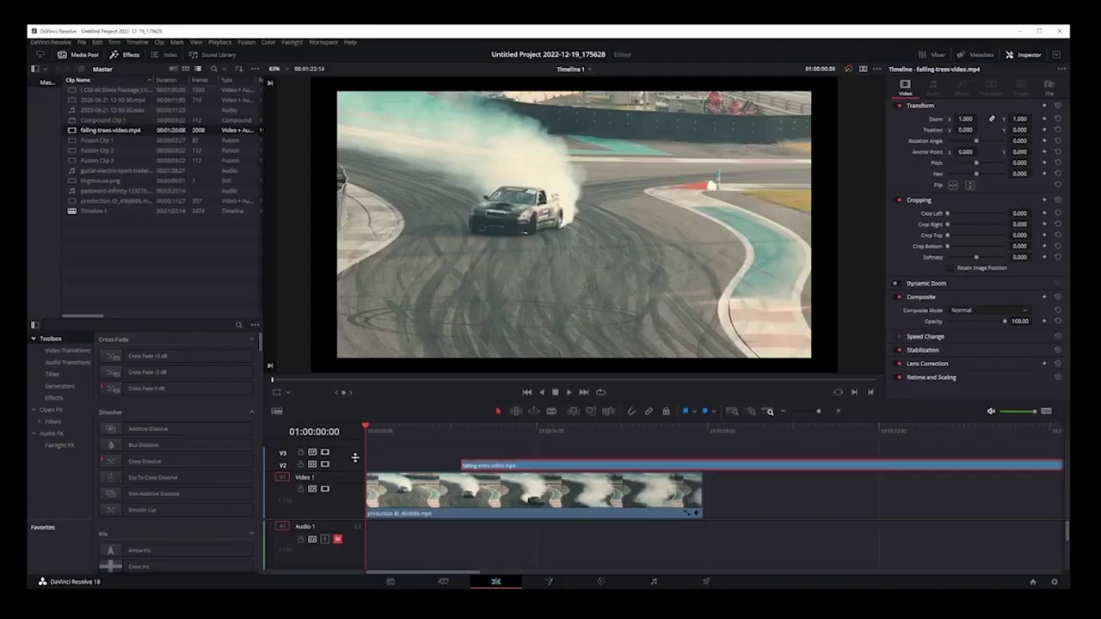
{"action": "left_click_drag", "start_coordinate": [400, 478], "coordinate": [364, 338]}
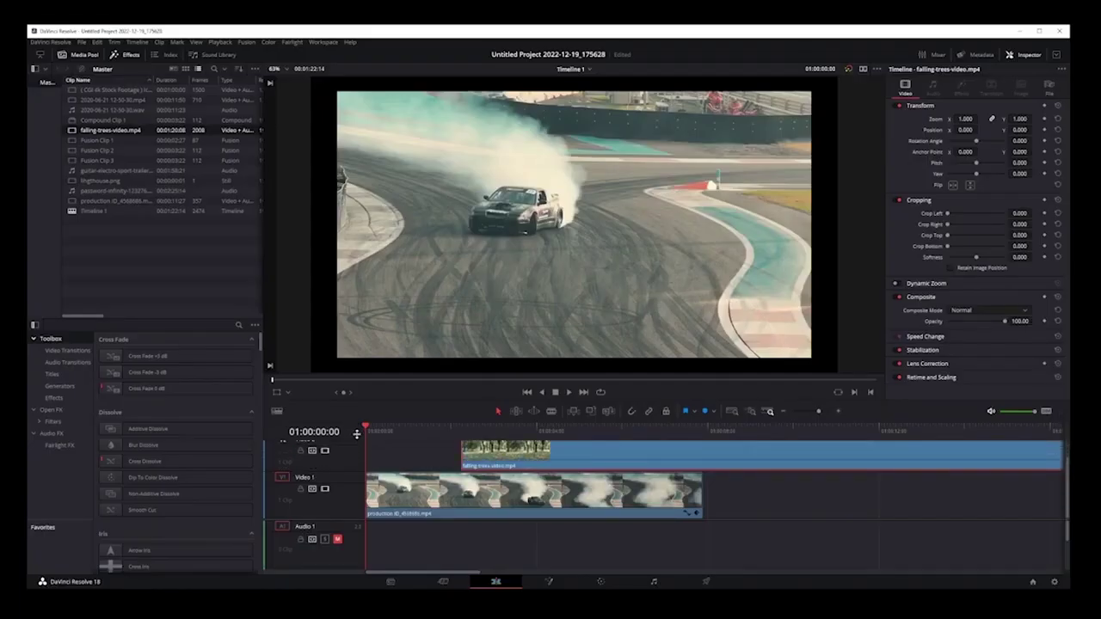
{"action": "scroll", "coordinate": [813, 533], "scroll_direction": "up", "scroll_amount": 2}
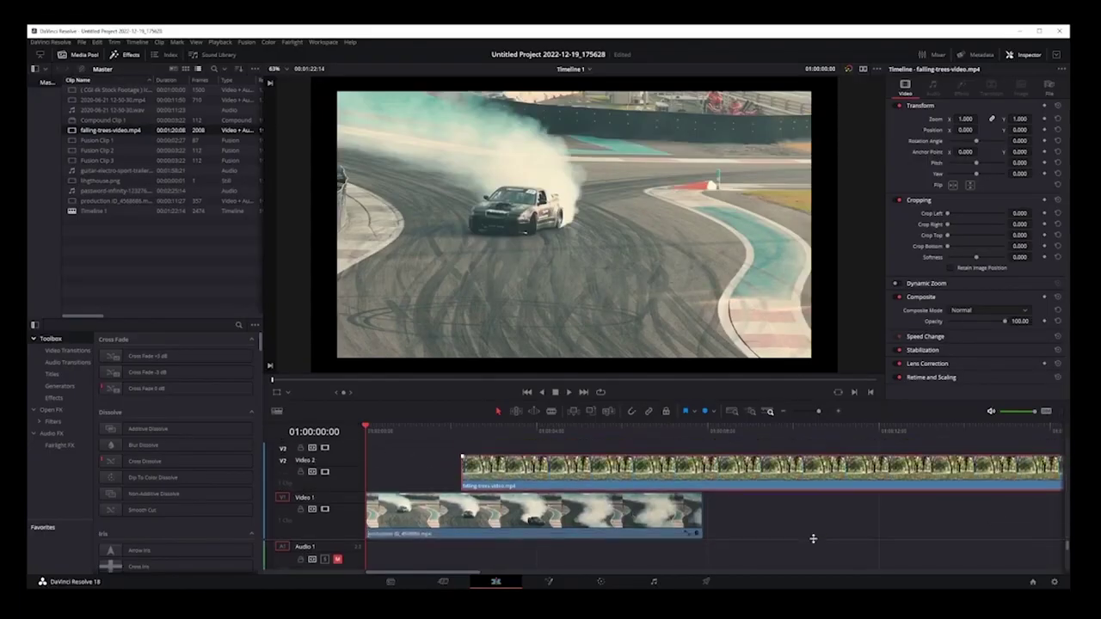
Move the falling-trees clip later, trim the drift clip's end and falling-trees clip's start, then preview.
{"action": "left_click_drag", "start_coordinate": [503, 473], "coordinate": [665, 473]}
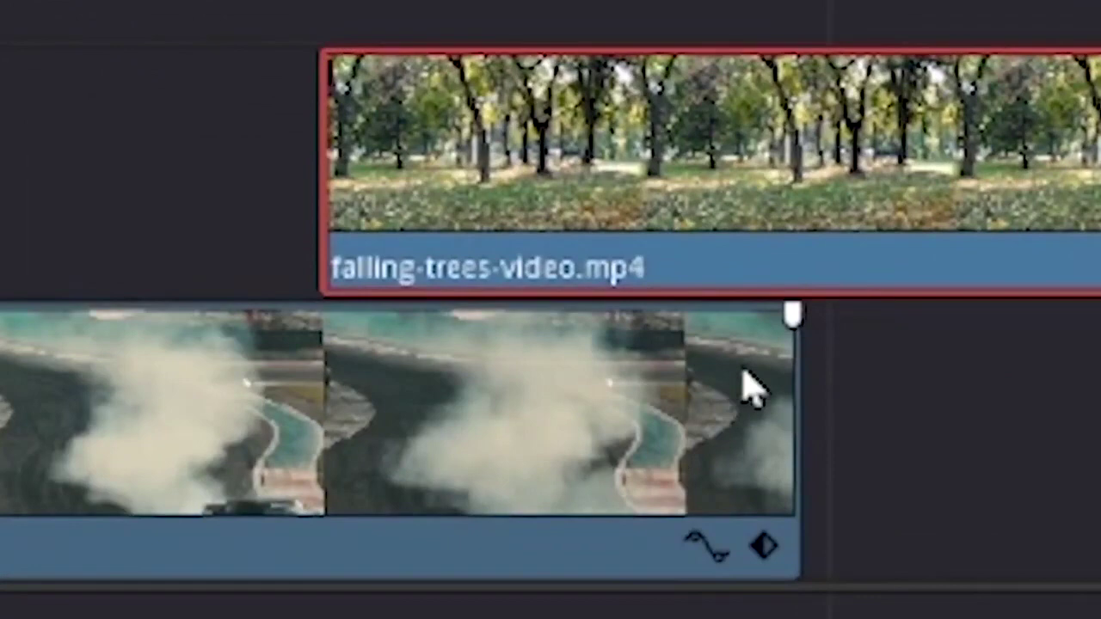
{"action": "left_click_drag", "start_coordinate": [786, 324], "coordinate": [325, 322]}
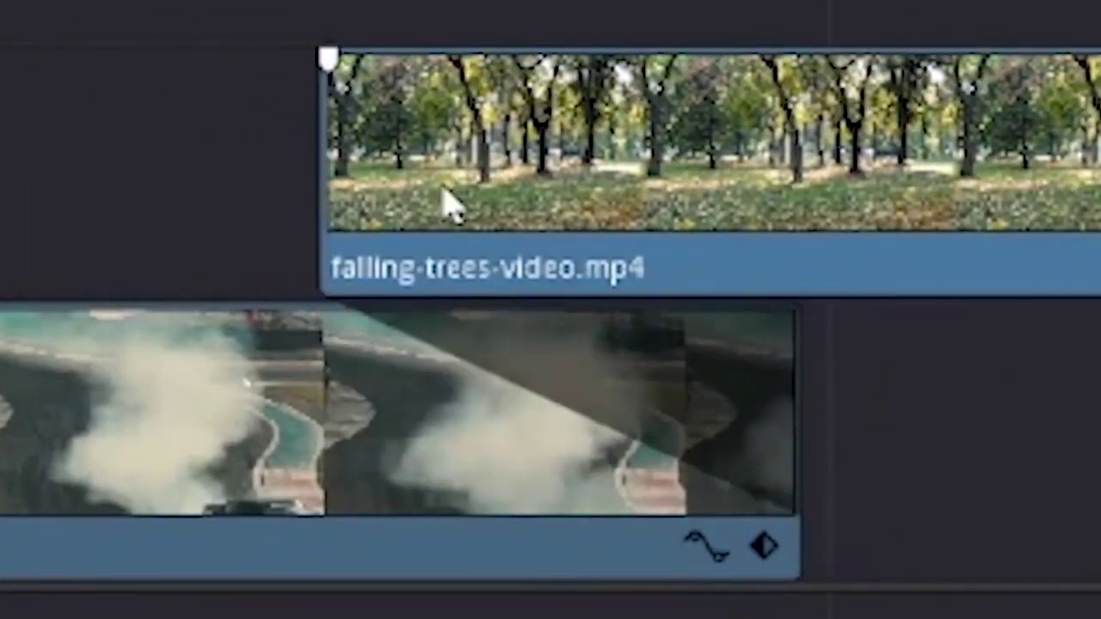
{"action": "left_click_drag", "start_coordinate": [327, 66], "coordinate": [817, 60]}
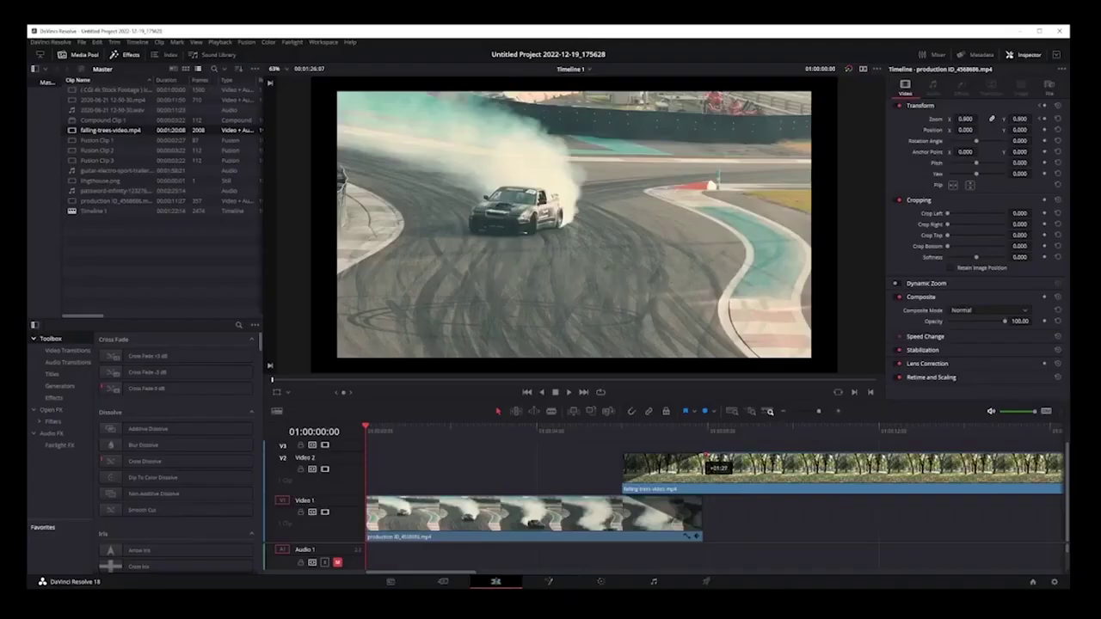
{"action": "left_click_drag", "start_coordinate": [719, 475], "coordinate": [721, 482]}
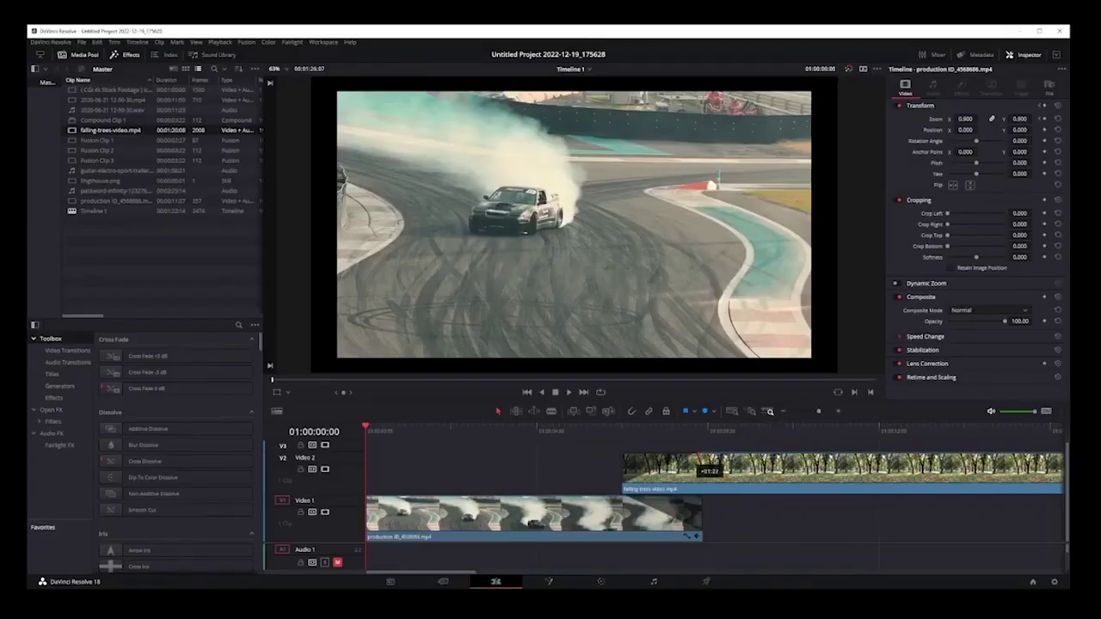
{"action": "left_click", "coordinate": [610, 430]}
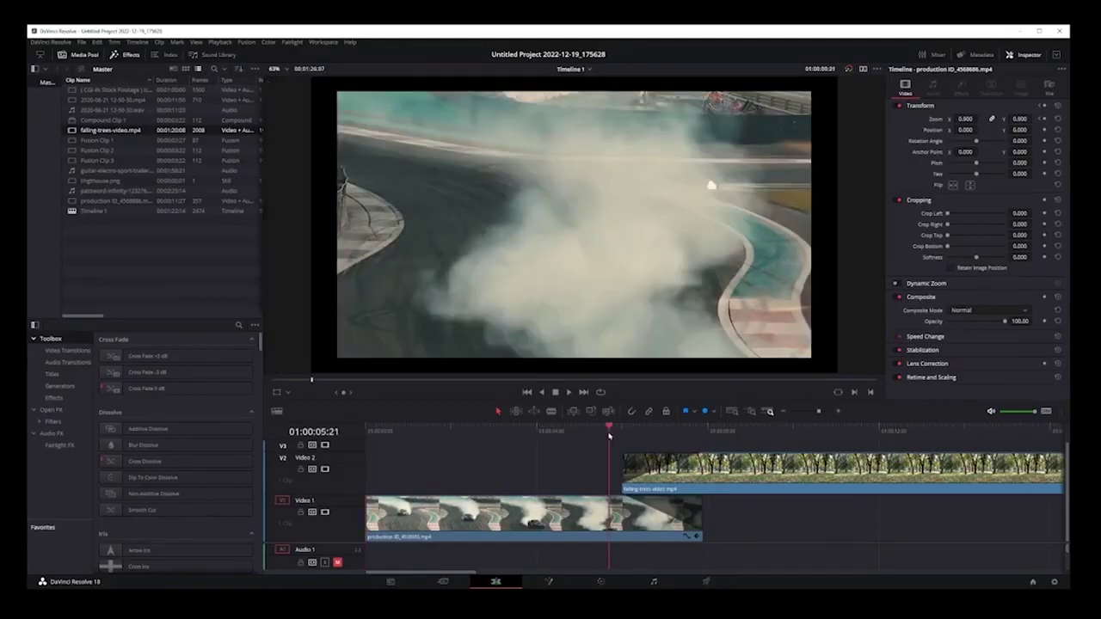
{"action": "left_click", "coordinate": [568, 392]}
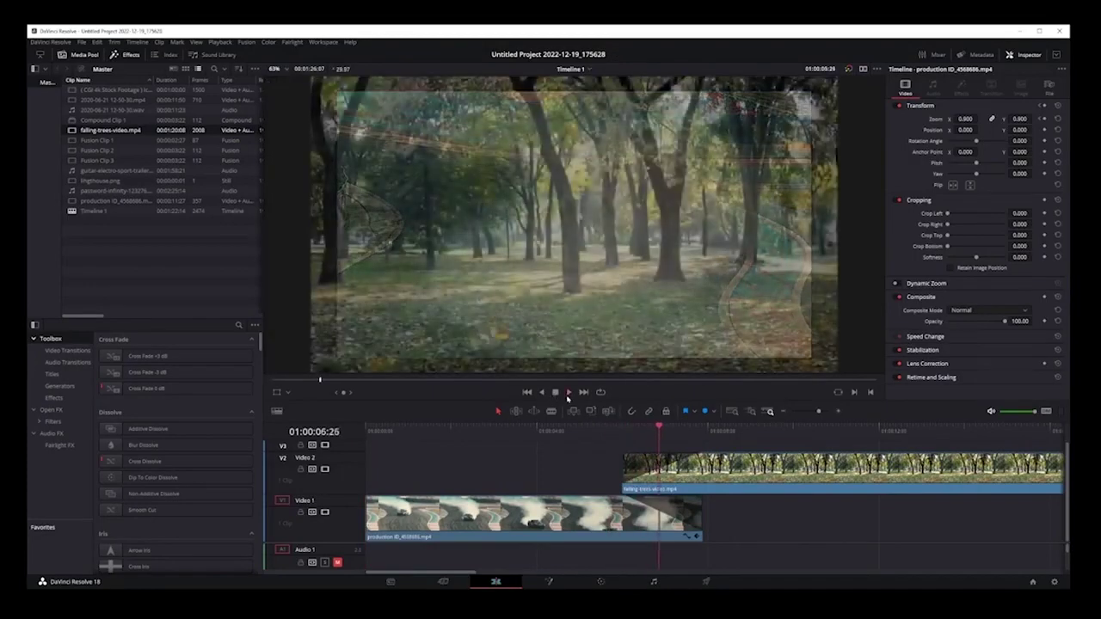
{"action": "left_click", "coordinate": [567, 392]}
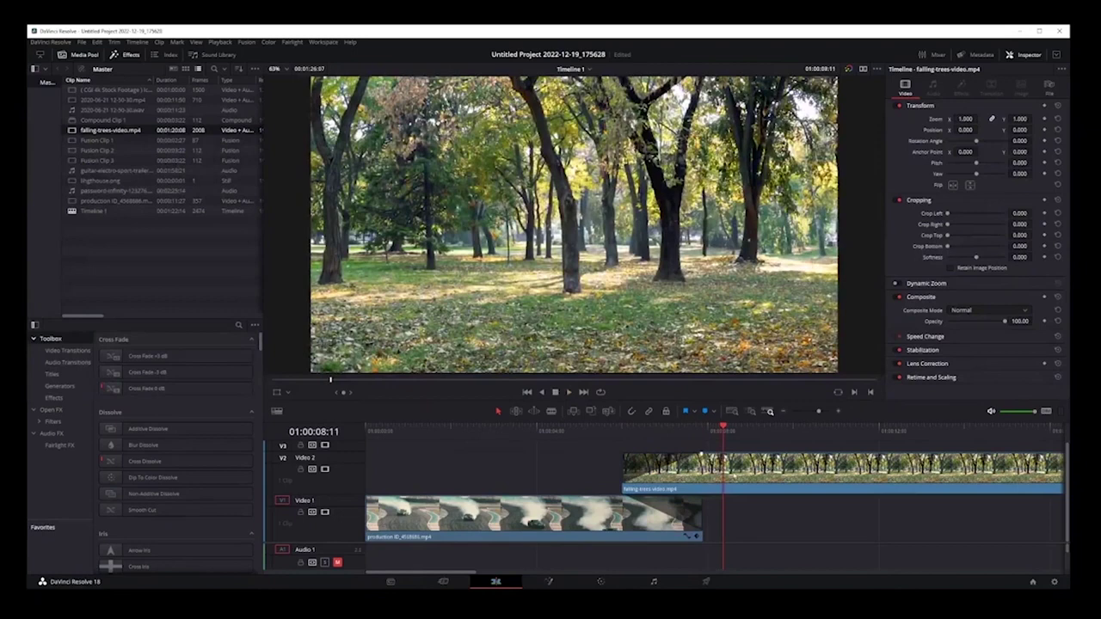
Slide the falling-trees clip to start around four seconds over the drift clip and preview the overlap.
{"action": "mouse_move", "coordinate": [701, 454]}
{"action": "left_mouse_down"}
{"action": "mouse_move", "coordinate": [601, 453]}
{"action": "mouse_move", "coordinate": [637, 469]}
{"action": "mouse_move", "coordinate": [707, 467]}
{"action": "left_mouse_up"}
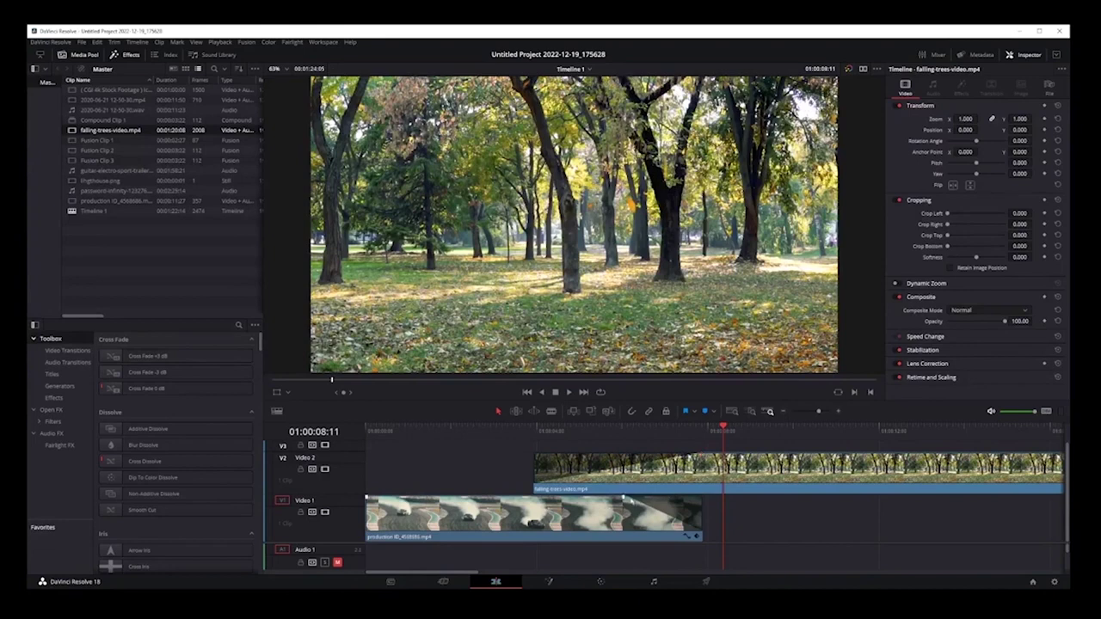
{"action": "left_click_drag", "start_coordinate": [622, 499], "coordinate": [537, 508]}
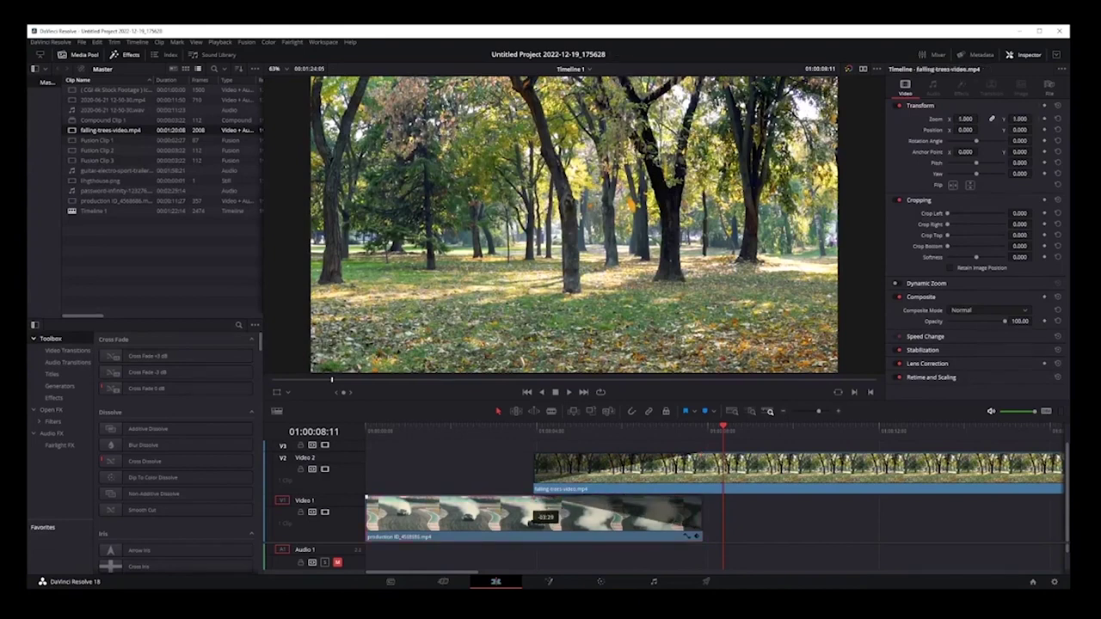
{"action": "left_click", "coordinate": [487, 429]}
{"action": "left_click", "coordinate": [569, 392]}
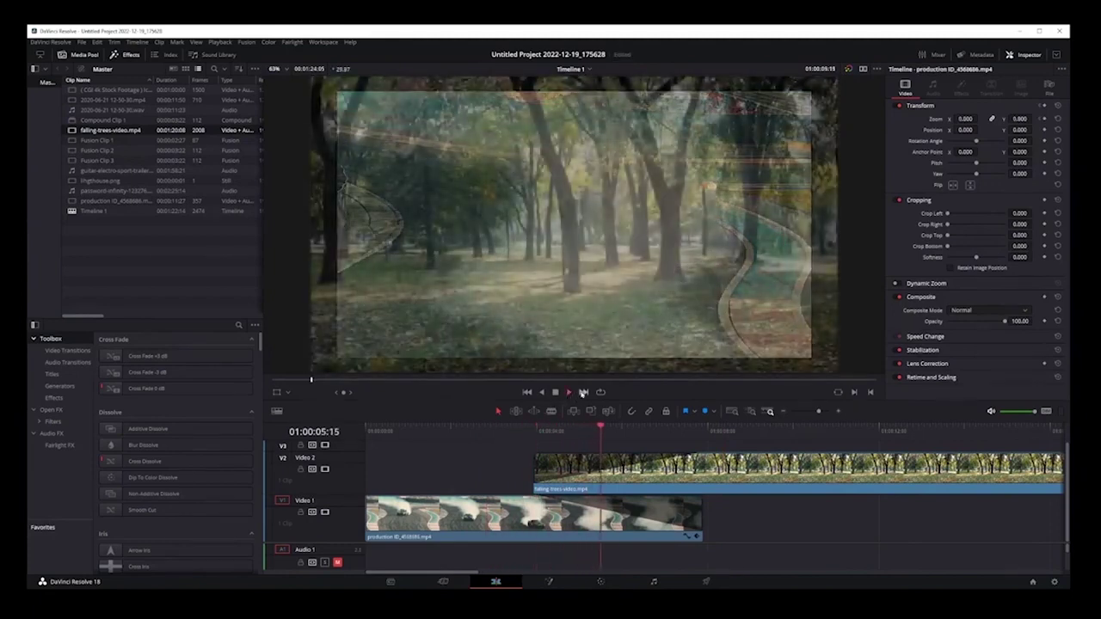
{"action": "left_click", "coordinate": [568, 392]}
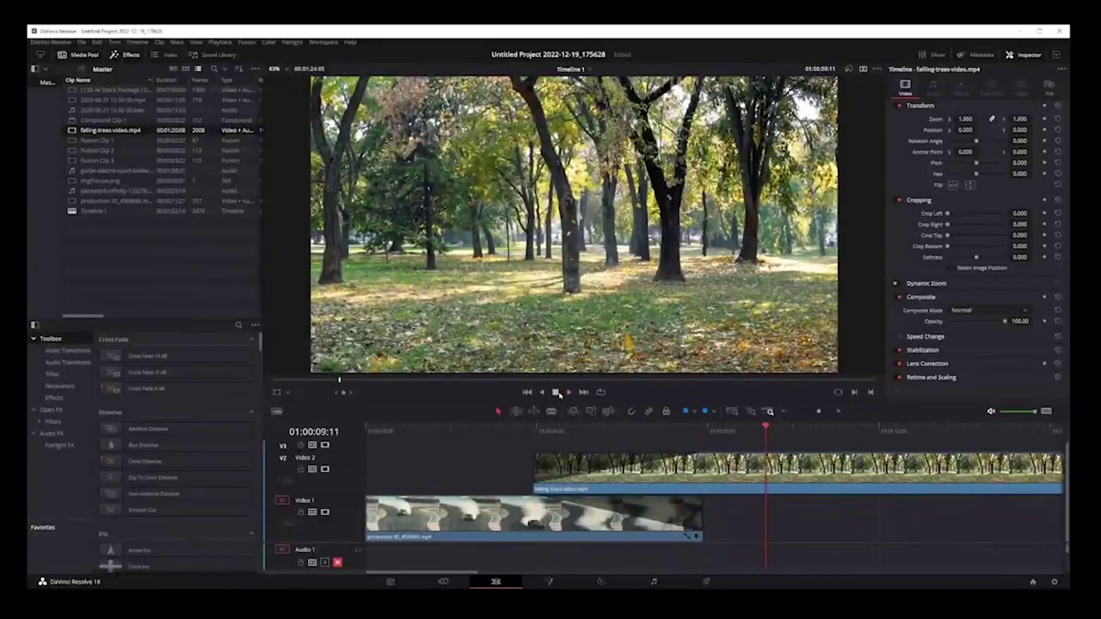
{"action": "left_click", "coordinate": [701, 456]}
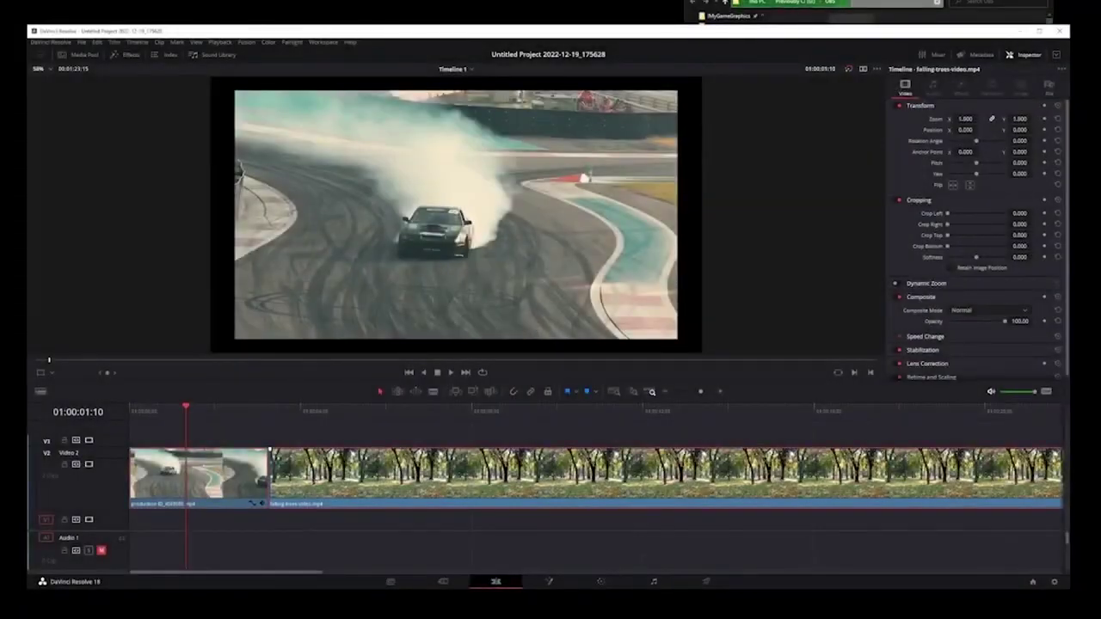
Set the drift and falling-trees clips back to back on V2 and show the video transitions library.
{"action": "mouse_move", "coordinate": [319, 482]}
{"action": "left_mouse_down"}
{"action": "mouse_move", "coordinate": [451, 481]}
{"action": "mouse_move", "coordinate": [308, 482]}
{"action": "mouse_move", "coordinate": [318, 482]}
{"action": "left_mouse_up"}
{"action": "left_click", "coordinate": [264, 440]}
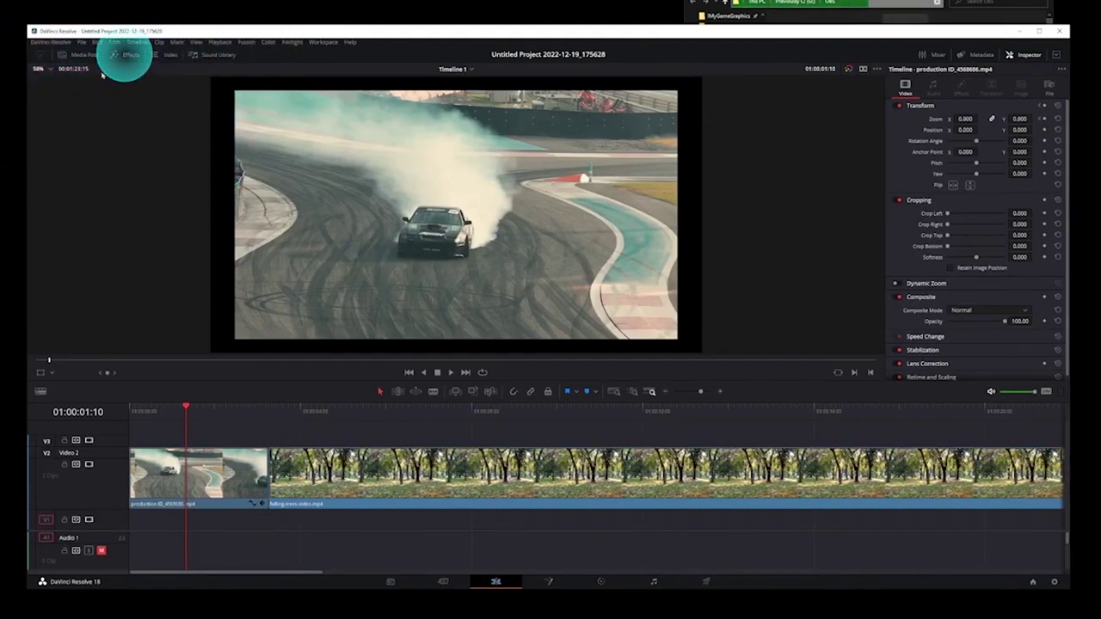
{"action": "left_click", "coordinate": [128, 54]}
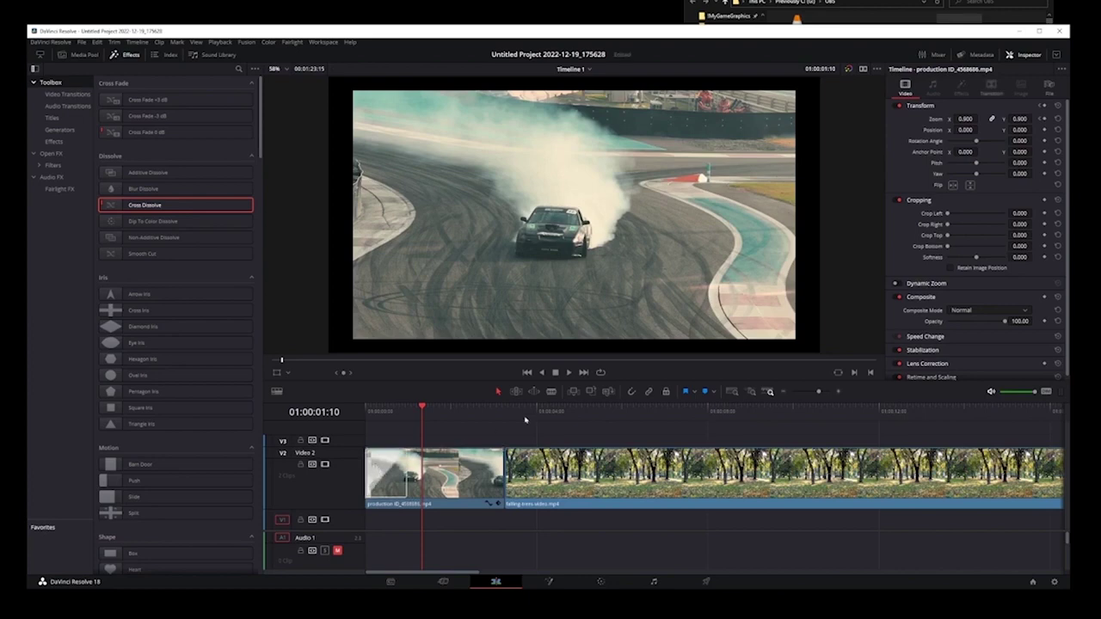
Play from the timeline start to watch the Cross Dissolve from the drift clip into falling-trees.
{"action": "left_click", "coordinate": [527, 373]}
{"action": "left_click", "coordinate": [568, 373]}
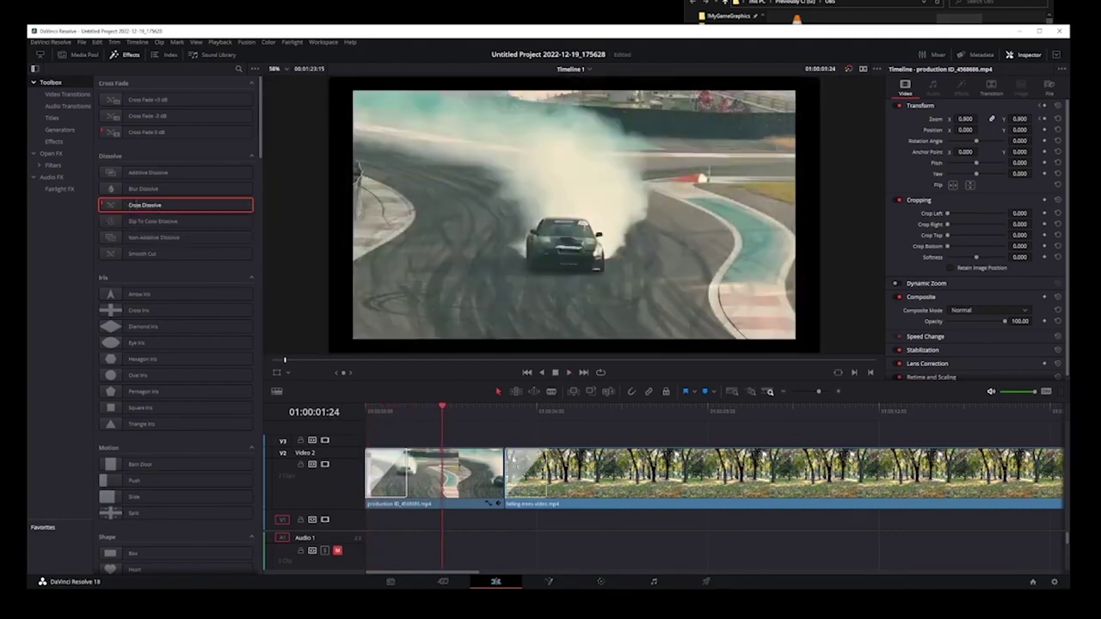
{"action": "left_click", "coordinate": [569, 375]}
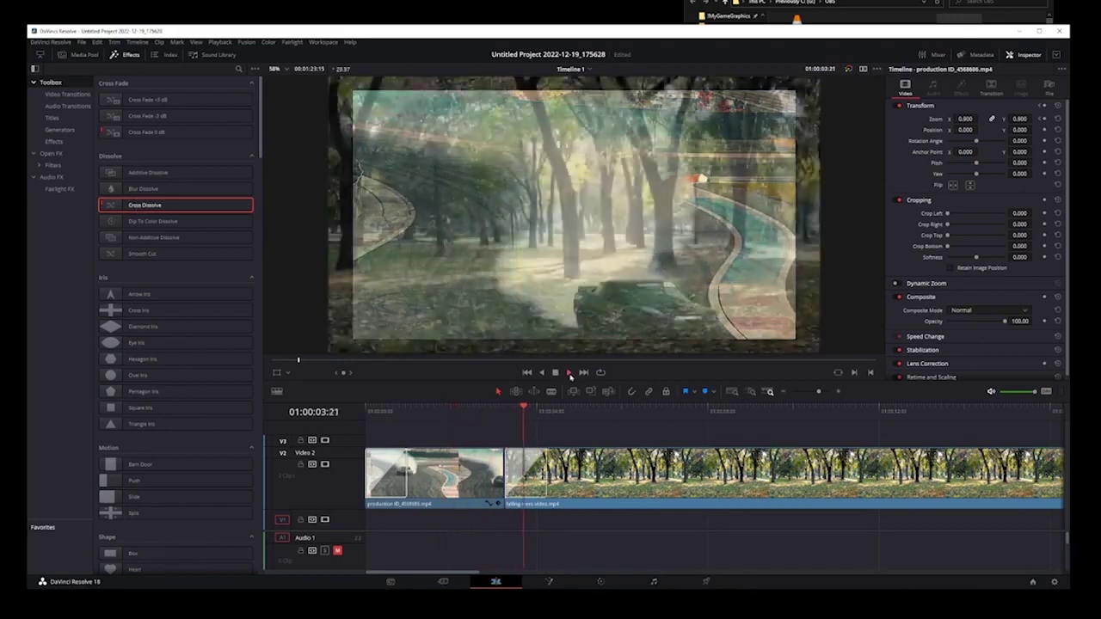
{"action": "left_click", "coordinate": [552, 374]}
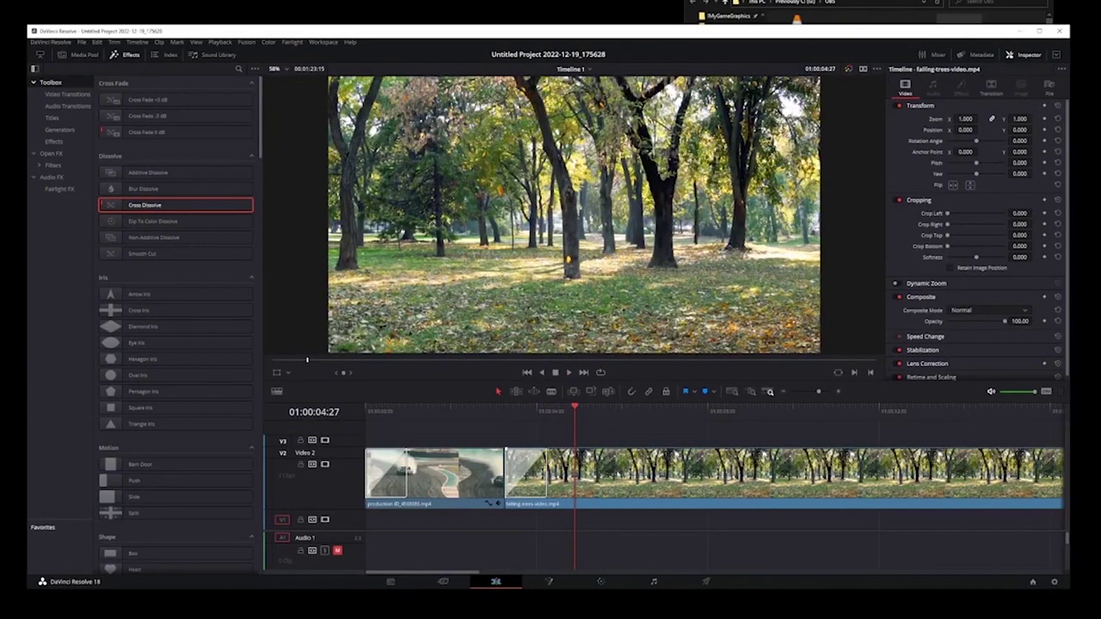
Show the Cross Dissolve's settings, slide the falling-trees clip earlier, and preview the transition.
{"action": "left_click", "coordinate": [526, 474]}
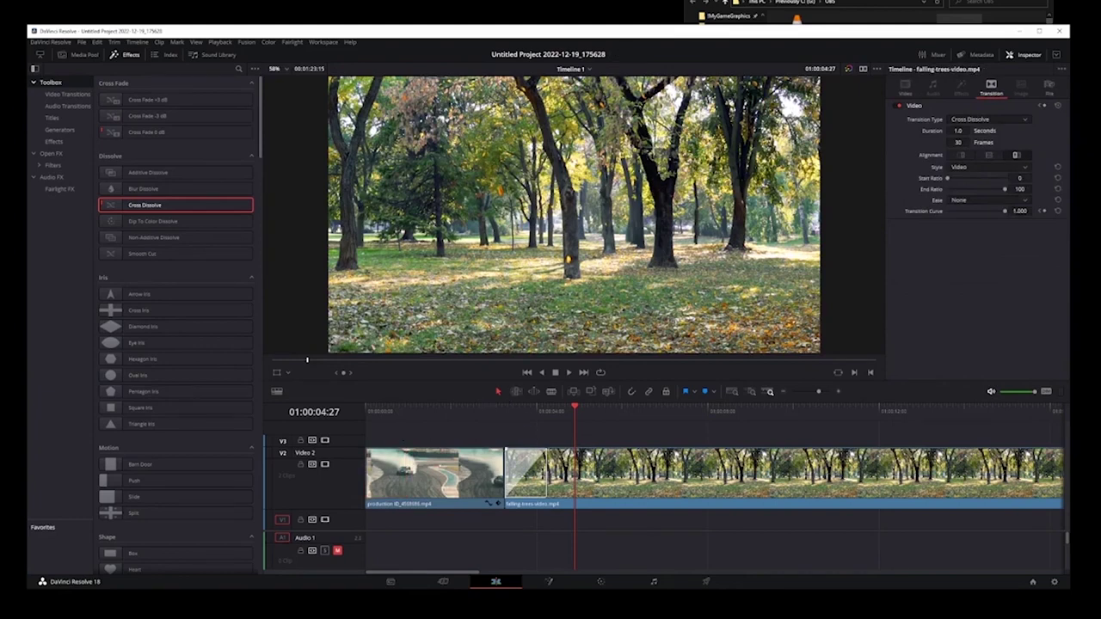
{"action": "left_click_drag", "start_coordinate": [710, 478], "coordinate": [651, 478]}
{"action": "left_click", "coordinate": [528, 372]}
{"action": "key", "text": "space"}
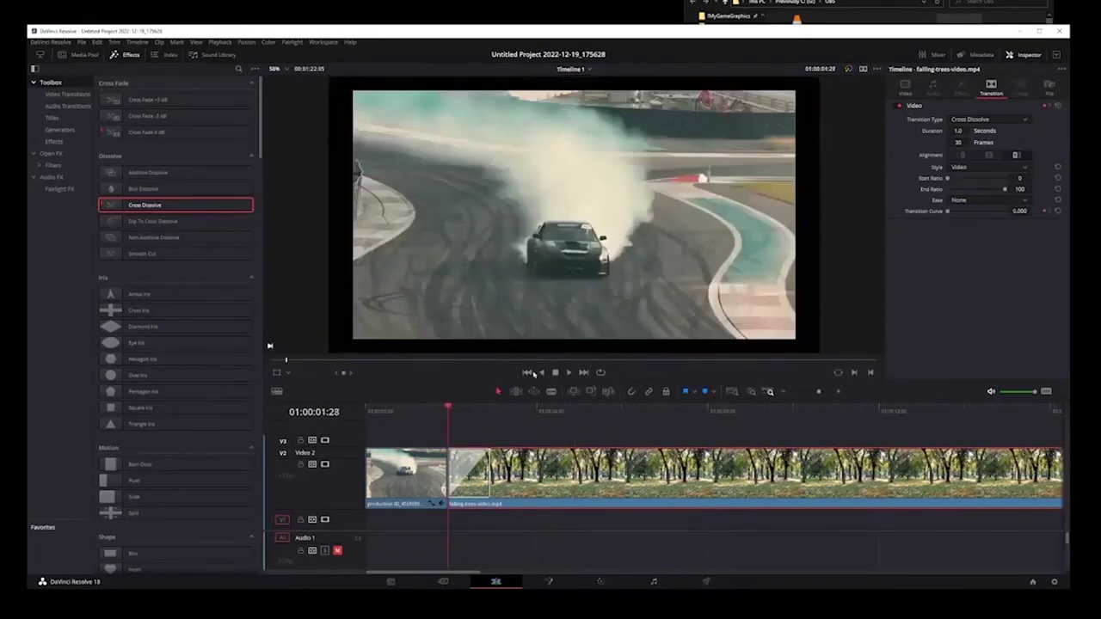
{"action": "left_click", "coordinate": [555, 373]}
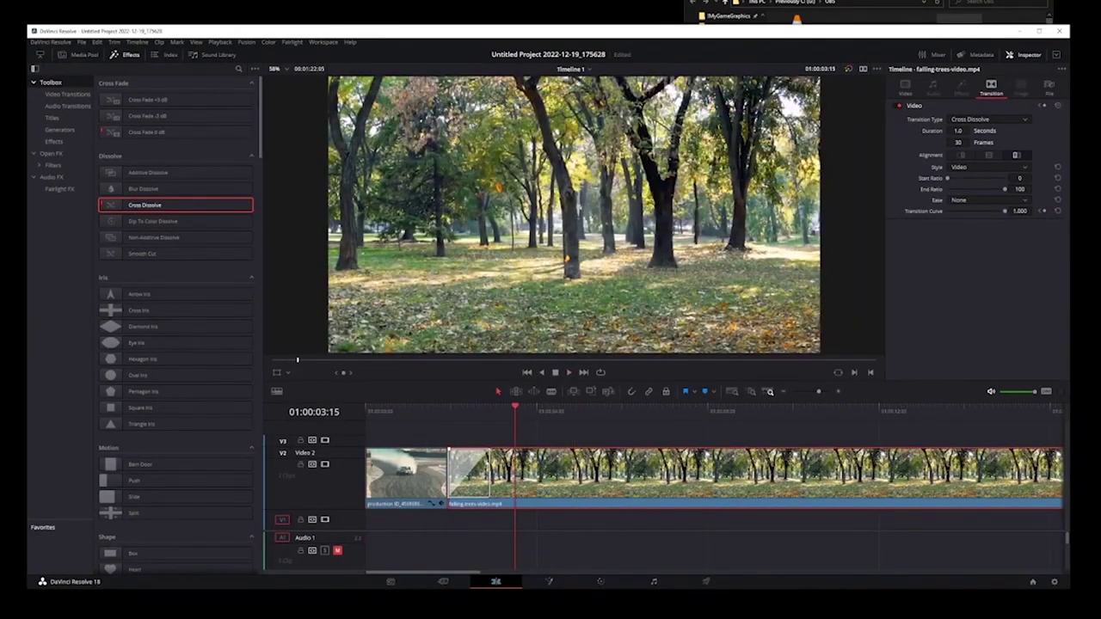
Extend the Cross Dissolve to 118 frames and play it back to preview.
{"action": "left_click_drag", "start_coordinate": [491, 475], "coordinate": [615, 475]}
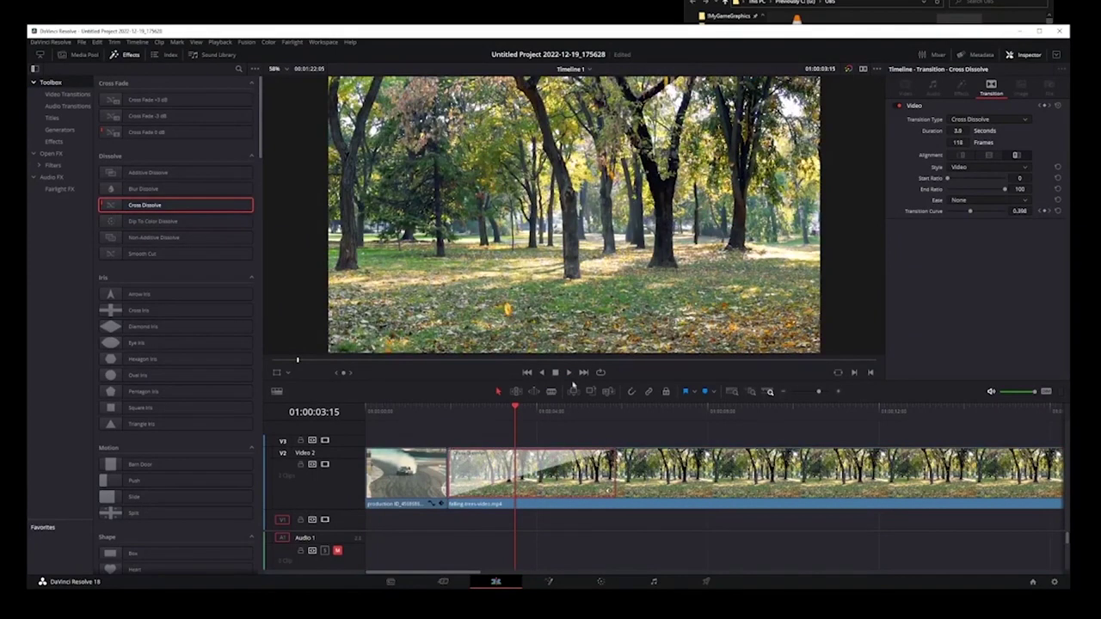
{"action": "key", "text": "j"}
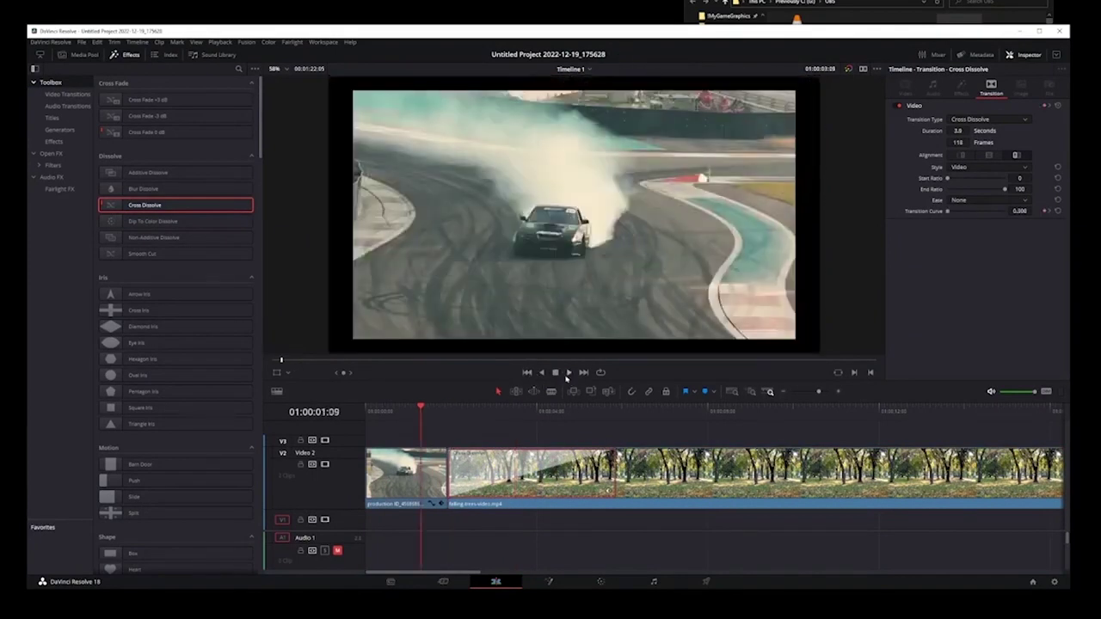
{"action": "left_click", "coordinate": [568, 374]}
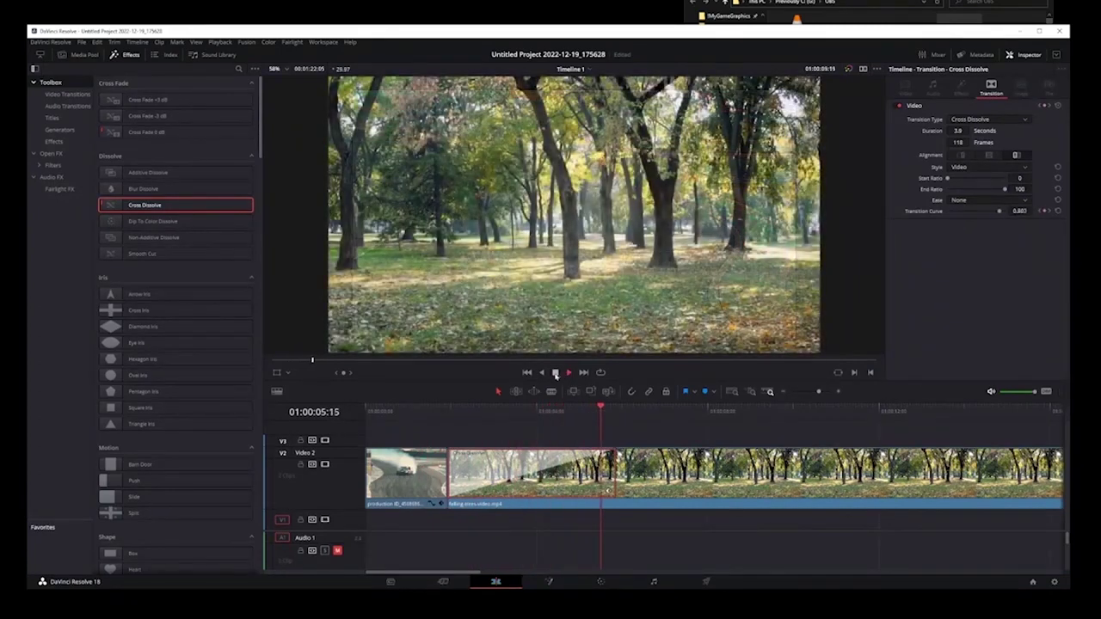
{"action": "left_click", "coordinate": [556, 373]}
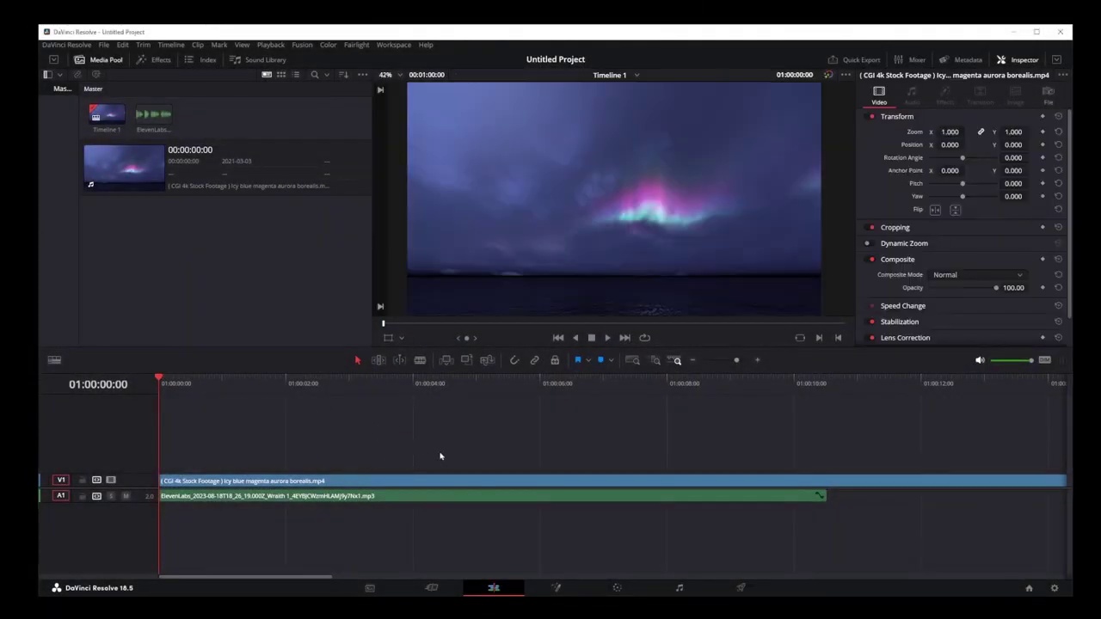
Switch to the Fairlight page and select the Audio 1 track header.
{"action": "left_click", "coordinate": [680, 589]}
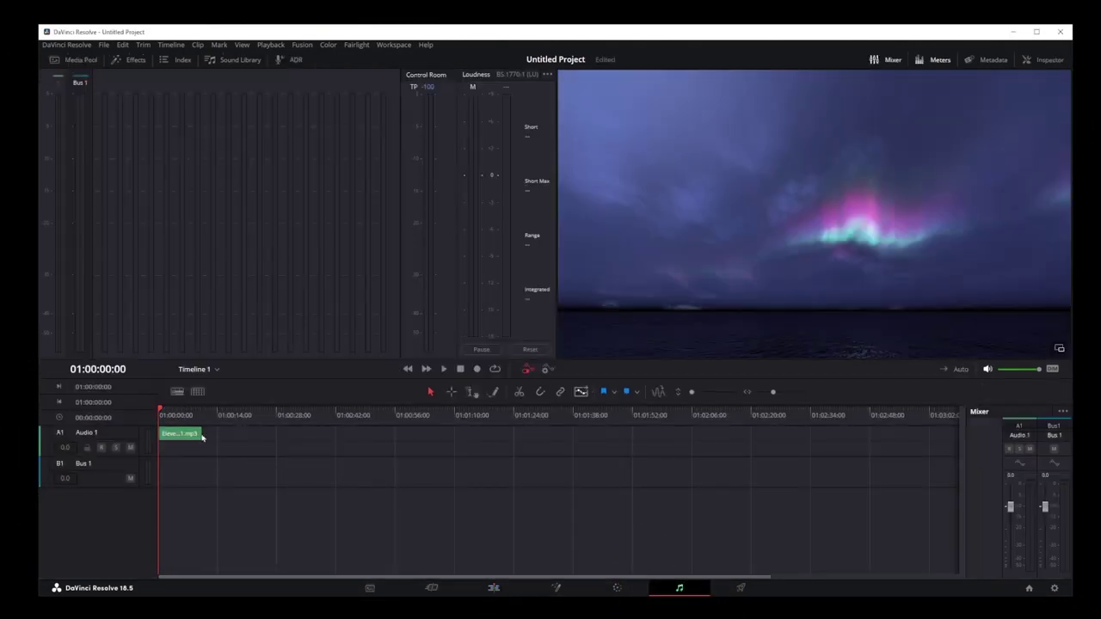
{"action": "left_click", "coordinate": [121, 435]}
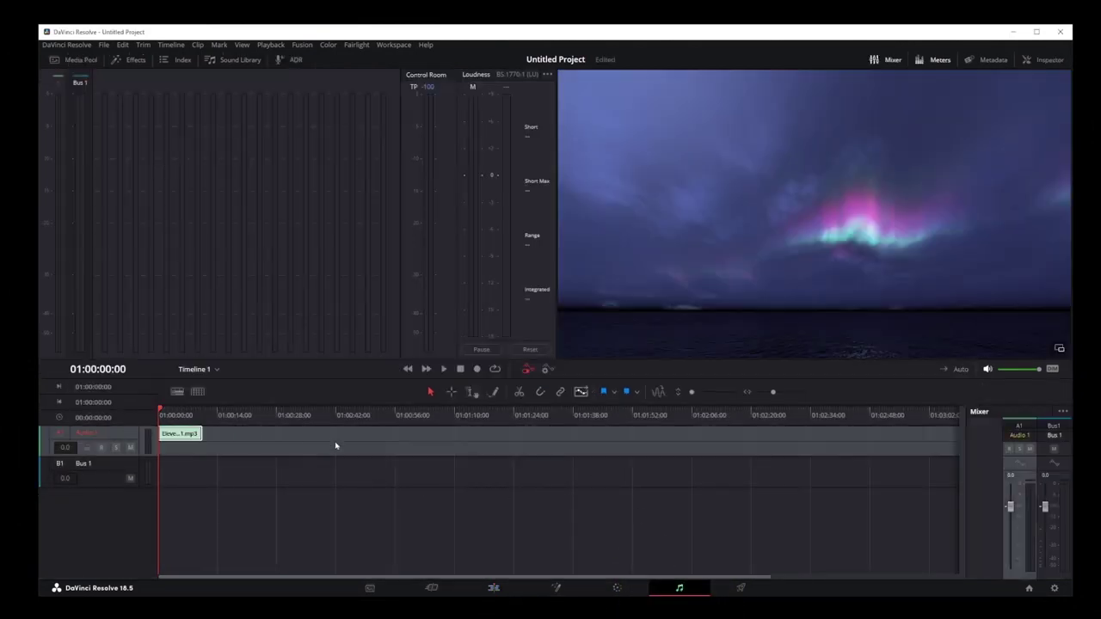
In Preferences' Video and Audio I/O, set the input device to Microphone (FIFINE K678 Microphone).
{"action": "left_click", "coordinate": [67, 45]}
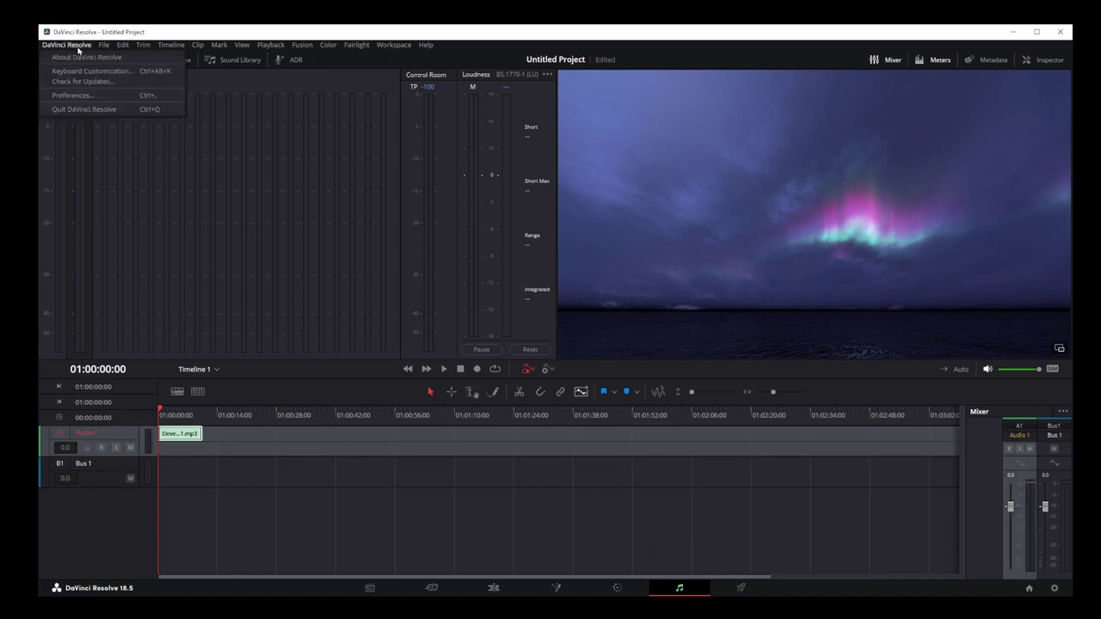
{"action": "left_click", "coordinate": [72, 95]}
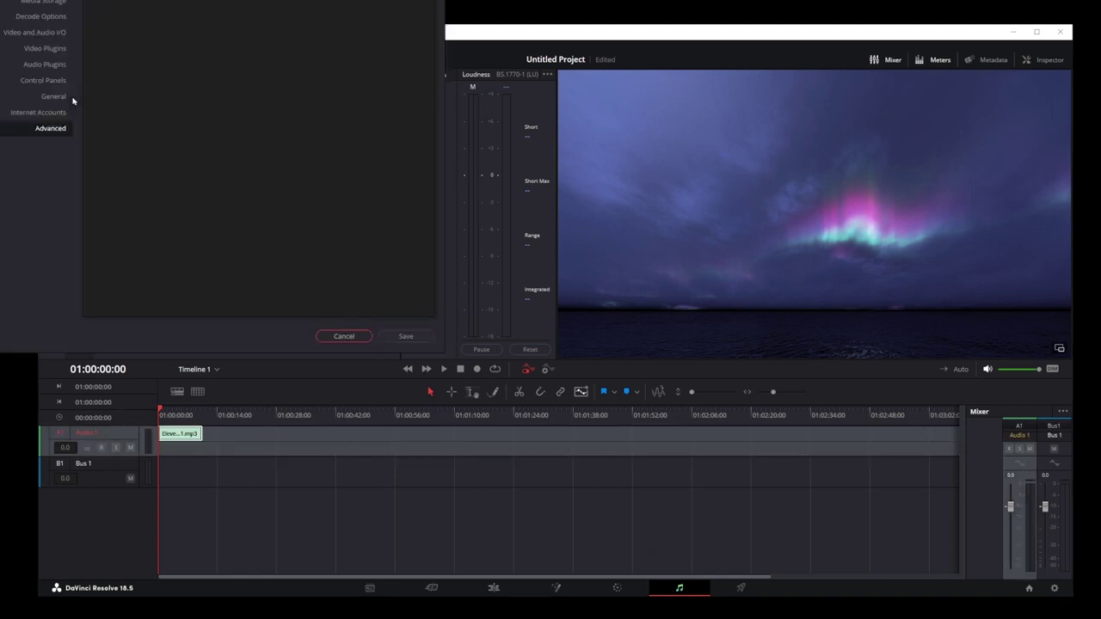
{"action": "left_click_drag", "start_coordinate": [226, 1], "coordinate": [635, 143]}
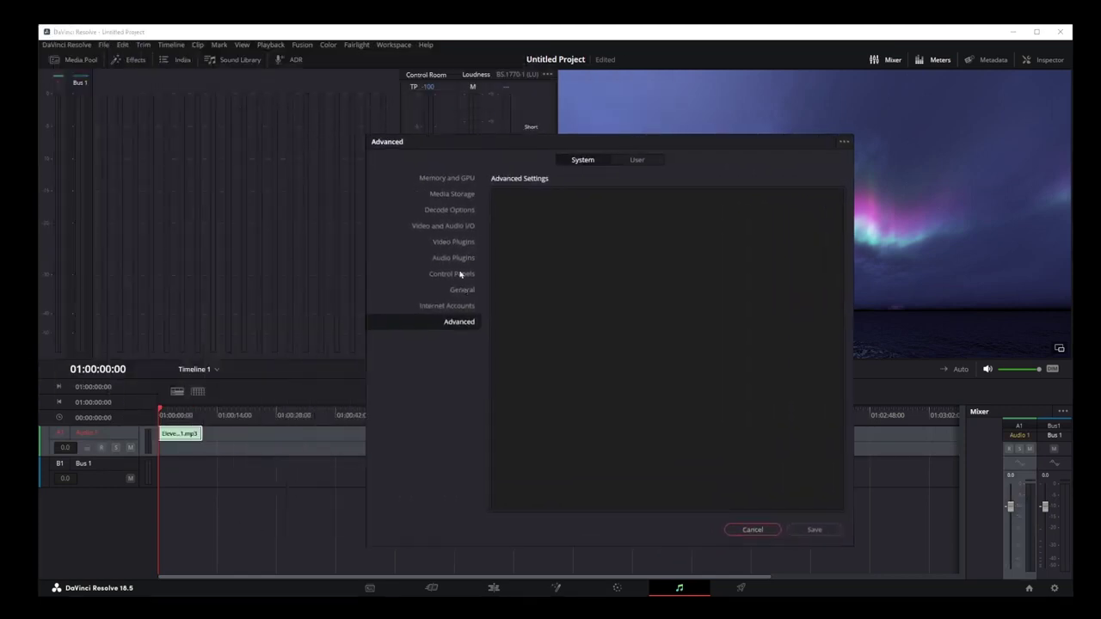
{"action": "left_click", "coordinate": [467, 227]}
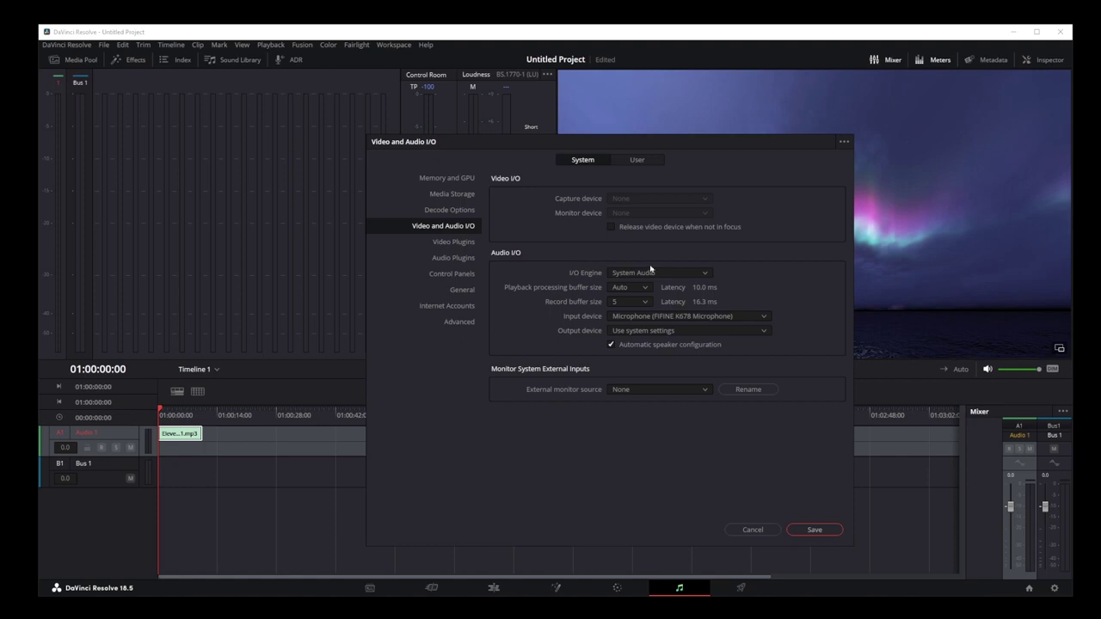
{"action": "left_click", "coordinate": [656, 317]}
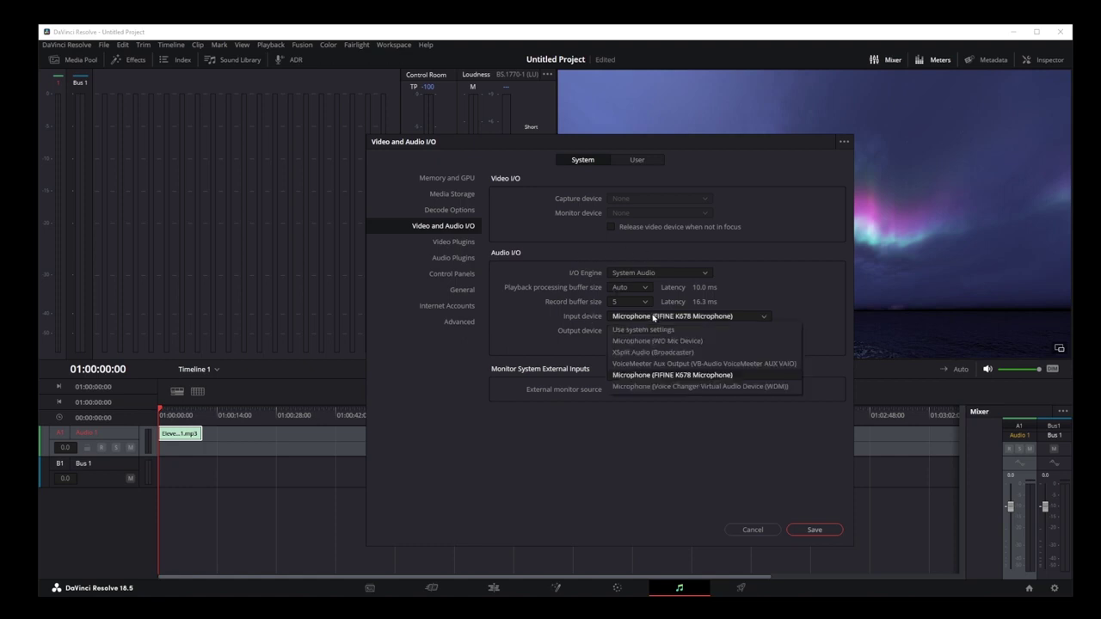
{"action": "left_click", "coordinate": [659, 376]}
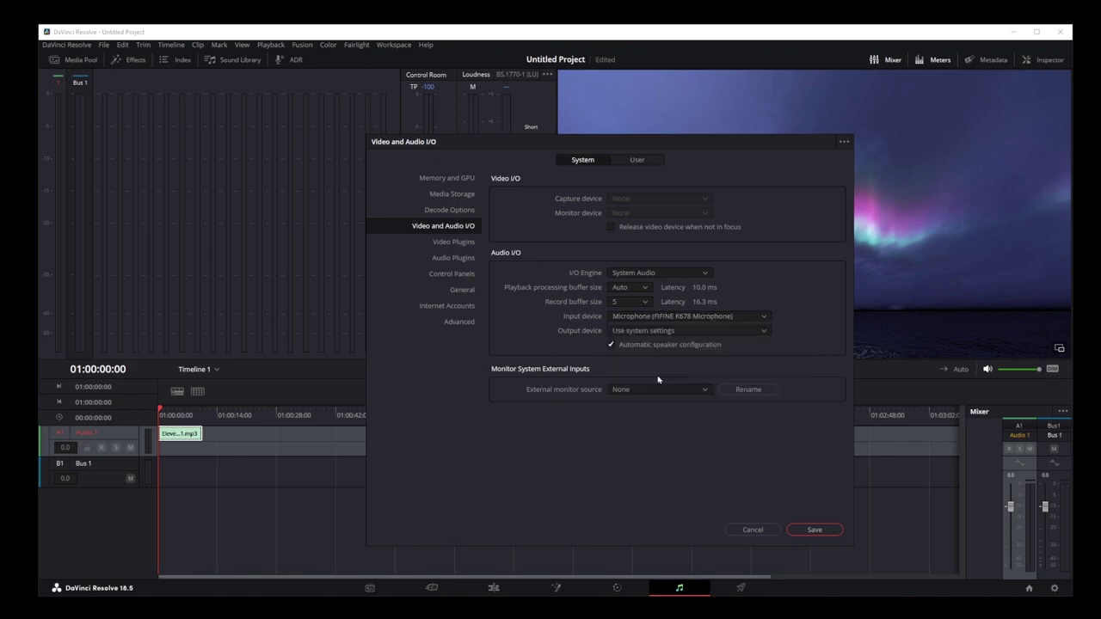
Save the audio preferences and add a new mono Audio 2 track below Audio 1.
{"action": "left_click", "coordinate": [814, 529]}
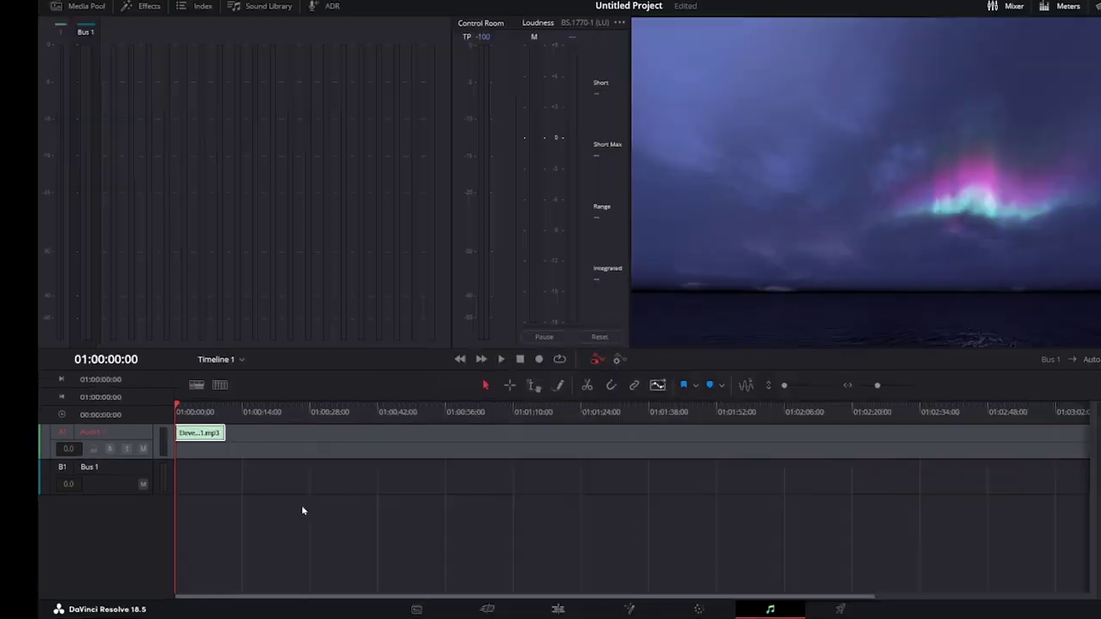
{"action": "right_click", "coordinate": [92, 504]}
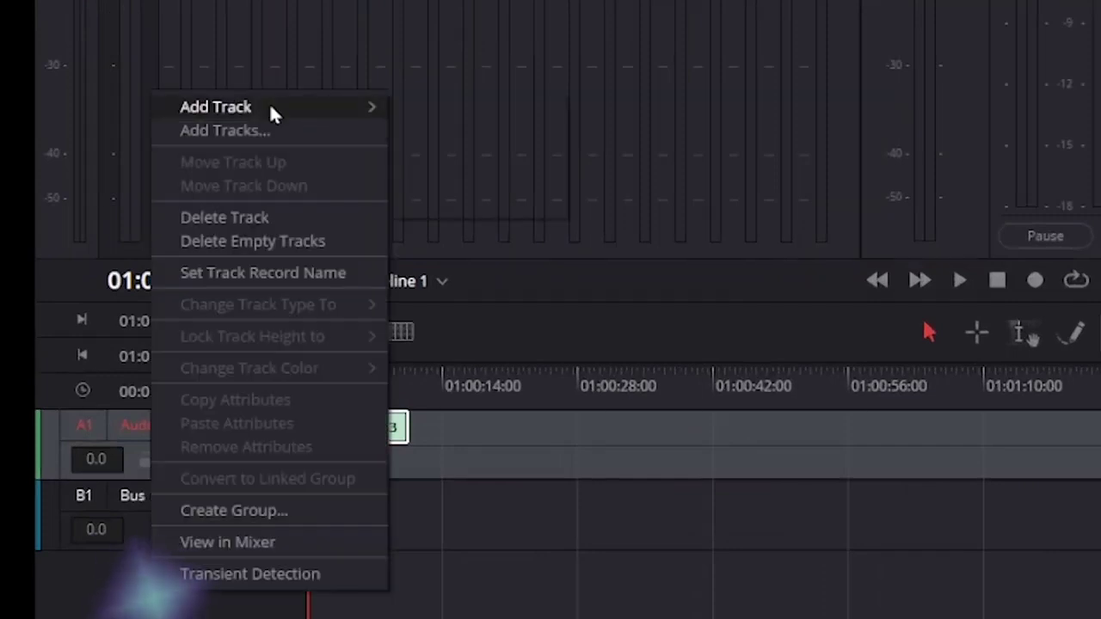
{"action": "mouse_move", "coordinate": [270, 105]}
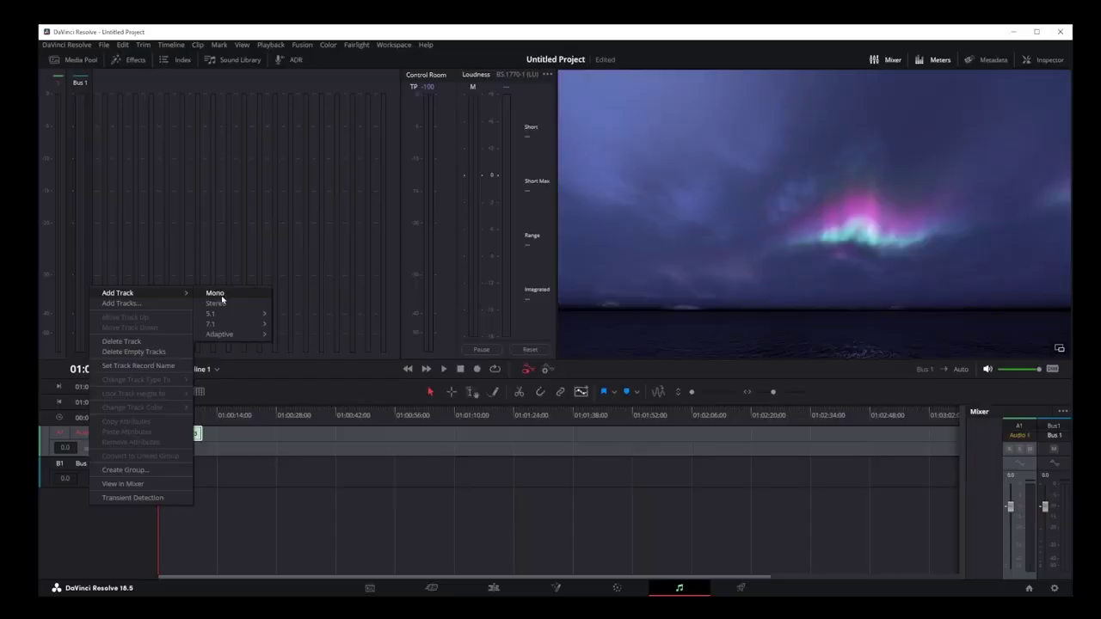
{"action": "left_click", "coordinate": [453, 114]}
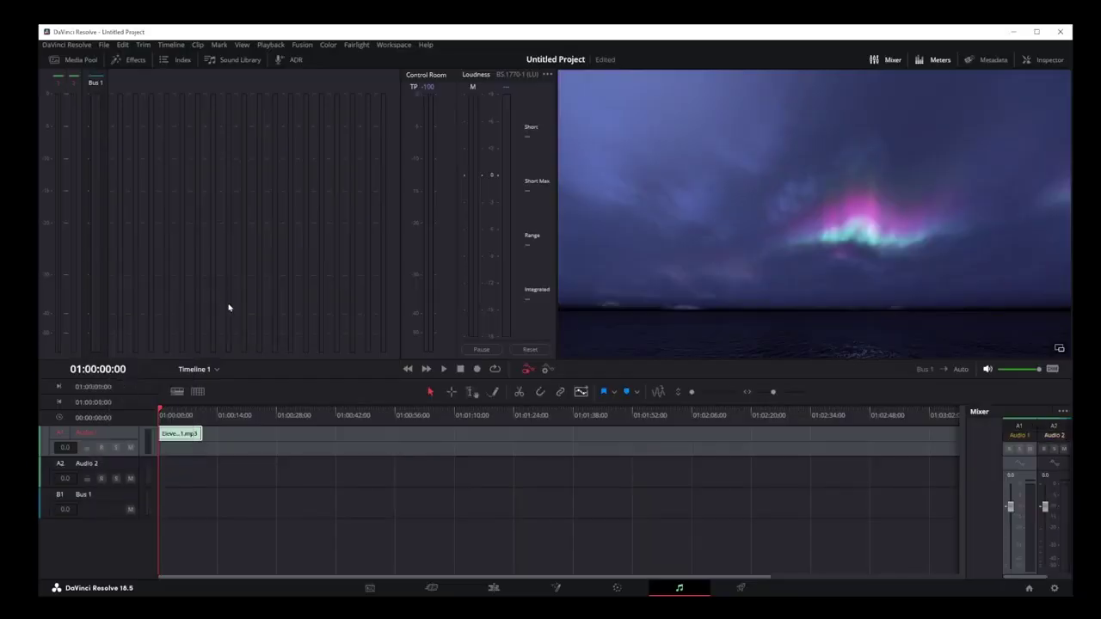
Select the new Audio 2 track and make a brief test recording.
{"action": "left_click", "coordinate": [115, 469]}
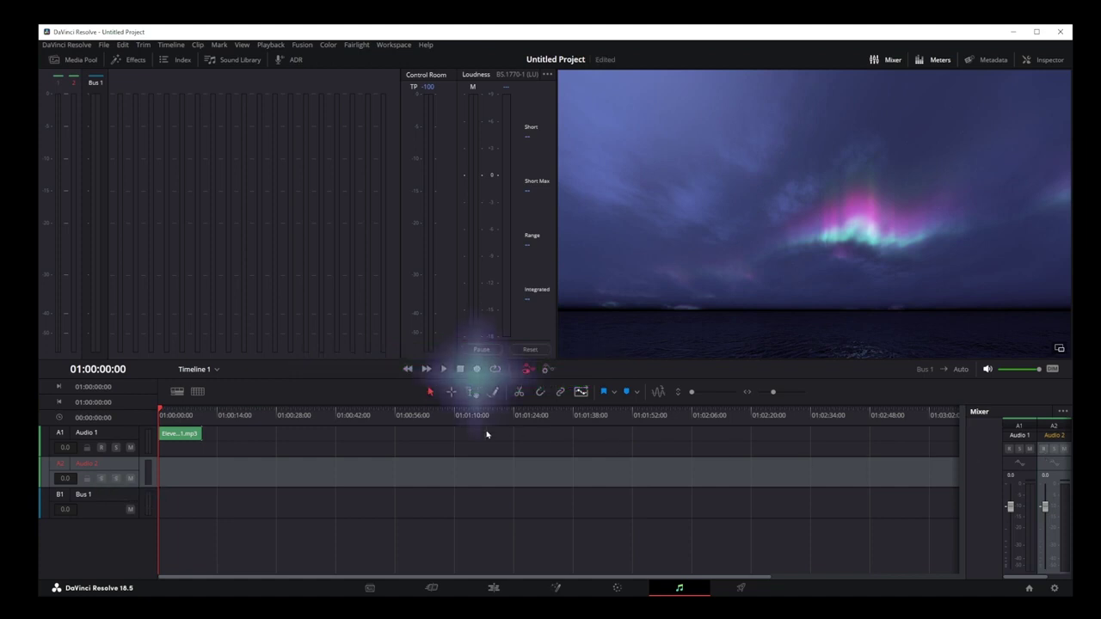
{"action": "left_click", "coordinate": [477, 368]}
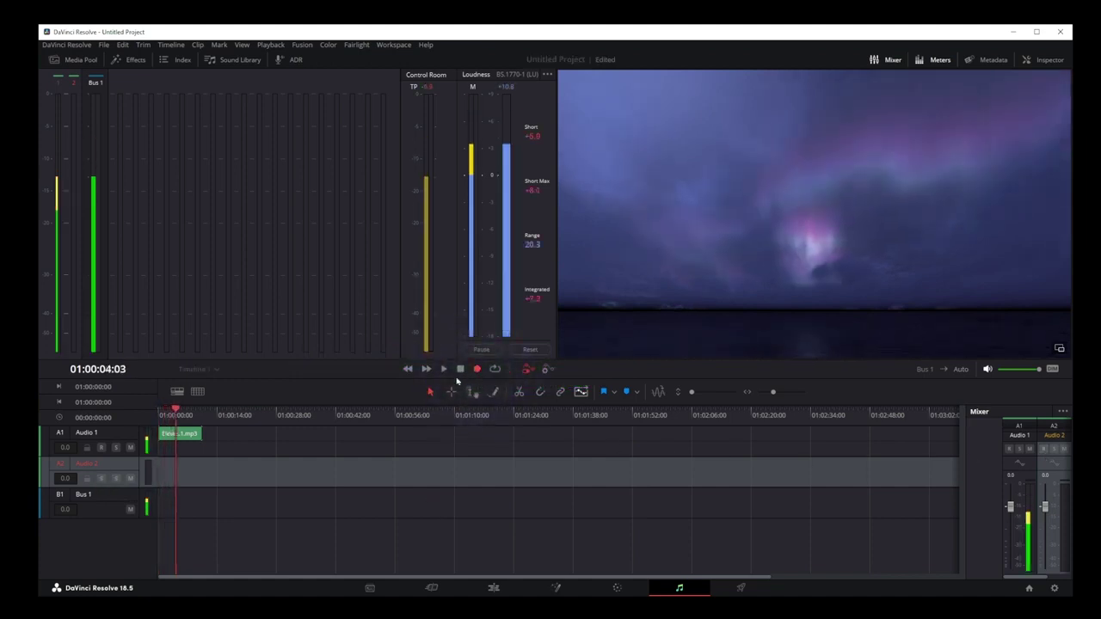
{"action": "key", "text": "space"}
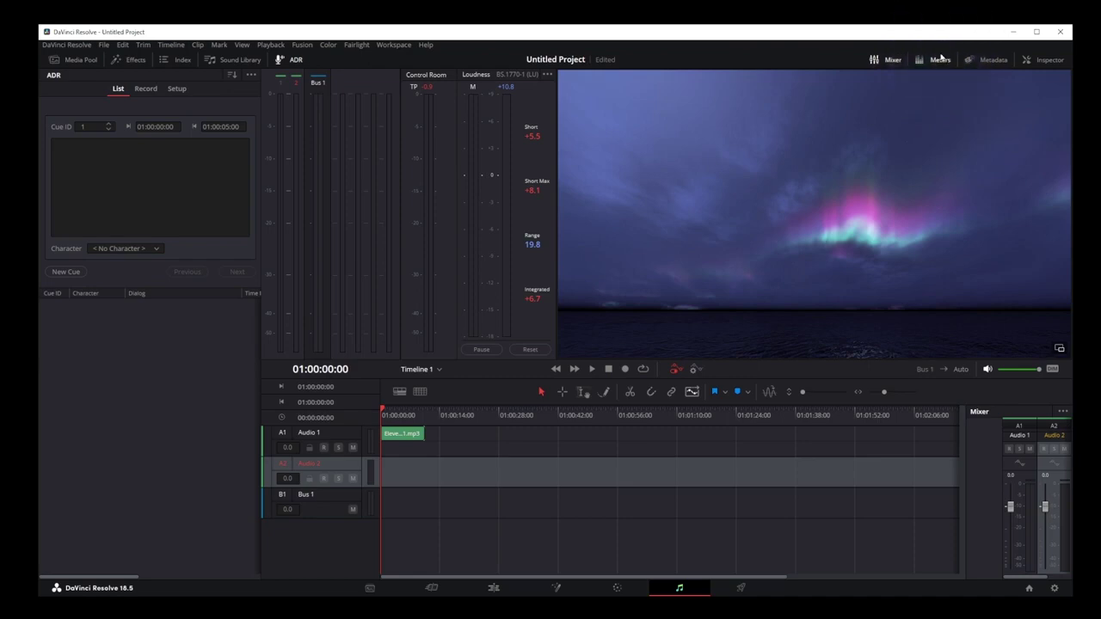
Patch both microphone inputs to Audio 1-L, Audio 1-R and Audio 2 through A2's Input window.
{"action": "left_click", "coordinate": [940, 59]}
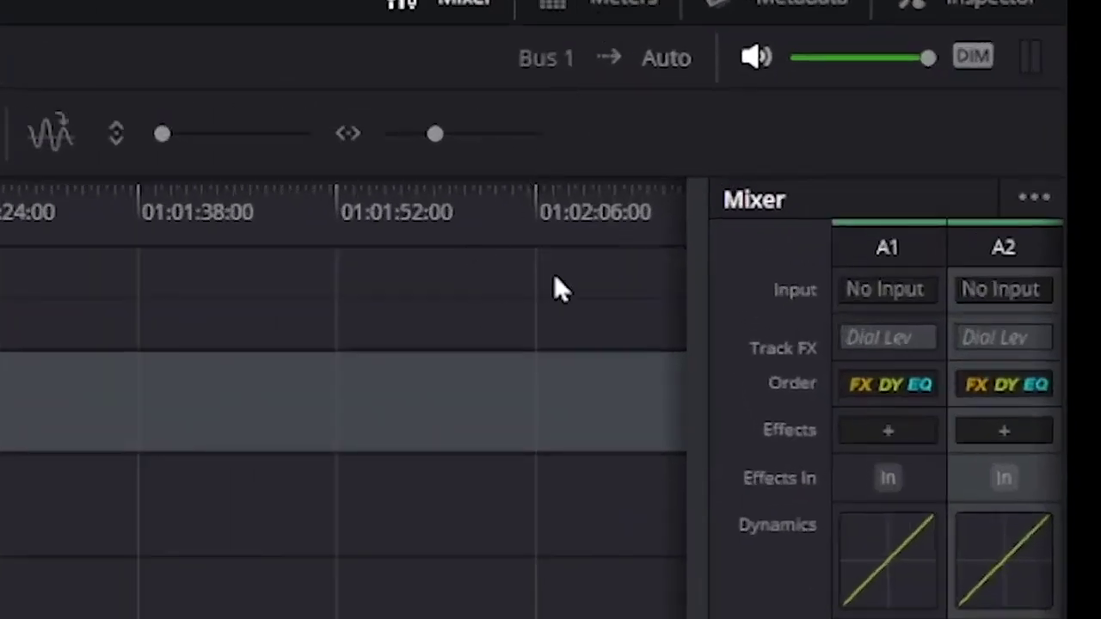
{"action": "left_click", "coordinate": [1012, 288]}
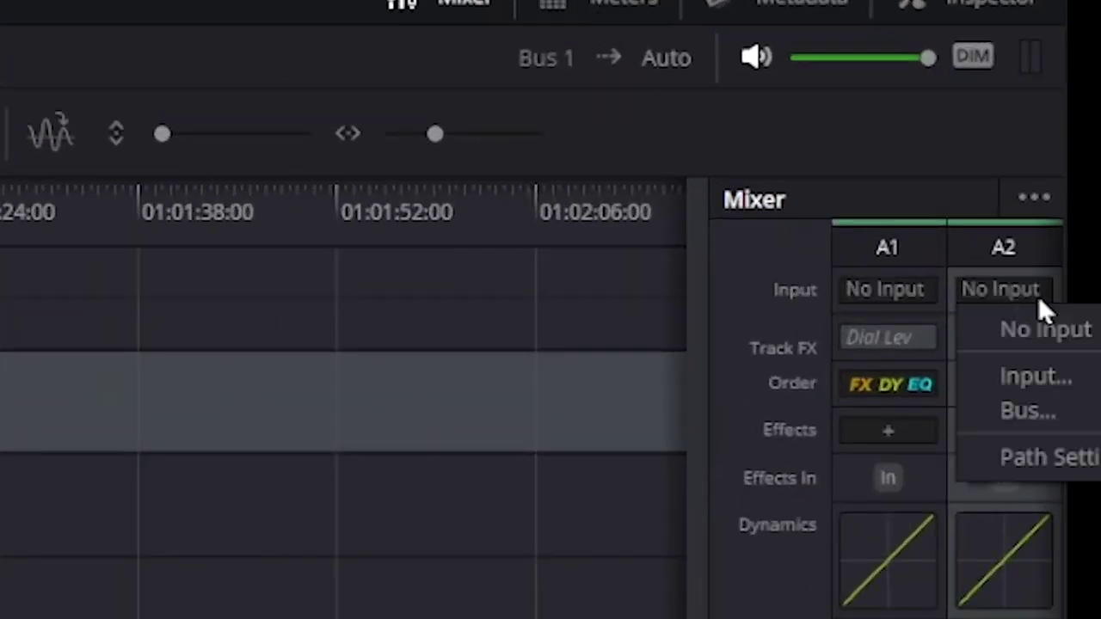
{"action": "left_click", "coordinate": [1063, 379]}
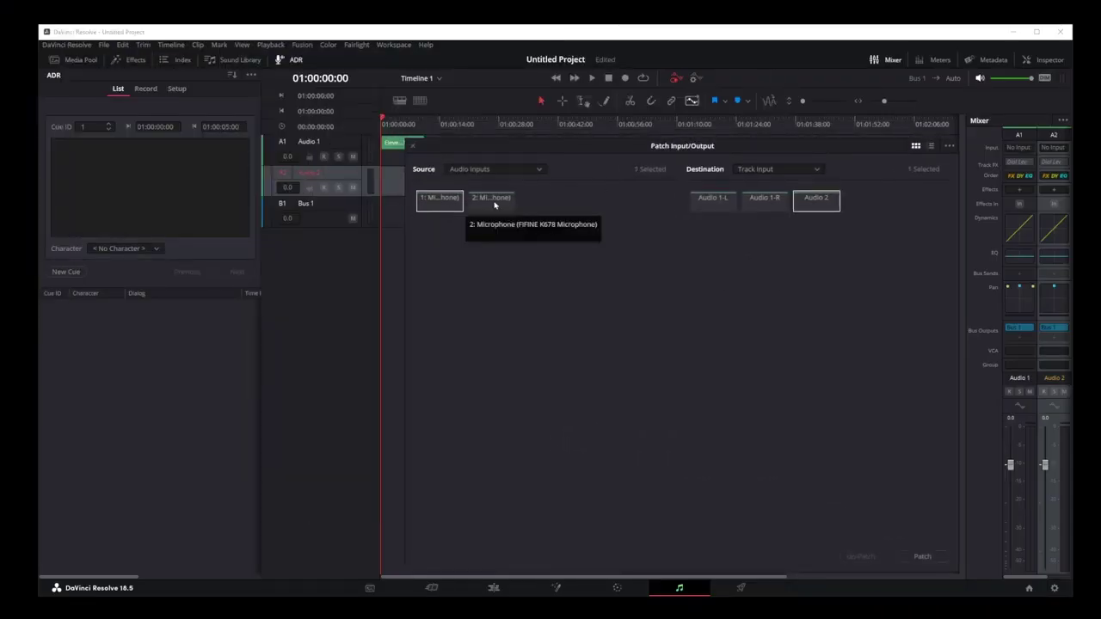
{"action": "left_click", "coordinate": [495, 205]}
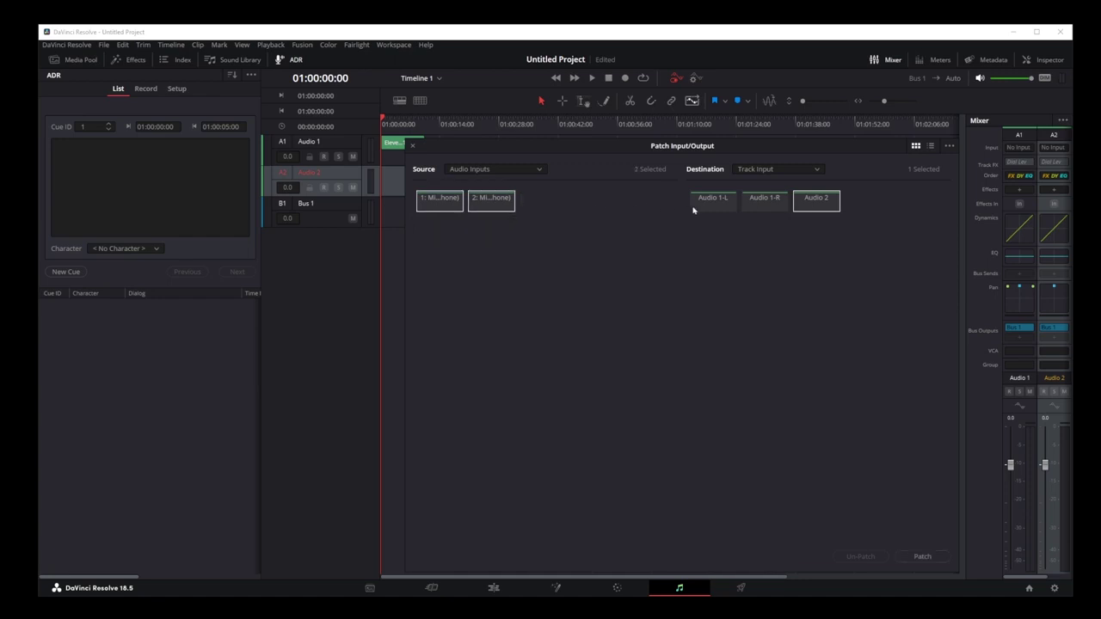
{"action": "left_click", "coordinate": [753, 206]}
{"action": "left_click", "coordinate": [715, 204]}
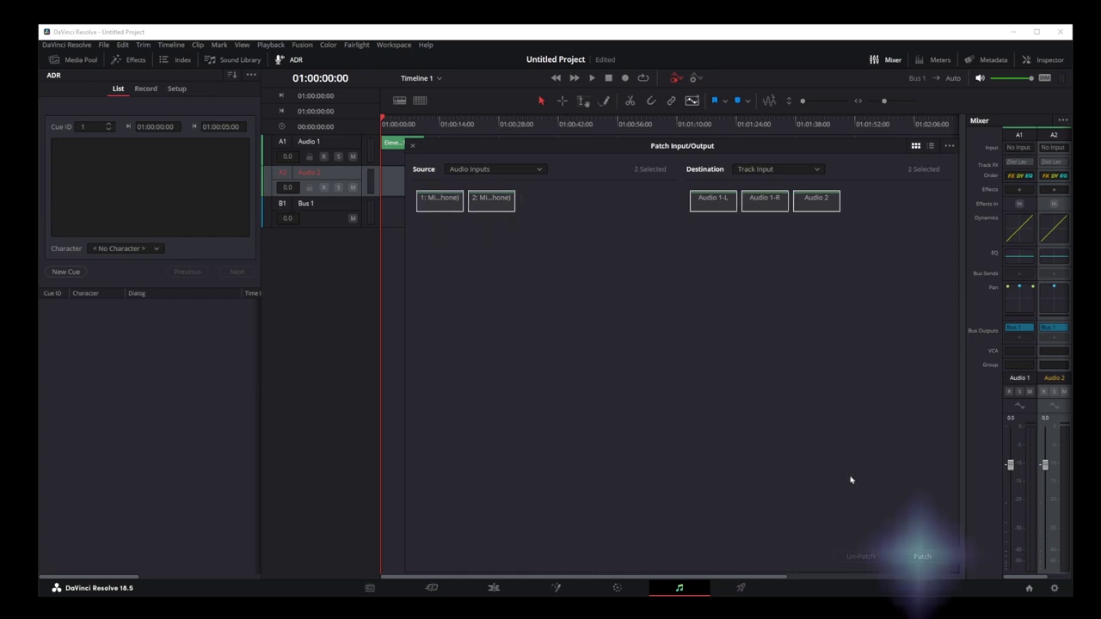
{"action": "left_click", "coordinate": [920, 559]}
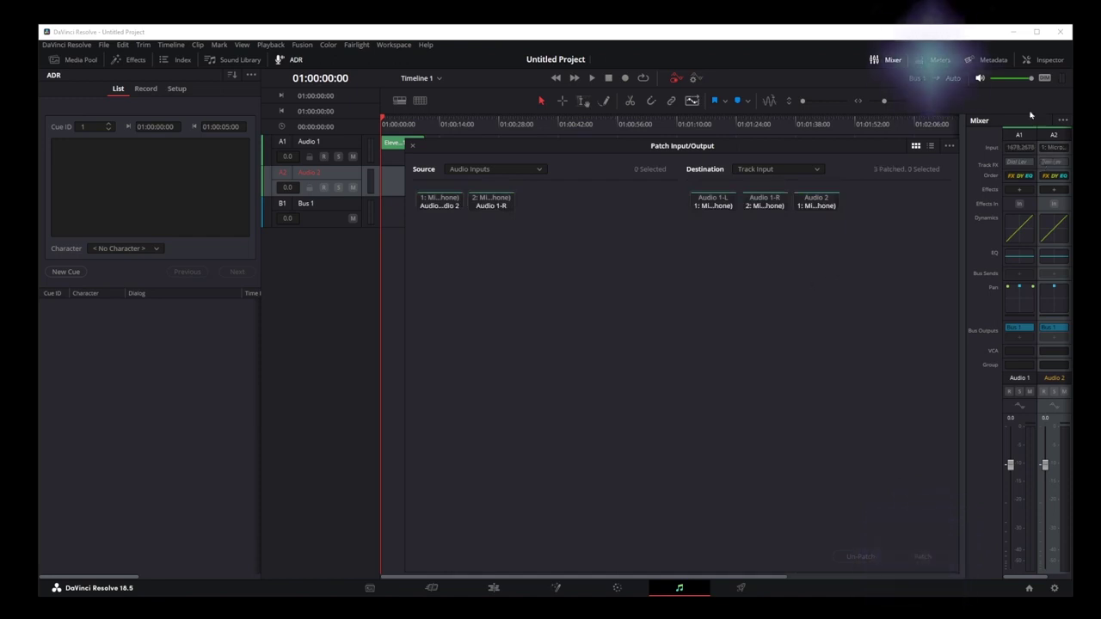
{"action": "left_click", "coordinate": [937, 60]}
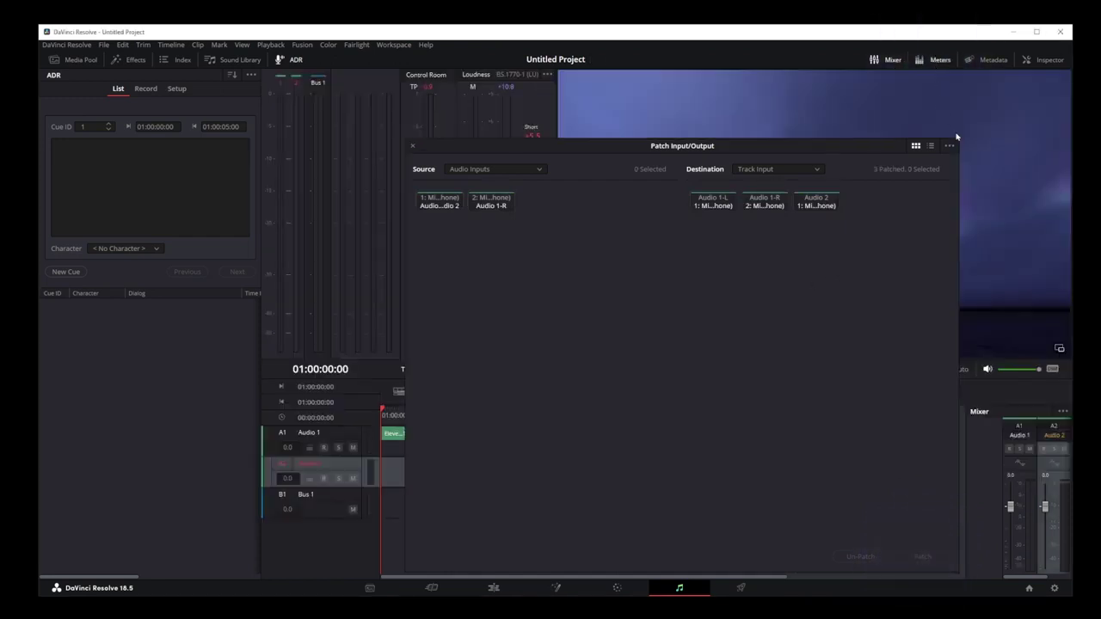
Mute Audio 1, arm Audio 2, and record a short voiceover take, Audio 2_001.
{"action": "left_click", "coordinate": [412, 148]}
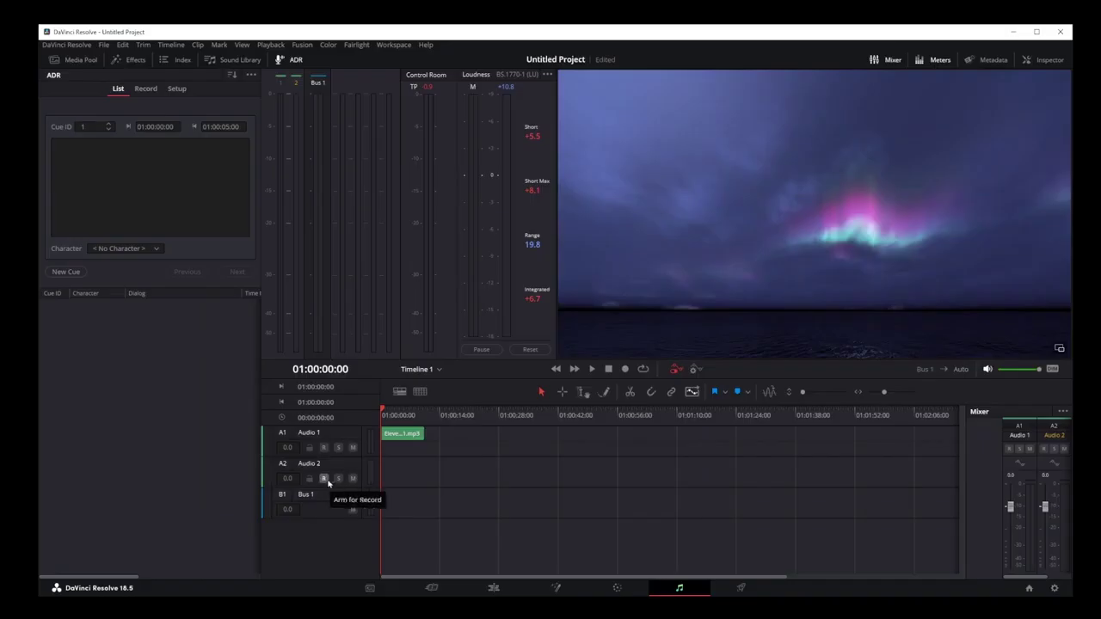
{"action": "left_click", "coordinate": [324, 480]}
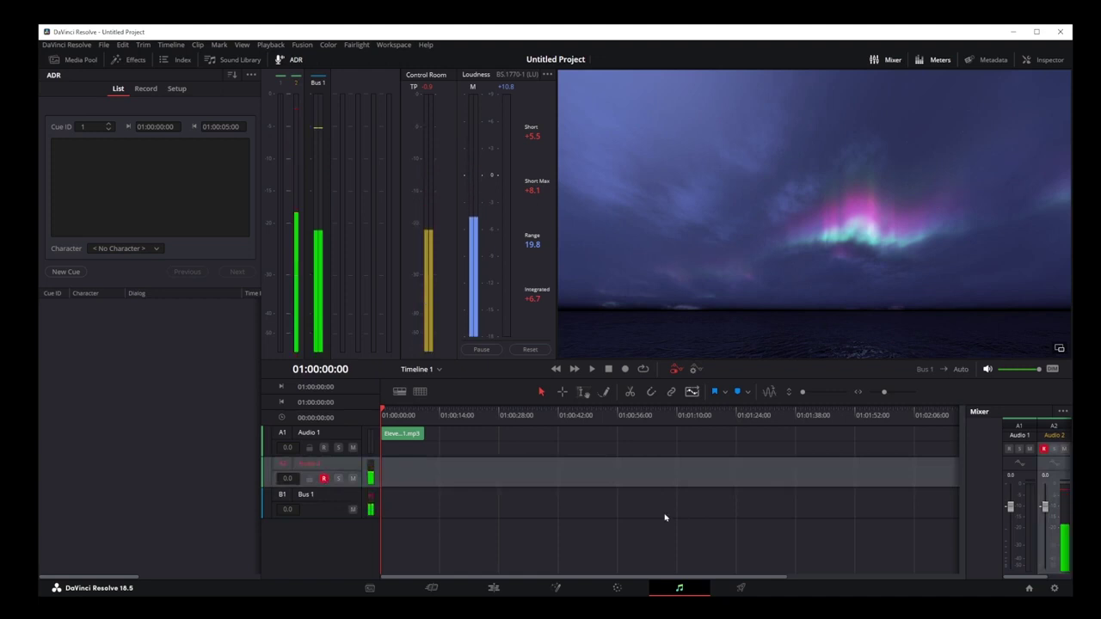
{"action": "key", "text": "ctrl+z"}
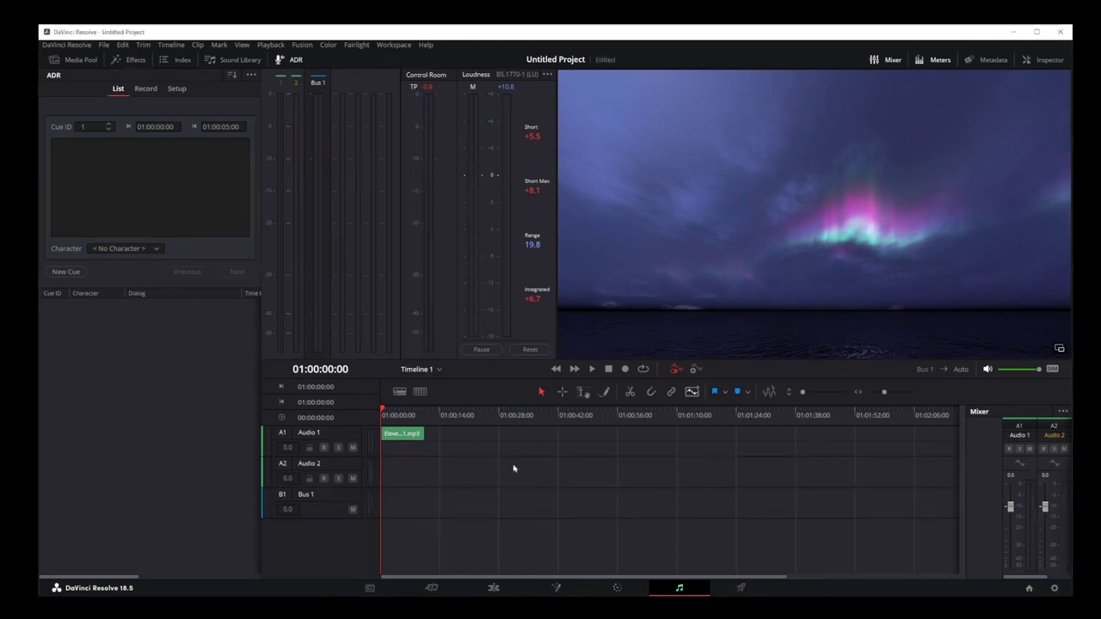
{"action": "left_click", "coordinate": [352, 448]}
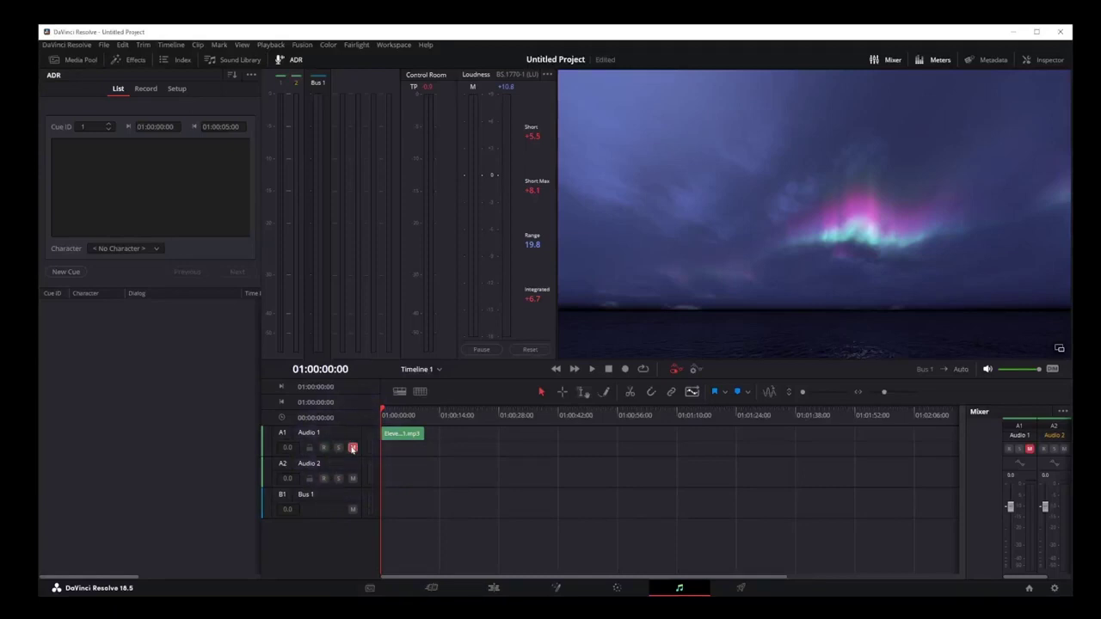
{"action": "left_click", "coordinate": [366, 479]}
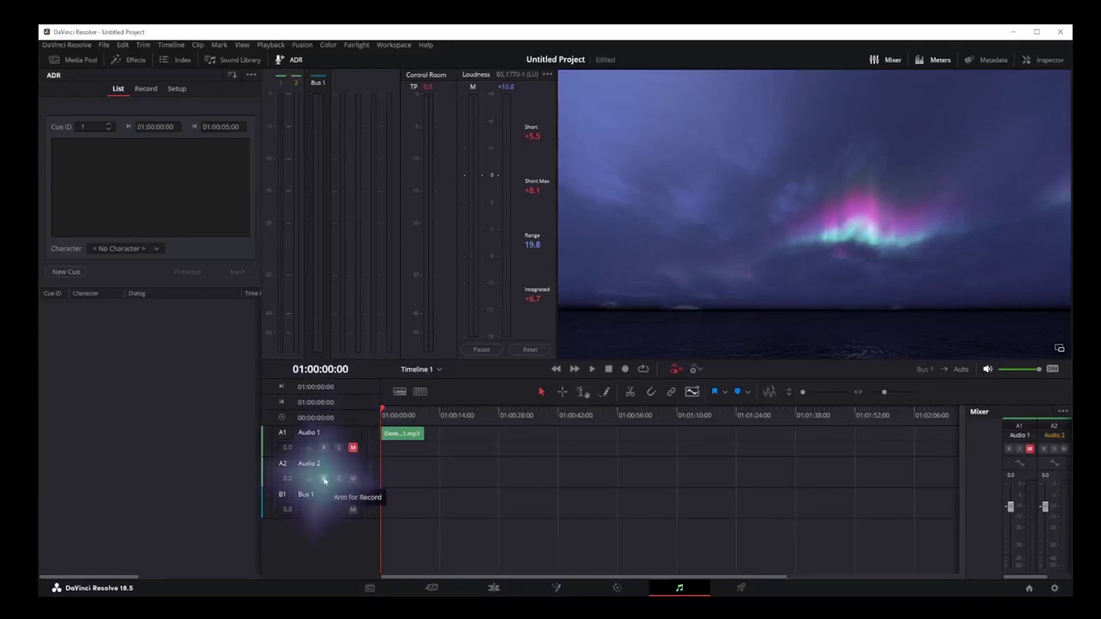
{"action": "left_click", "coordinate": [323, 478]}
{"action": "left_click", "coordinate": [625, 369]}
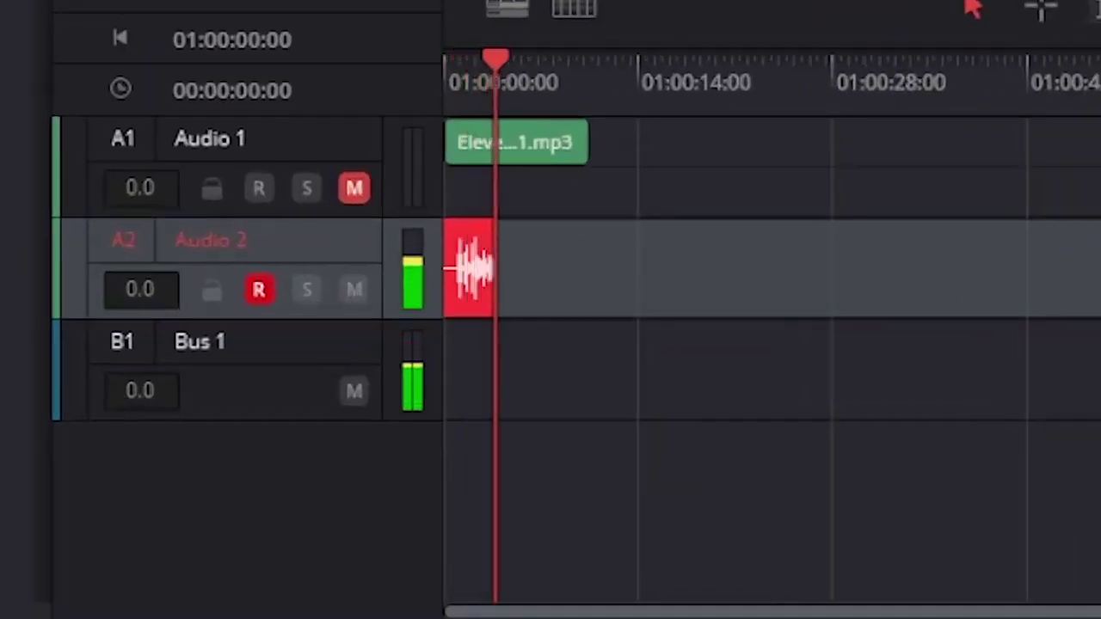
{"action": "key", "text": "space"}
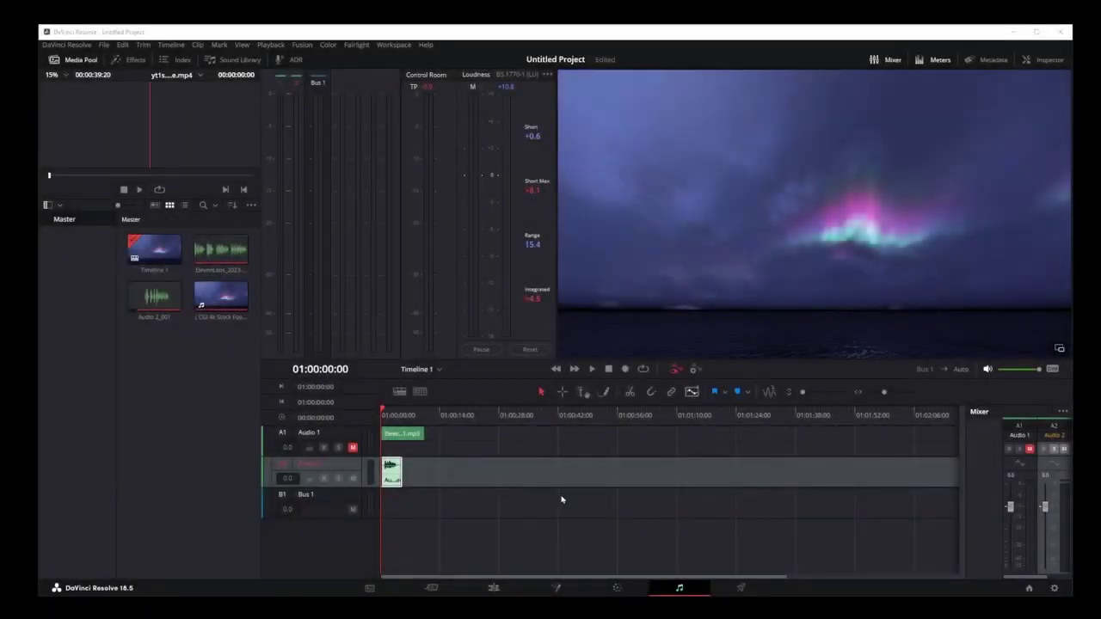
Delete the Audio 2_001 take from the Audio 2 track on the Edit page.
{"action": "left_click", "coordinate": [560, 499]}
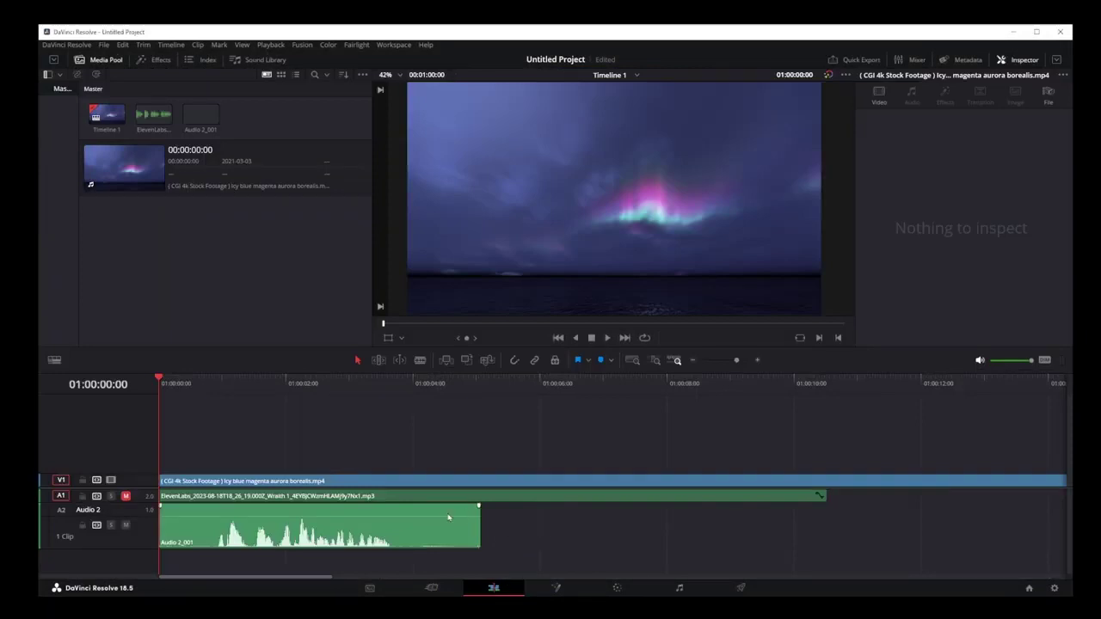
{"action": "left_click", "coordinate": [433, 525]}
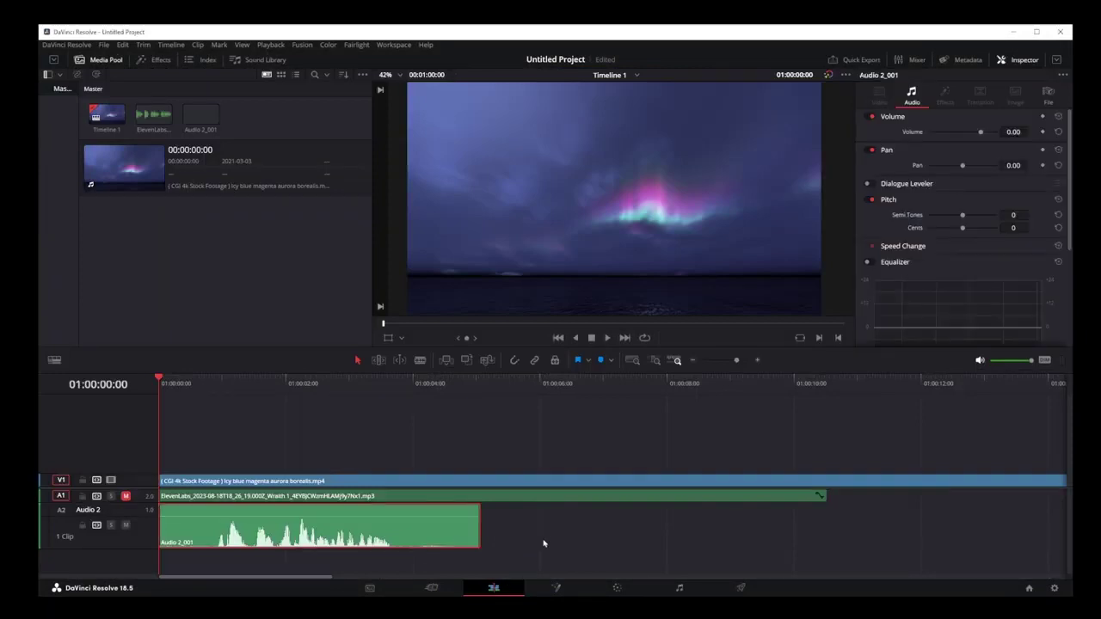
{"action": "key", "text": "Delete"}
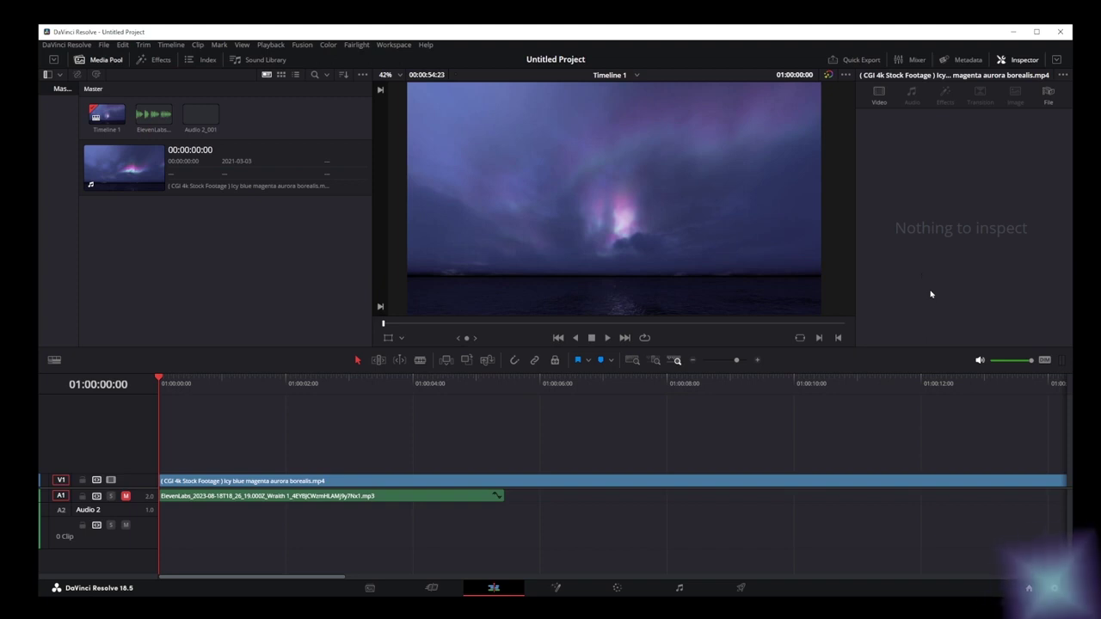
Turn on vertical resolution in Project Settings for a 1080 x 1920 timeline and save.
{"action": "left_click", "coordinate": [1055, 589]}
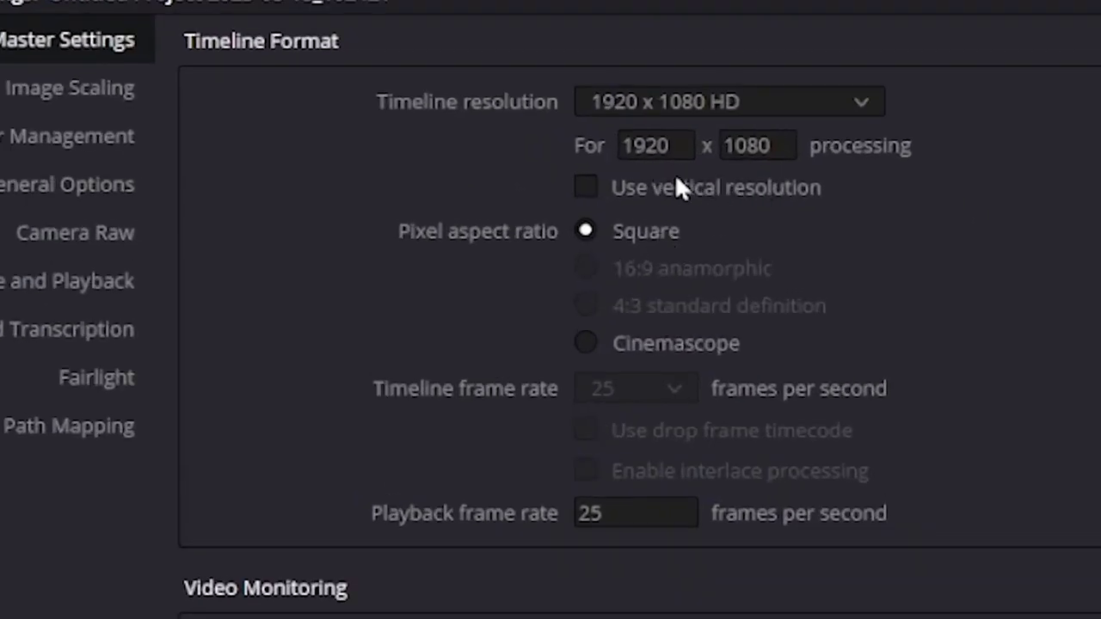
{"action": "left_click", "coordinate": [860, 105]}
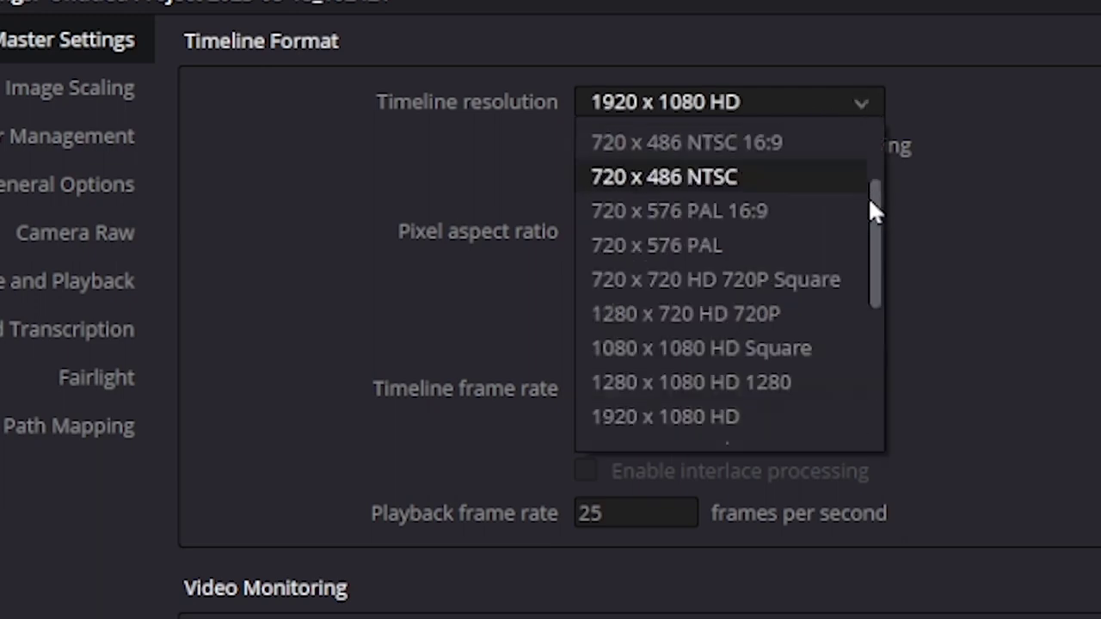
{"action": "left_click_drag", "start_coordinate": [877, 206], "coordinate": [883, 145]}
{"action": "left_click", "coordinate": [1029, 143]}
{"action": "left_click", "coordinate": [670, 145]}
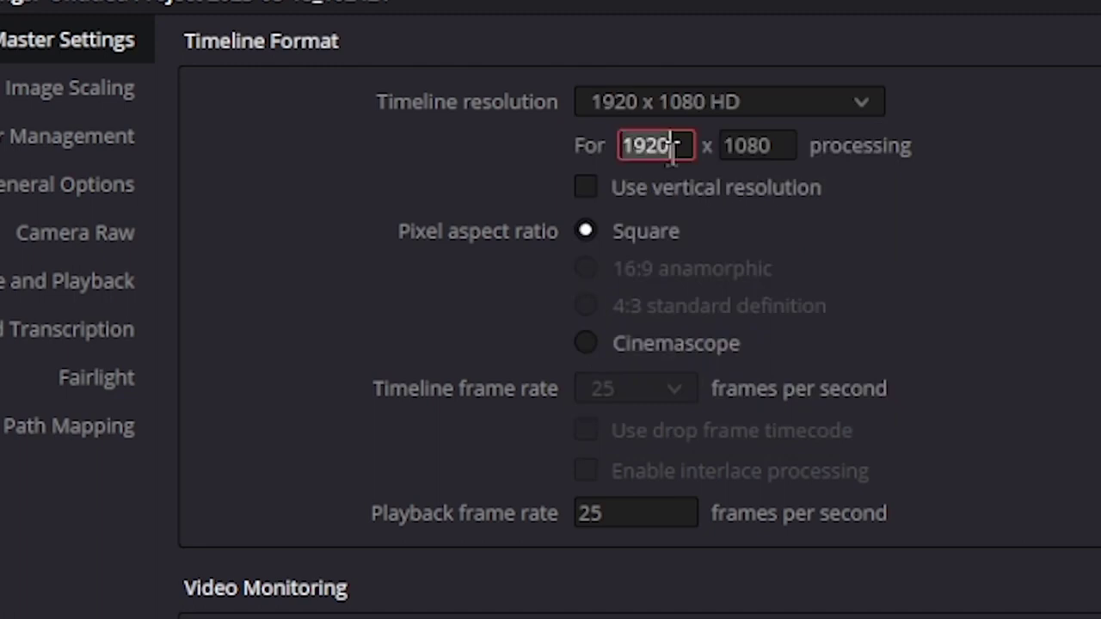
{"action": "left_click", "coordinate": [759, 155]}
{"action": "left_click", "coordinate": [1048, 184]}
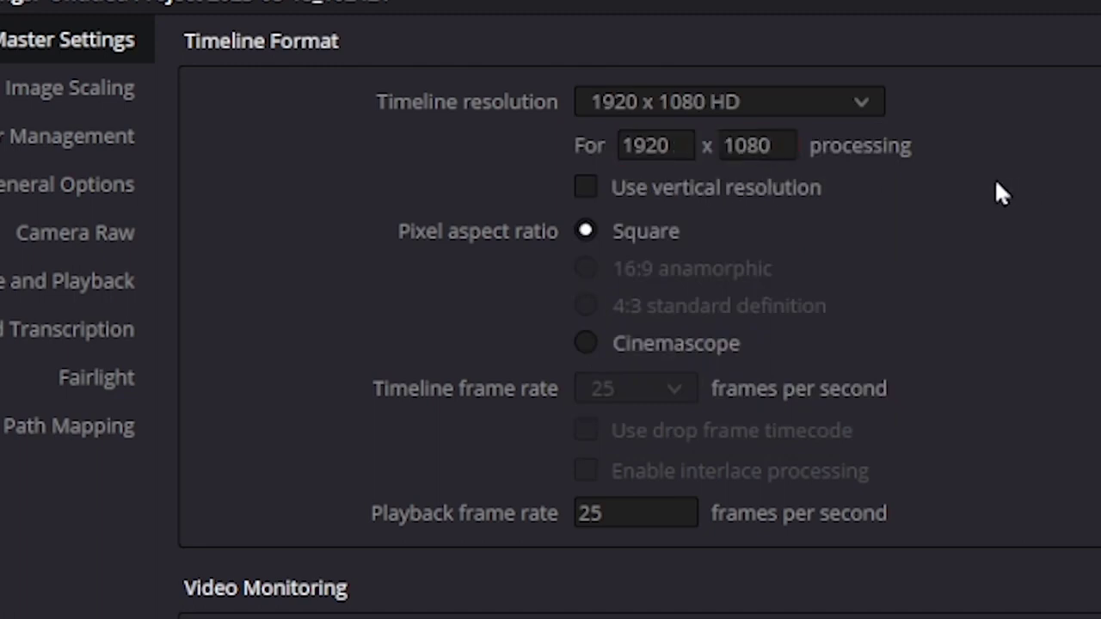
{"action": "left_click", "coordinate": [590, 190]}
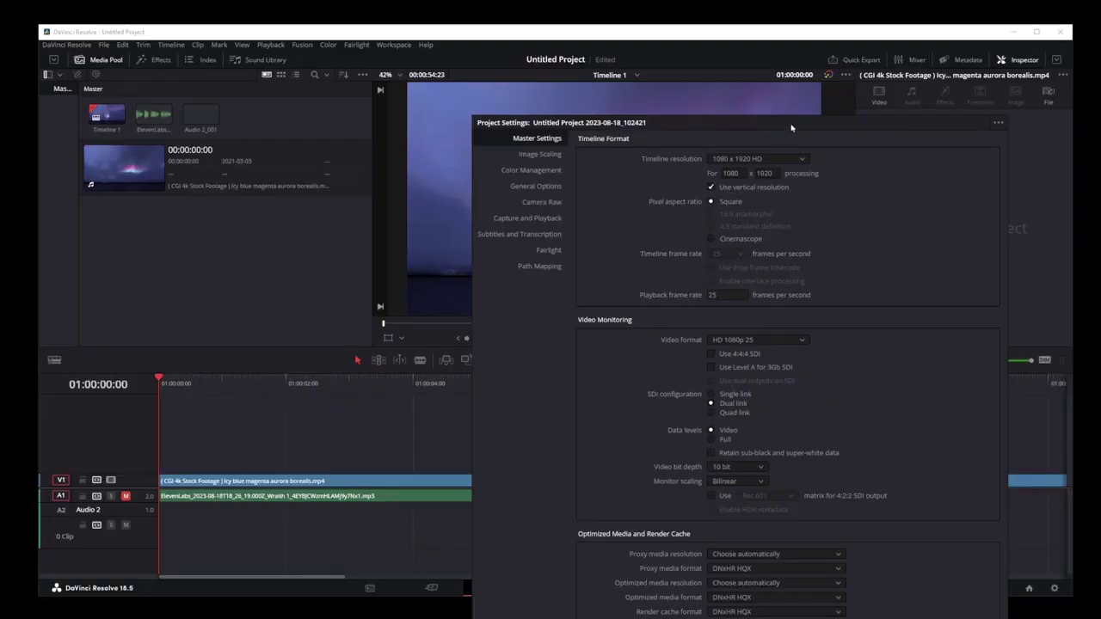
{"action": "left_click_drag", "start_coordinate": [791, 127], "coordinate": [598, 0]}
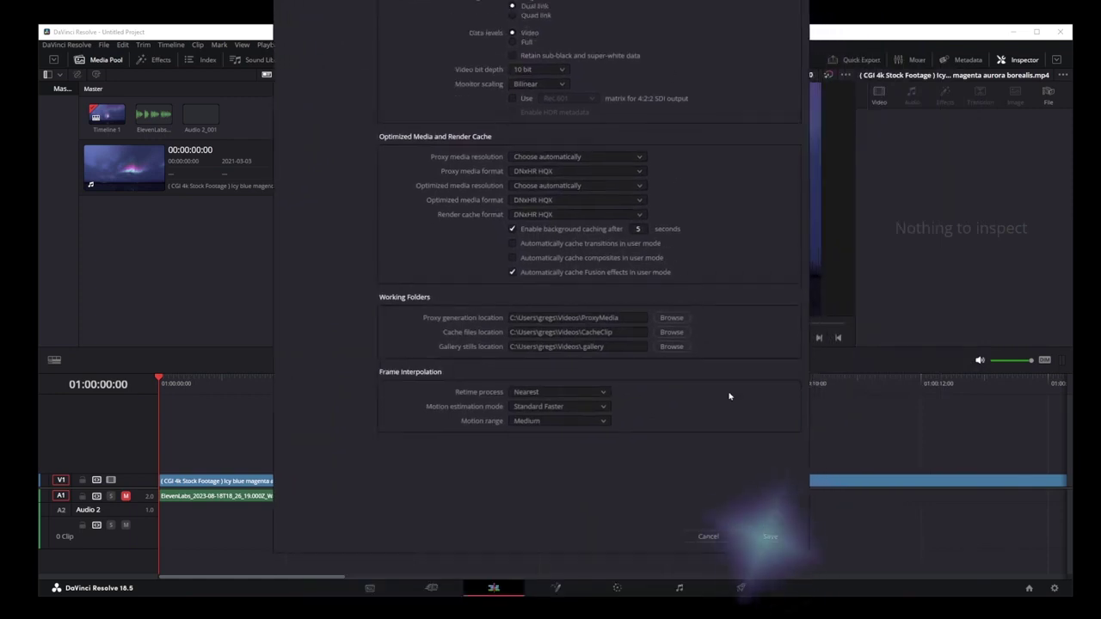
{"action": "left_click", "coordinate": [771, 536]}
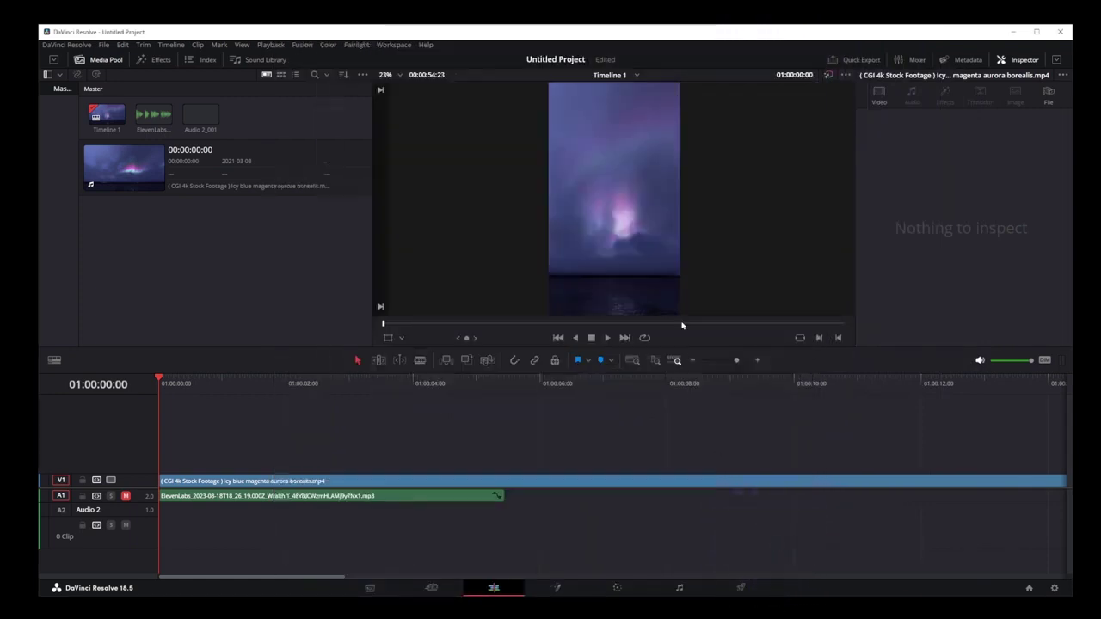
Play and scrub the vertical timeline to preview the portrait frames.
{"action": "left_click", "coordinate": [607, 338]}
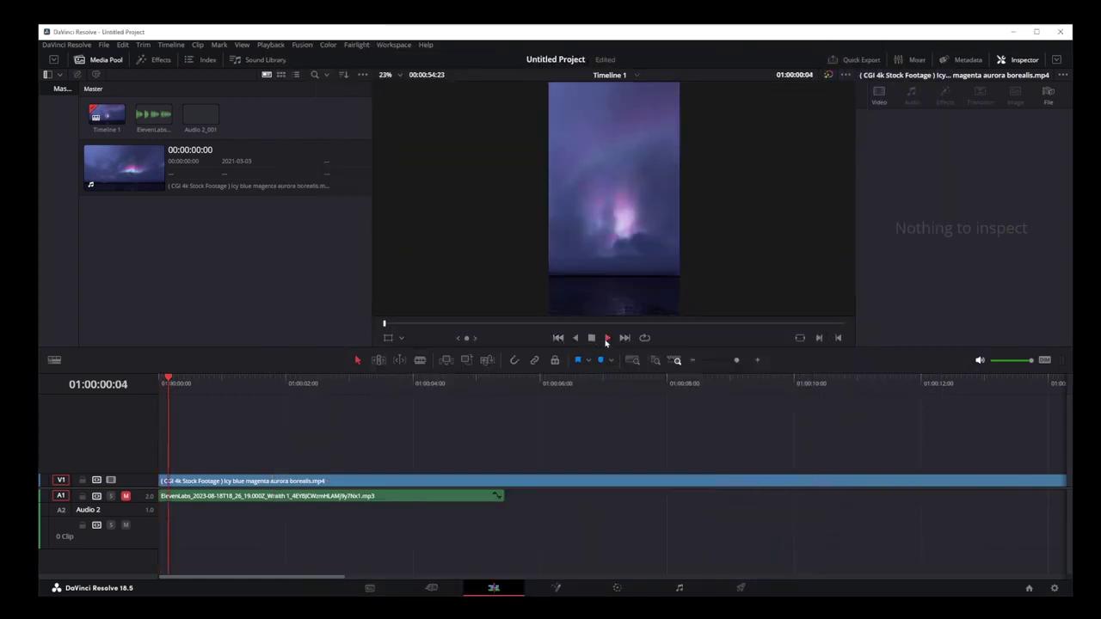
{"action": "left_click", "coordinate": [591, 337]}
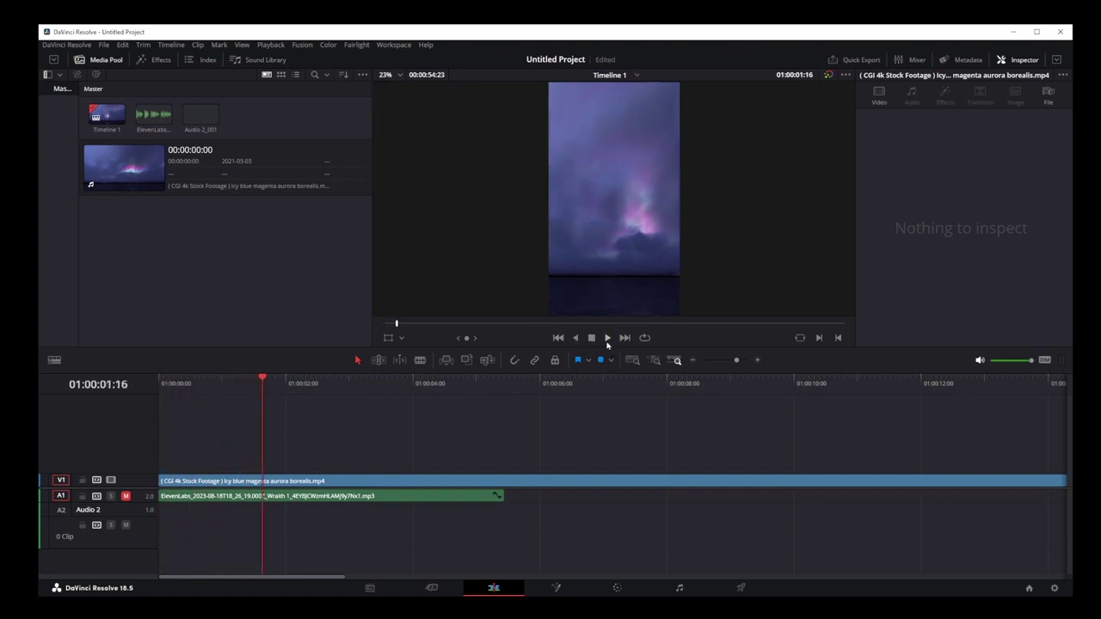
{"action": "left_click", "coordinate": [607, 338]}
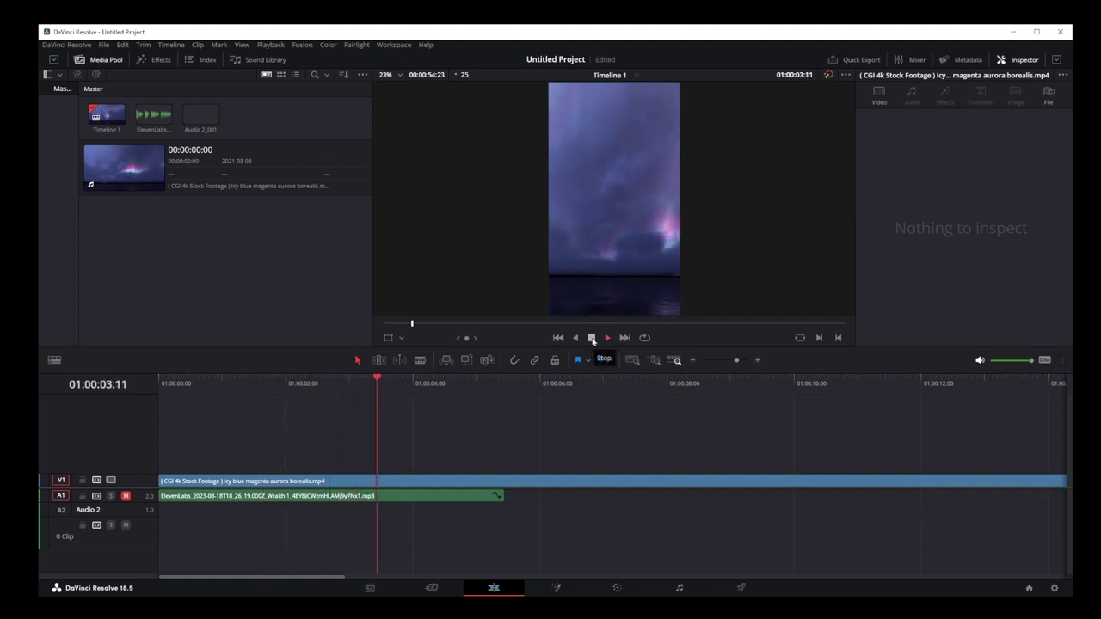
{"action": "left_click", "coordinate": [591, 338]}
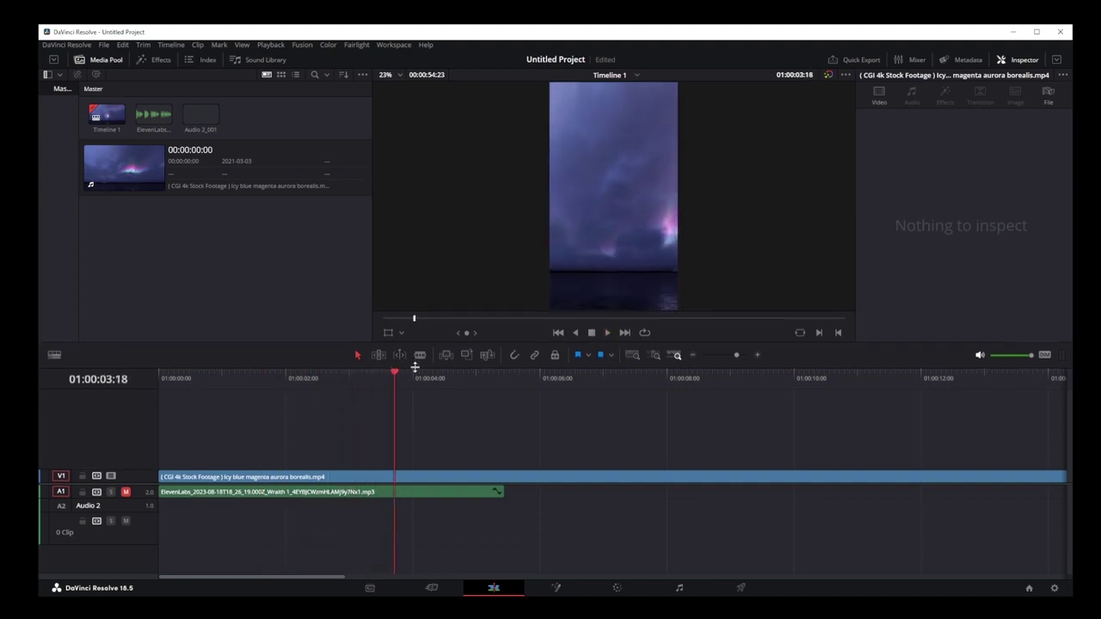
{"action": "left_click", "coordinate": [475, 379]}
{"action": "left_click_drag", "start_coordinate": [495, 380], "coordinate": [268, 410]}
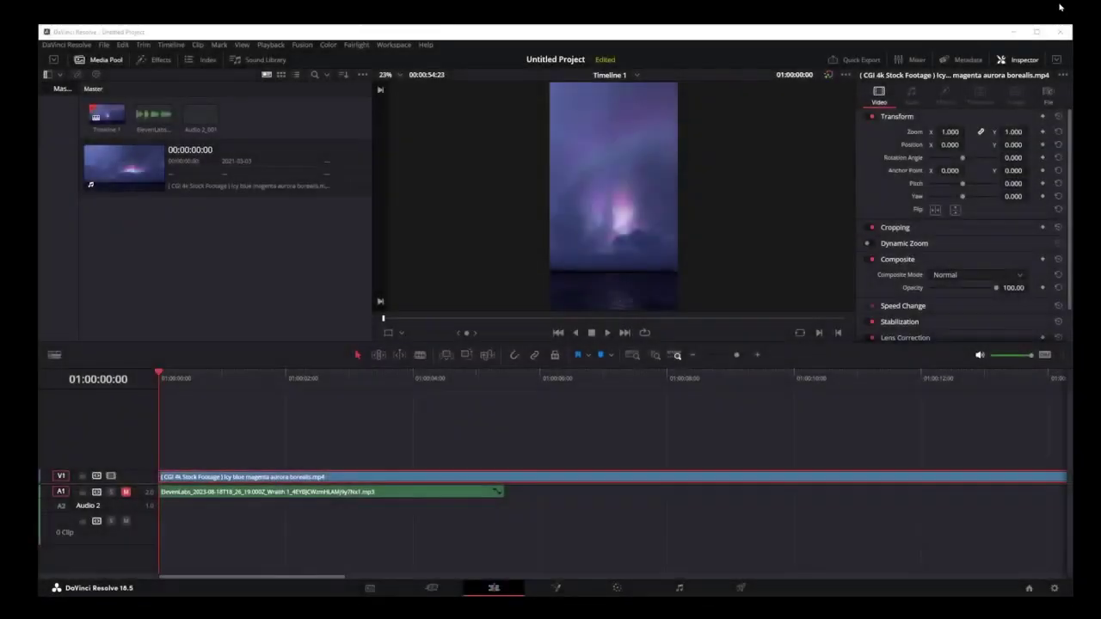
Quick-export the timeline with the H.264 Master preset, saving the file as 'aurora'.
{"action": "left_click", "coordinate": [861, 59]}
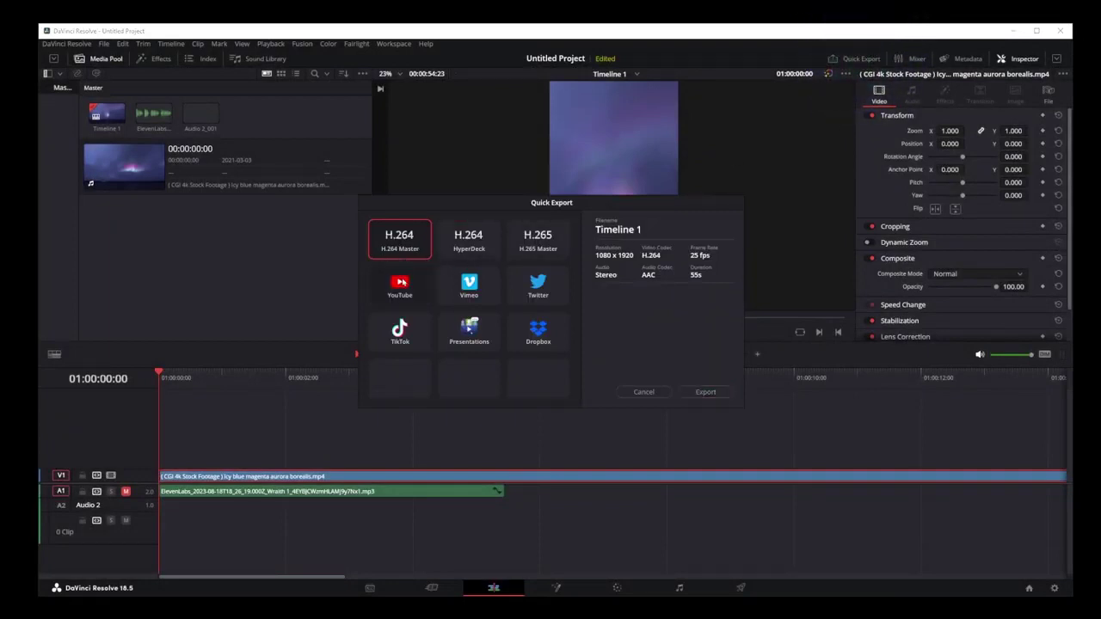
{"action": "left_click", "coordinate": [406, 284]}
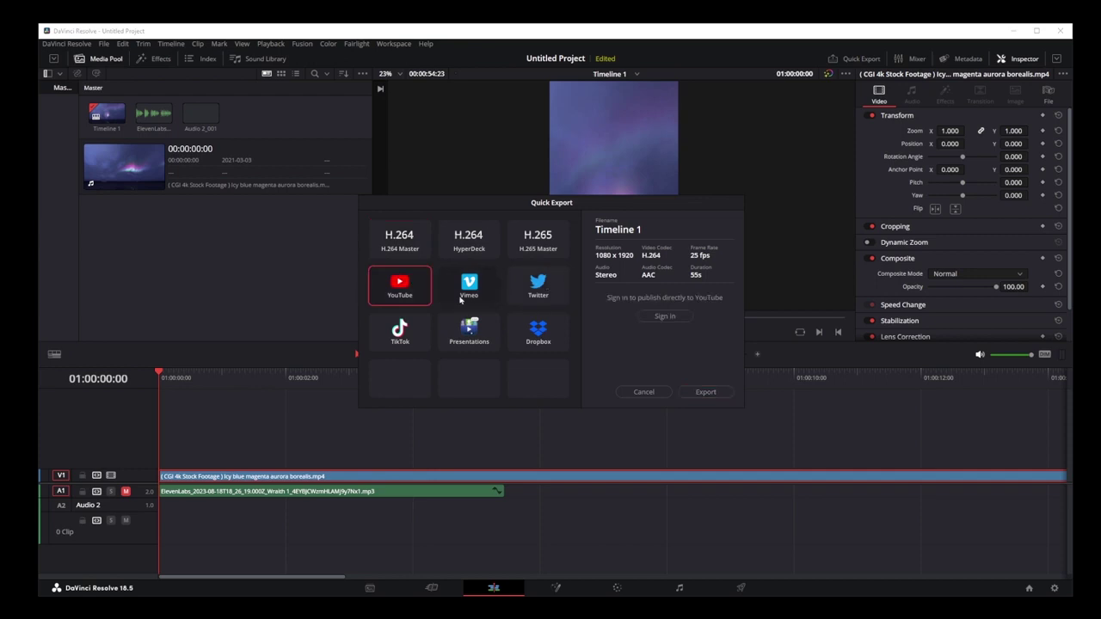
{"action": "left_click", "coordinate": [417, 330]}
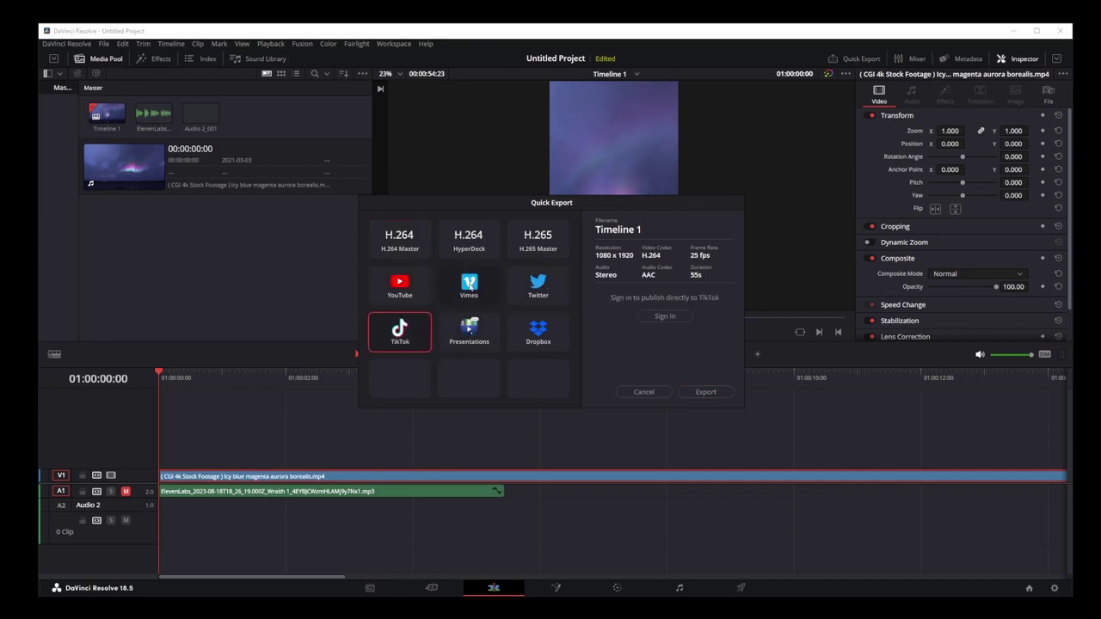
{"action": "left_click", "coordinate": [400, 239]}
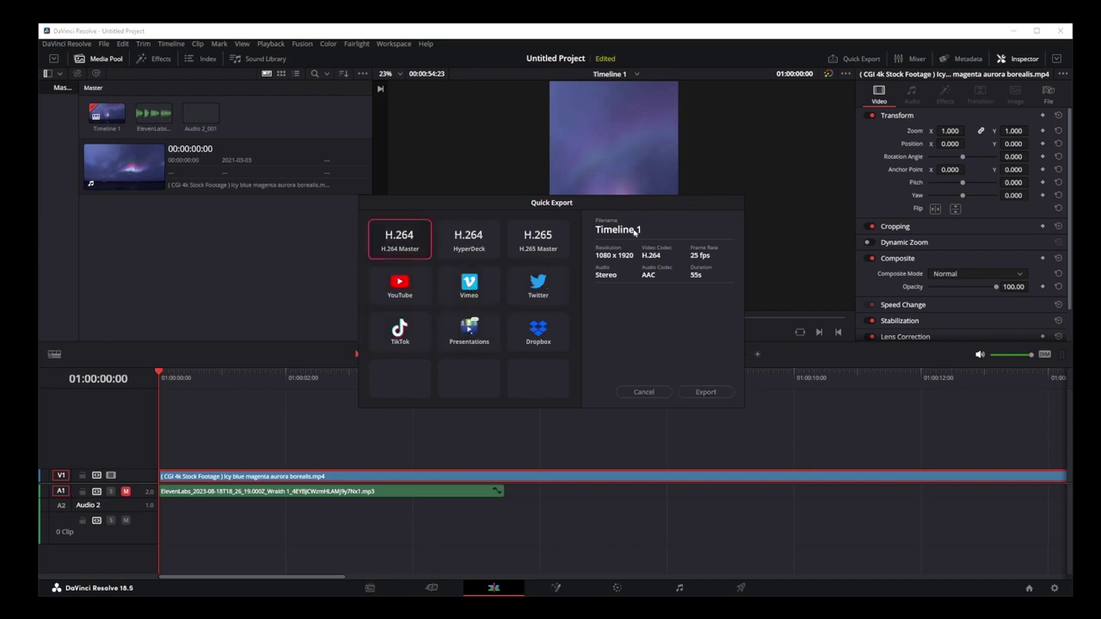
{"action": "left_click", "coordinate": [705, 393]}
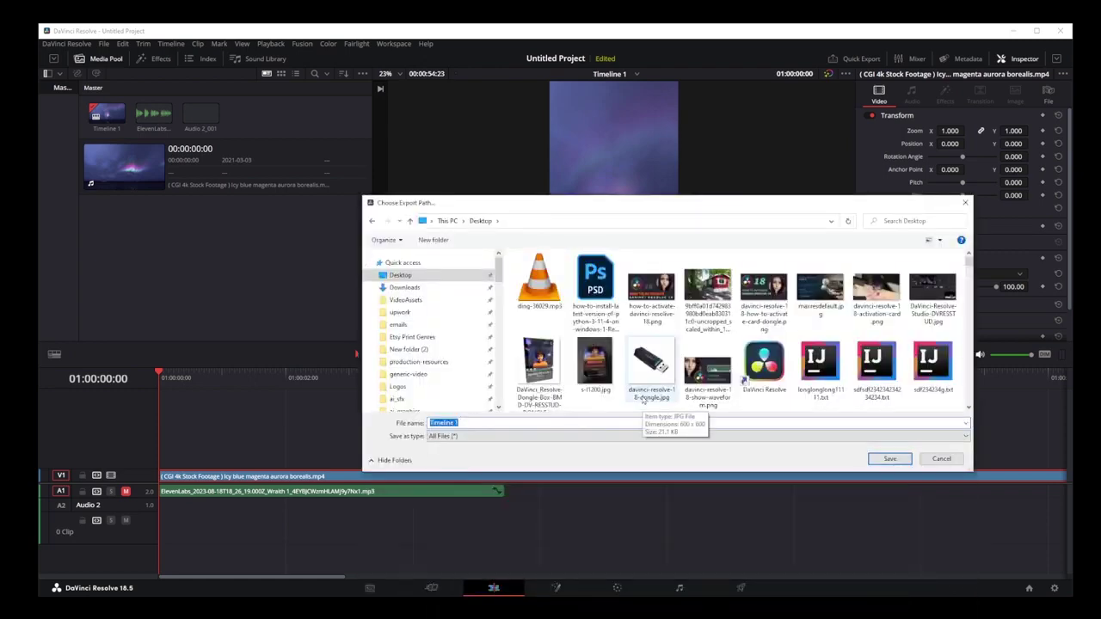
{"action": "type", "text": "aurora"}
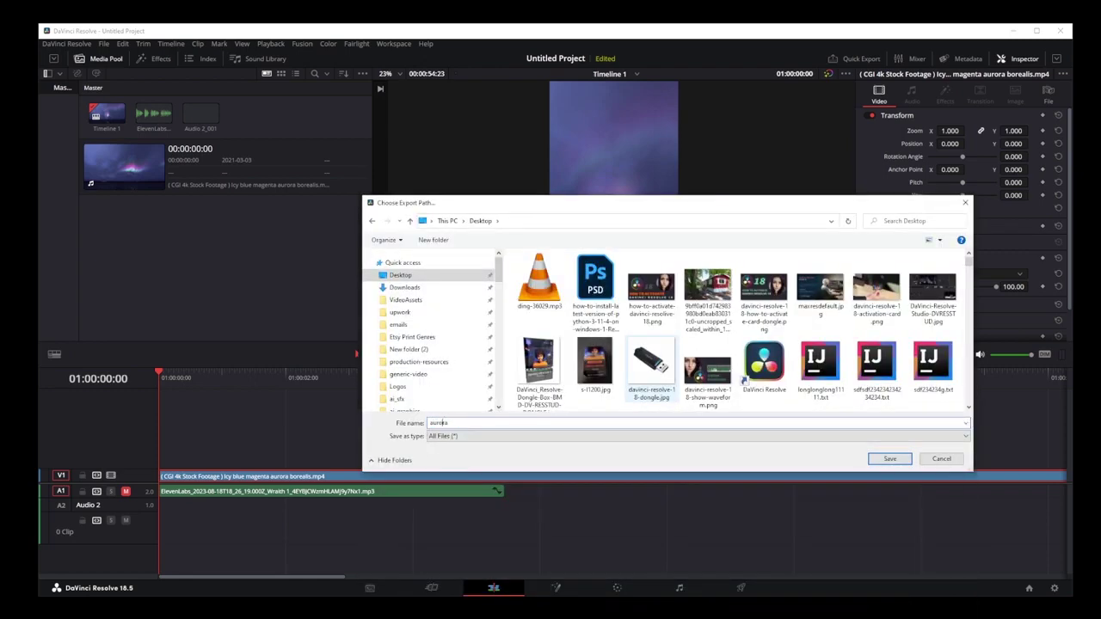
{"action": "left_click", "coordinate": [890, 458]}
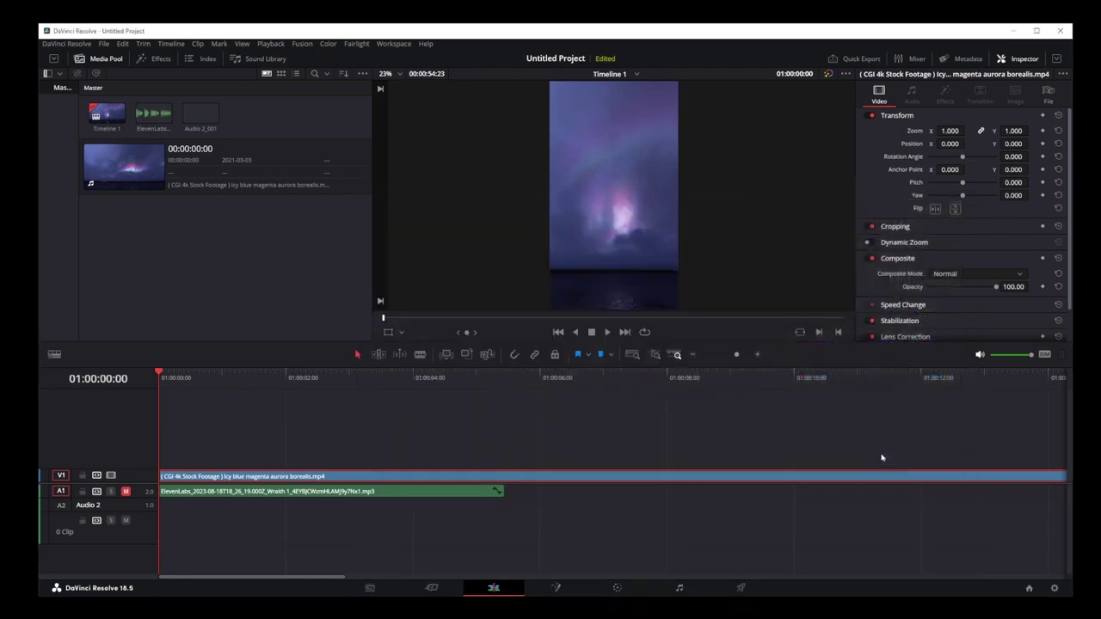